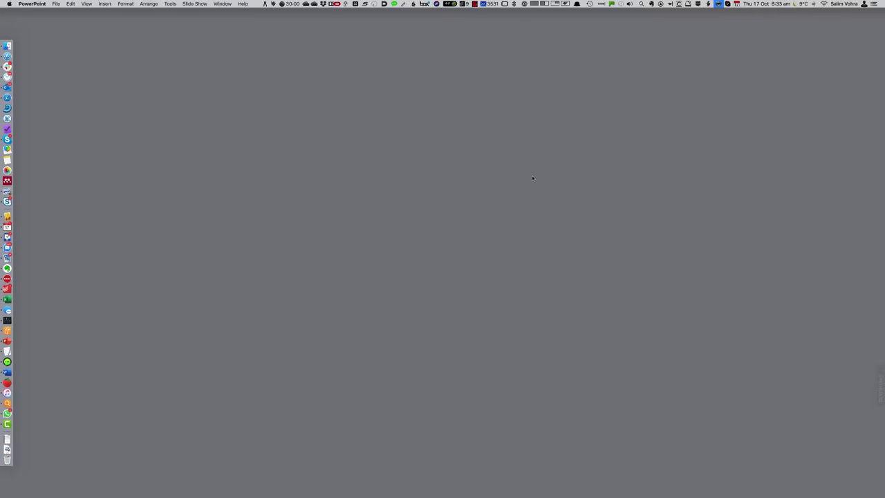
- Launch PowerPoint from Spotlight and create a new blank presentation, Presentation3
{"action": "key", "text": "super+space"}
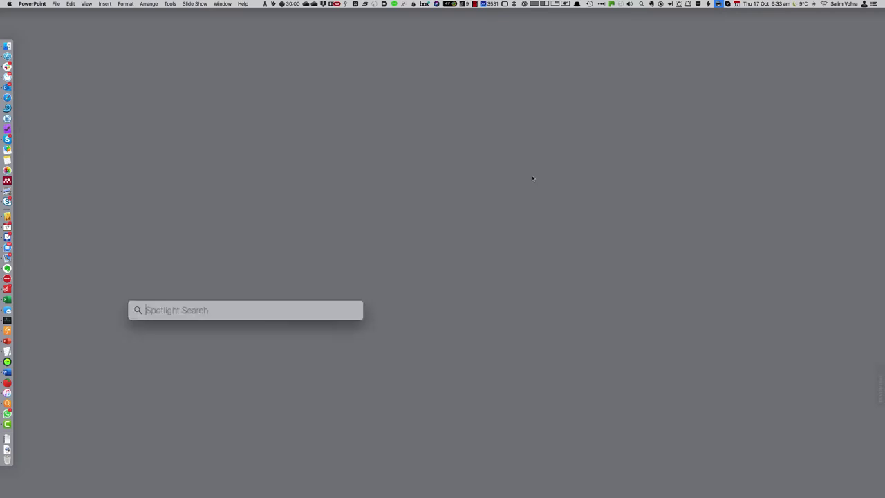
{"action": "type", "text": "powerpo"}
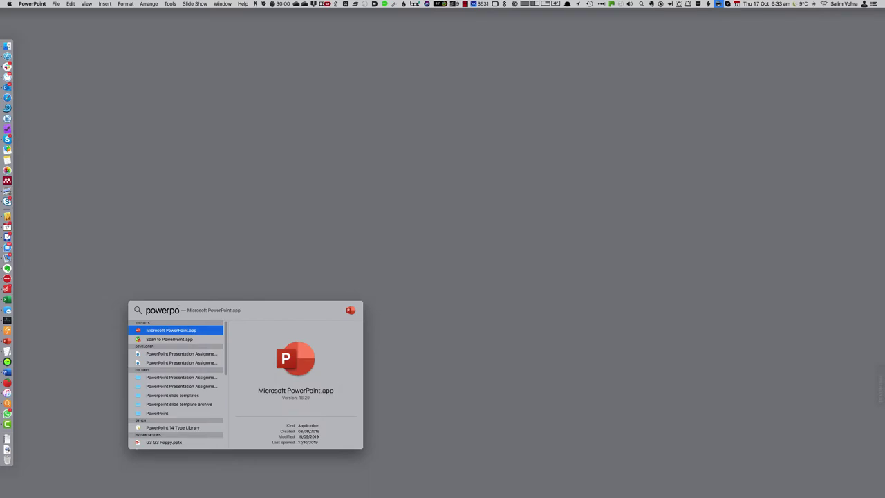
{"action": "left_click", "coordinate": [192, 331]}
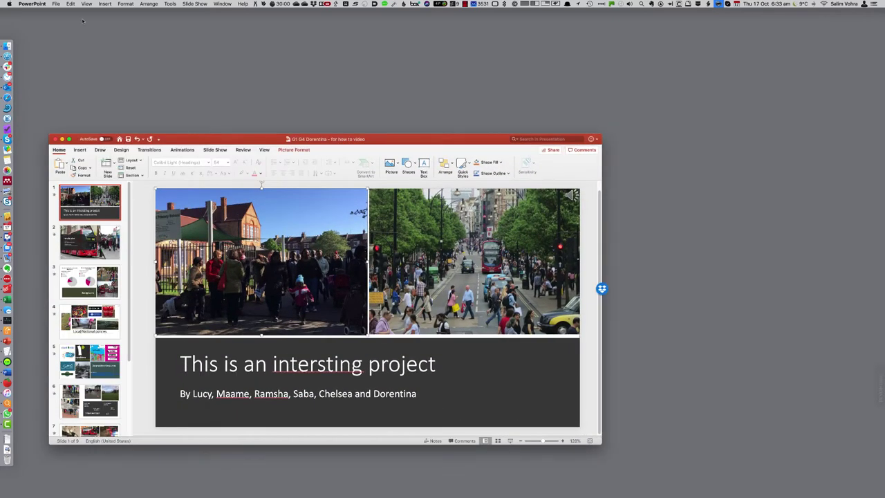
{"action": "left_click", "coordinate": [56, 4]}
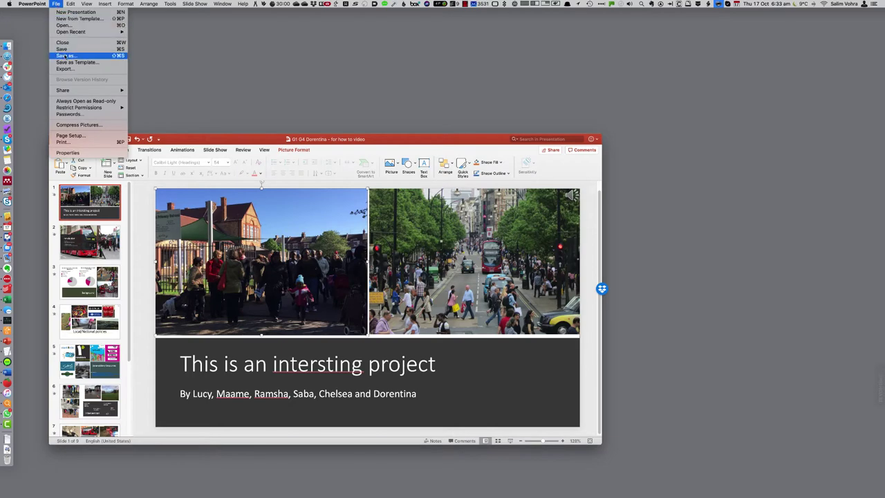
{"action": "left_click", "coordinate": [77, 12]}
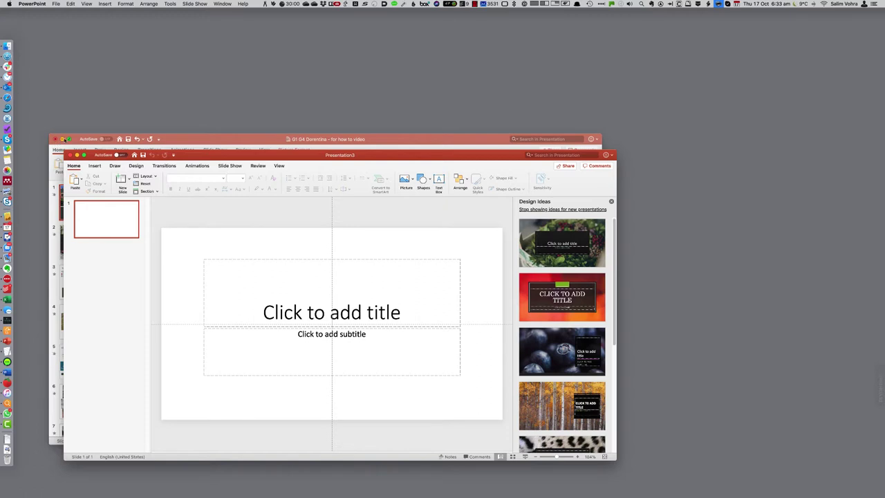
- Minimize the project deck, make Presentation3 full screen, and browse the New Slide layouts
{"action": "left_click", "coordinate": [62, 139]}
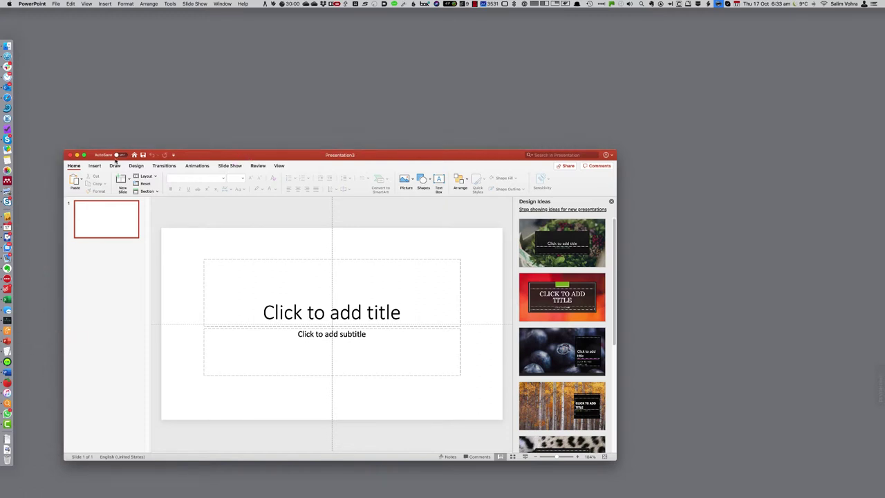
{"action": "left_click", "coordinate": [84, 156]}
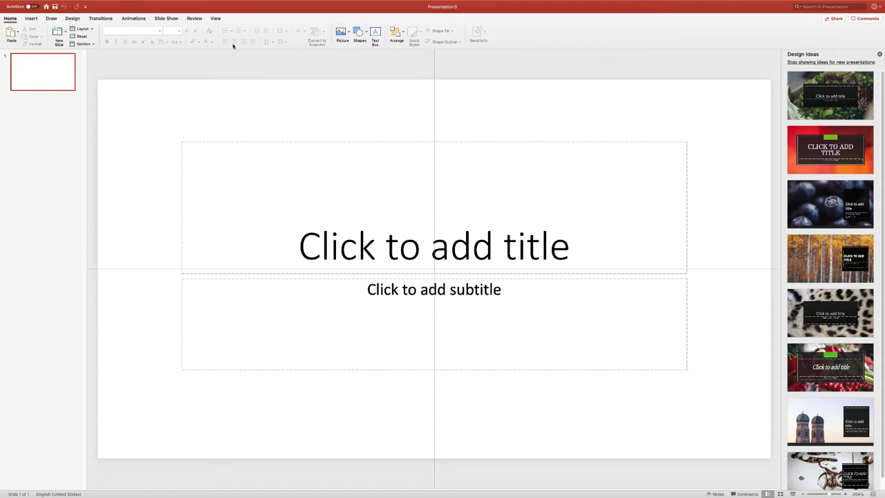
{"action": "left_click", "coordinate": [166, 19]}
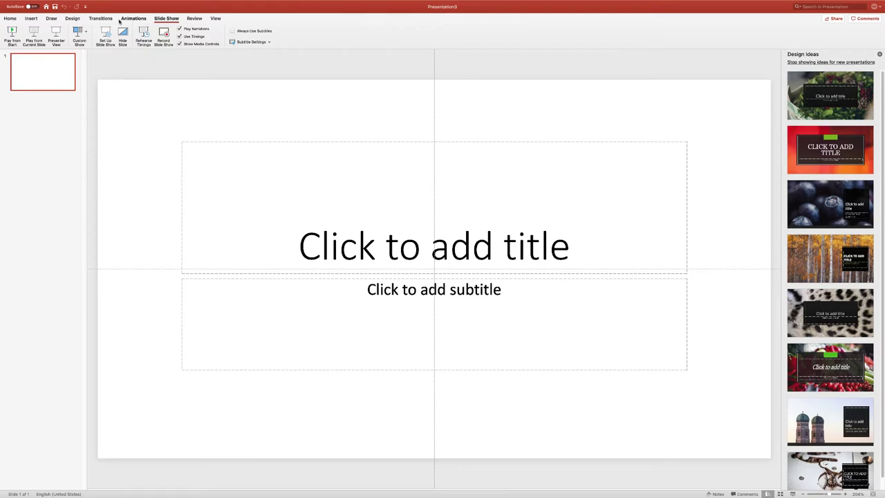
{"action": "left_click", "coordinate": [11, 19]}
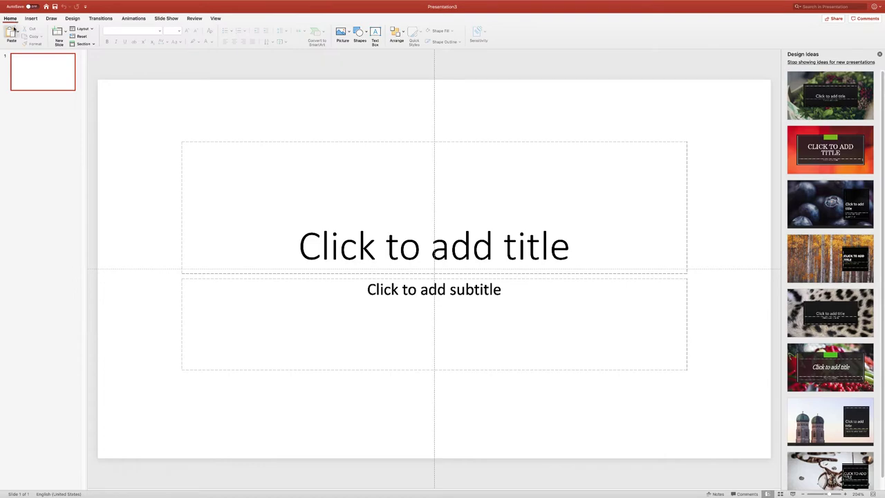
{"action": "left_click", "coordinate": [66, 35]}
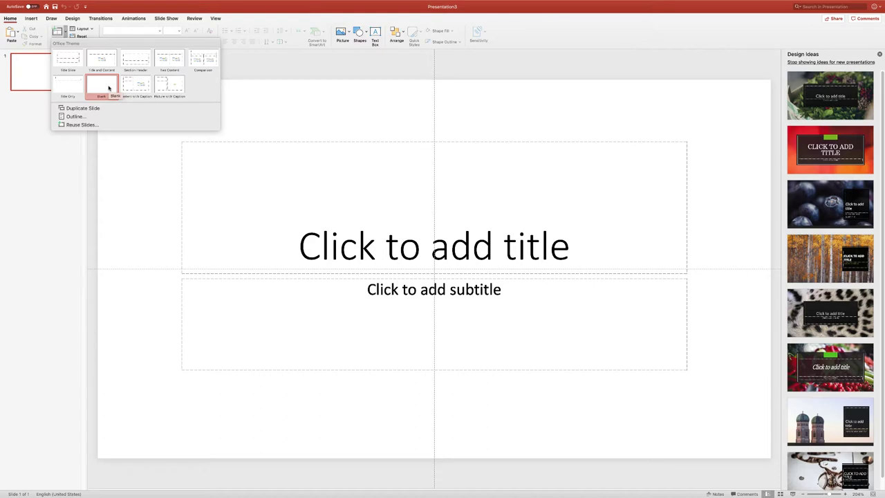
- Check the Layout options, then apply the birch-forest Design Idea with its black title box
{"action": "left_click", "coordinate": [92, 28]}
{"action": "left_click", "coordinate": [91, 29]}
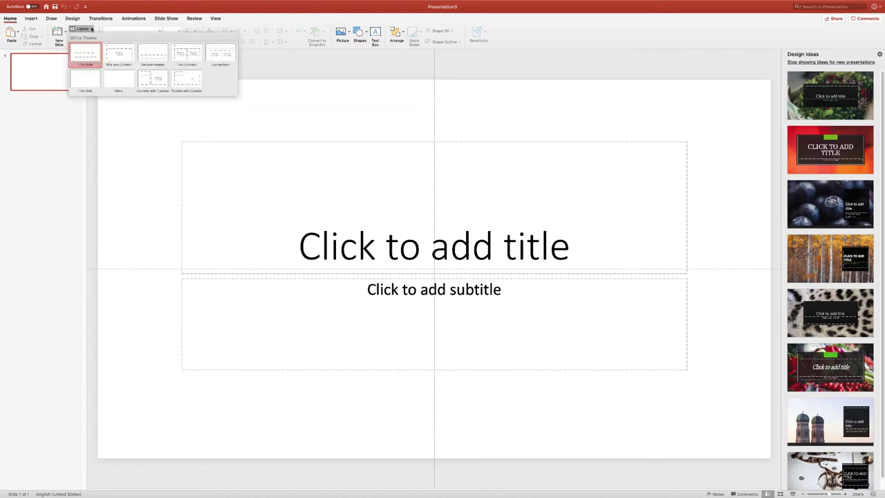
{"action": "left_click", "coordinate": [91, 28]}
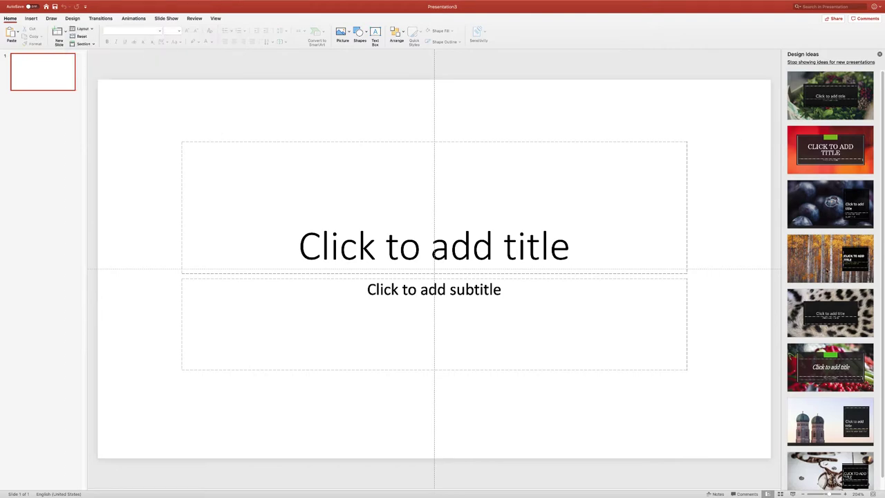
{"action": "left_click", "coordinate": [827, 271]}
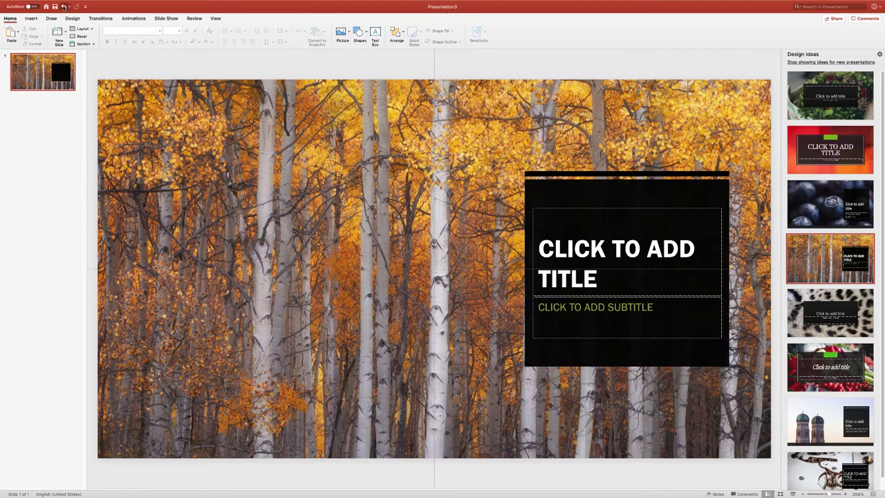
- Undo the birch-forest design so the title slide is plain white again
{"action": "left_click", "coordinate": [63, 6]}
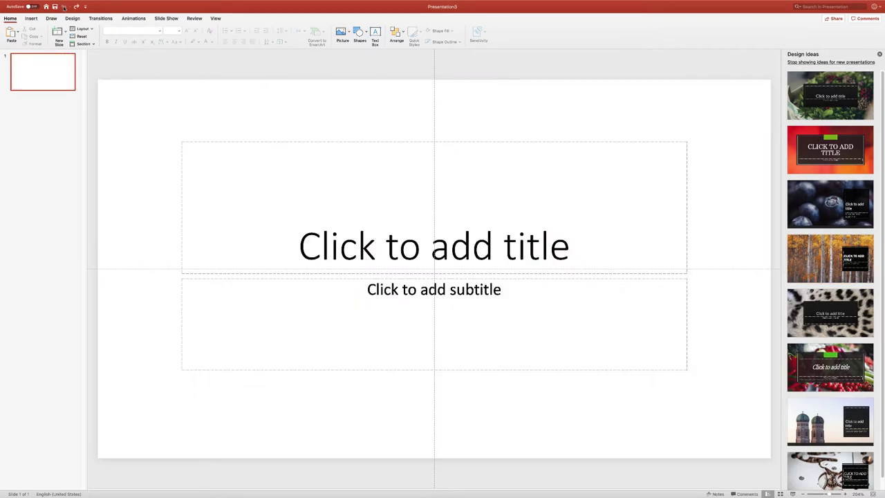
{"action": "left_click", "coordinate": [63, 8]}
{"action": "left_click", "coordinate": [35, 19]}
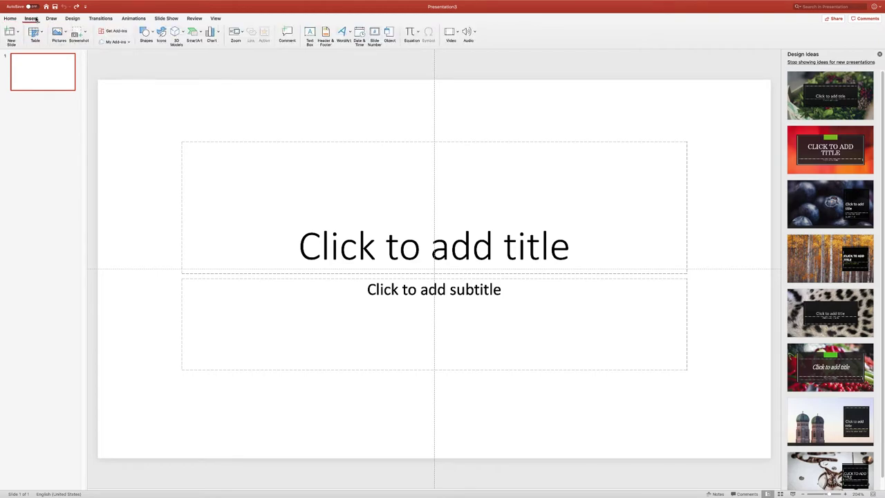
- Browse the Shapes, 3D Models, SmartArt, Chart, Table and Pictures insert options without inserting anything
{"action": "left_click", "coordinate": [146, 32]}
{"action": "left_click", "coordinate": [182, 33]}
{"action": "left_click", "coordinate": [182, 33]}
{"action": "left_click", "coordinate": [182, 32]}
{"action": "left_click", "coordinate": [201, 34]}
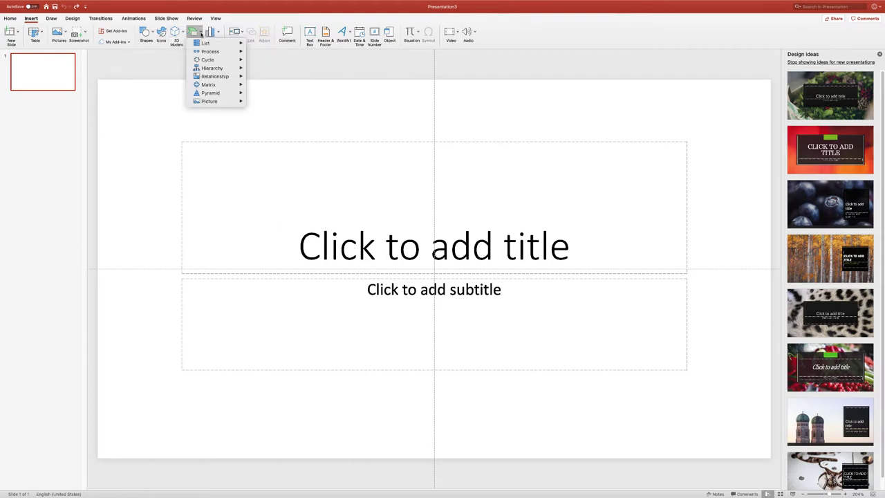
{"action": "left_click", "coordinate": [201, 34]}
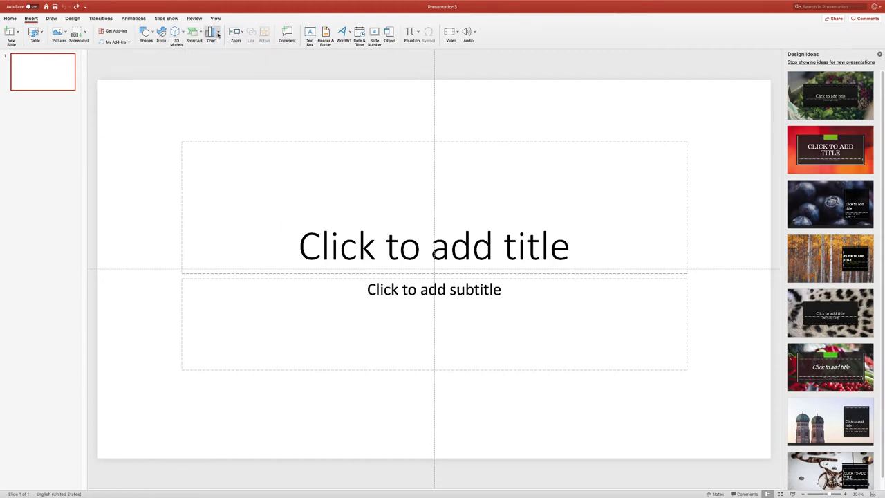
{"action": "left_click", "coordinate": [218, 34]}
{"action": "left_click", "coordinate": [218, 34]}
{"action": "left_click", "coordinate": [34, 32]}
{"action": "left_click", "coordinate": [64, 33]}
{"action": "left_click", "coordinate": [65, 32]}
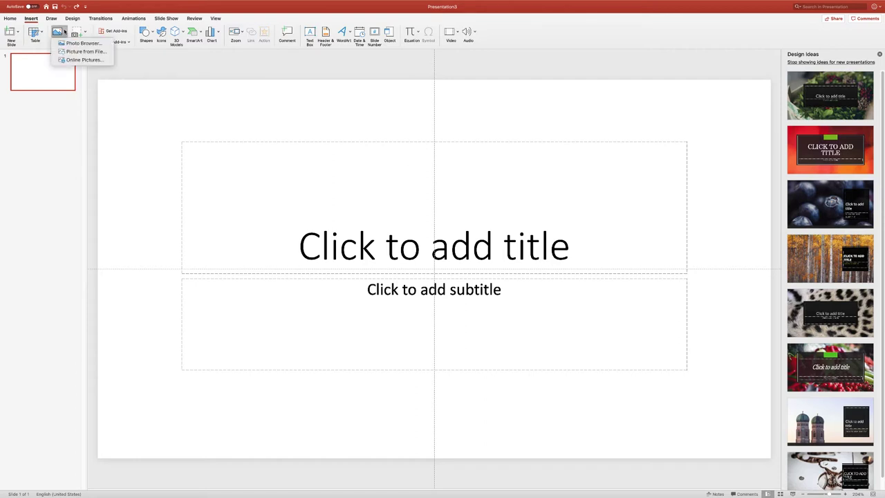
{"action": "left_click", "coordinate": [65, 32]}
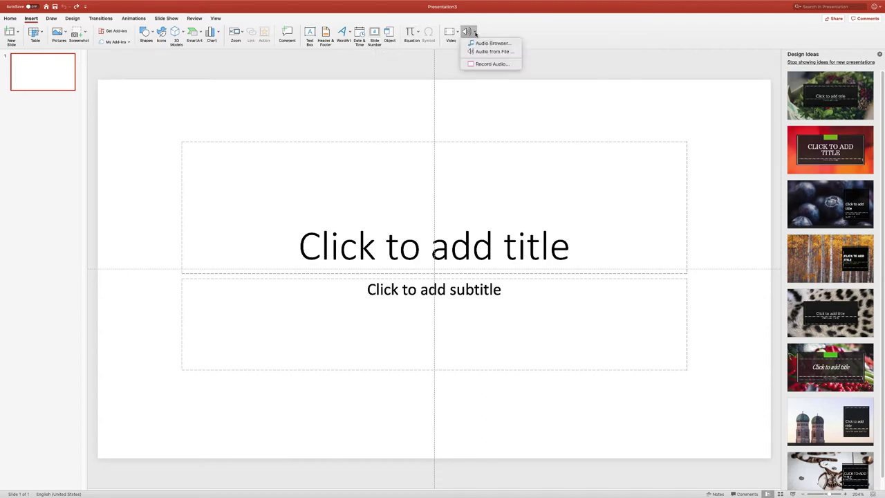
{"action": "left_click", "coordinate": [504, 54]}
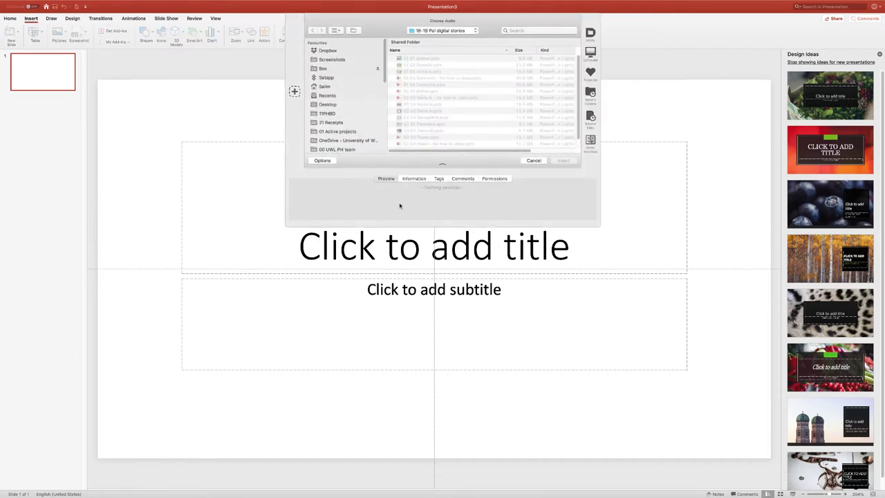
{"action": "left_click", "coordinate": [532, 161]}
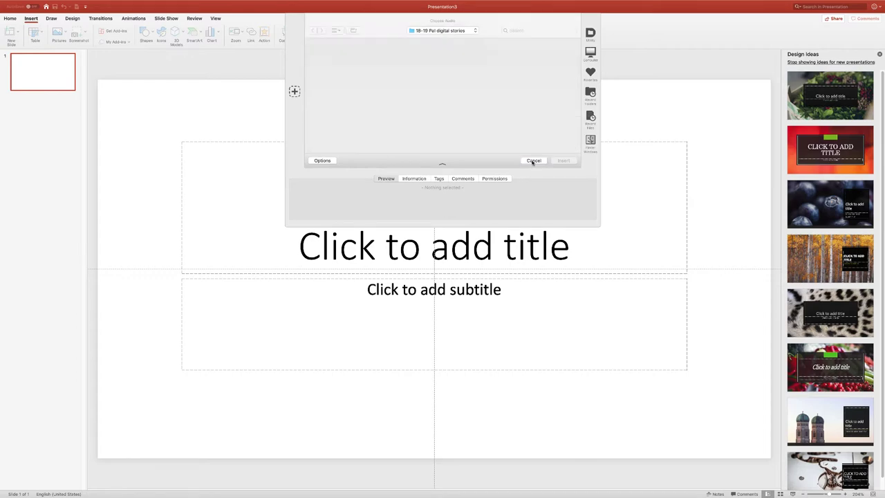
{"action": "left_click", "coordinate": [468, 33]}
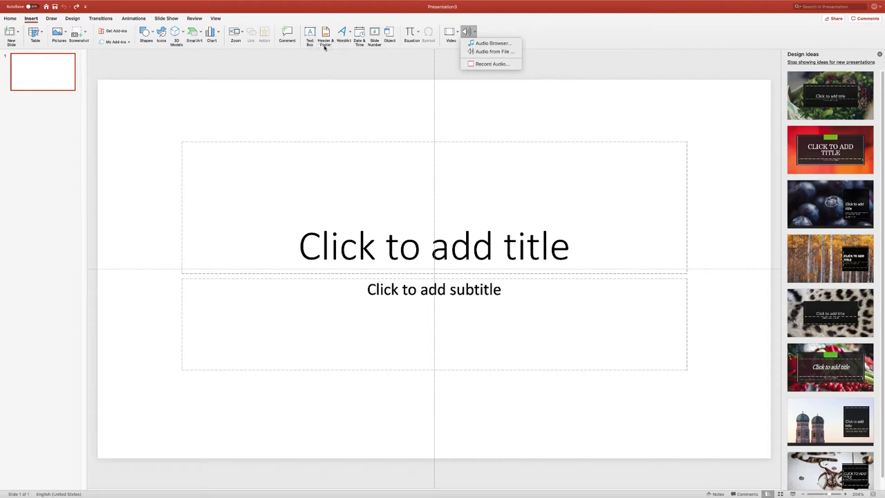
- Look over the WordArt styles and Zoom link options without inserting, then show the Draw pens
{"action": "left_click", "coordinate": [349, 33]}
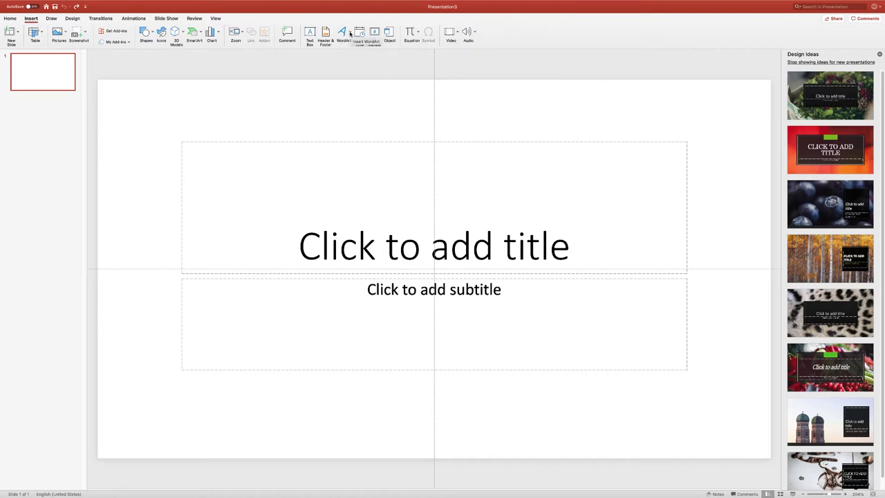
{"action": "left_click", "coordinate": [350, 33]}
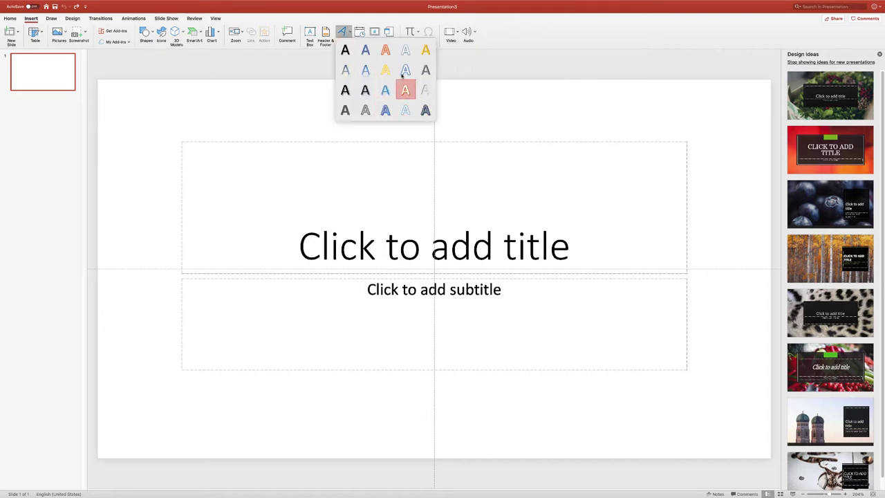
{"action": "left_click", "coordinate": [456, 121]}
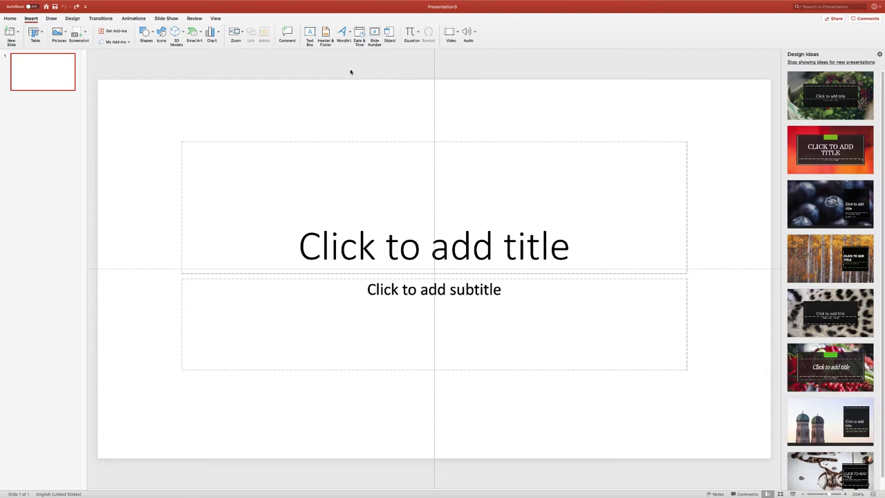
{"action": "left_click", "coordinate": [242, 38]}
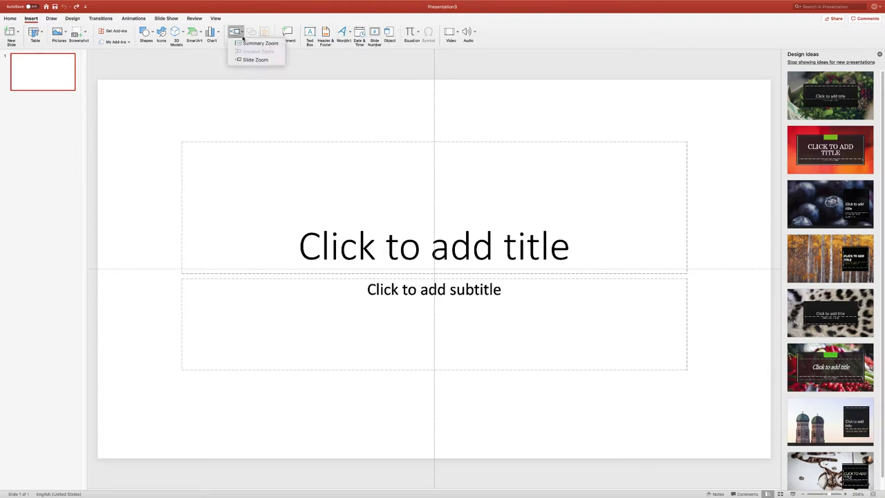
{"action": "left_click", "coordinate": [242, 38]}
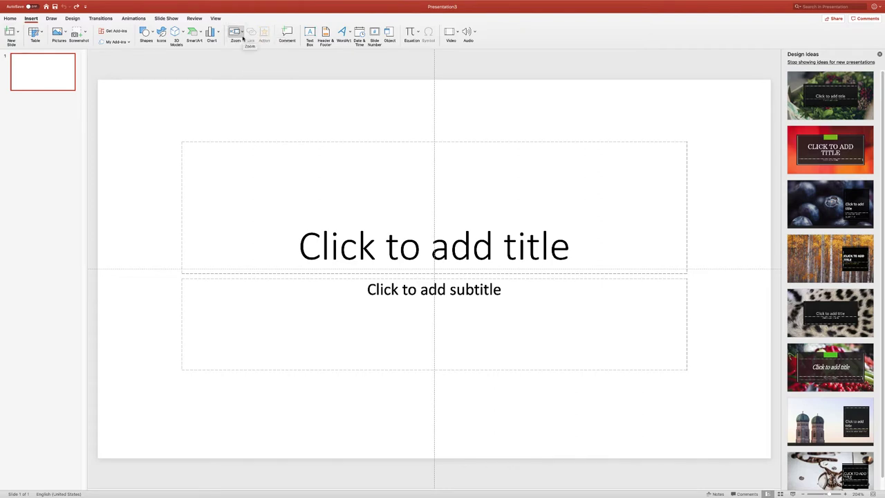
{"action": "left_click", "coordinate": [52, 19]}
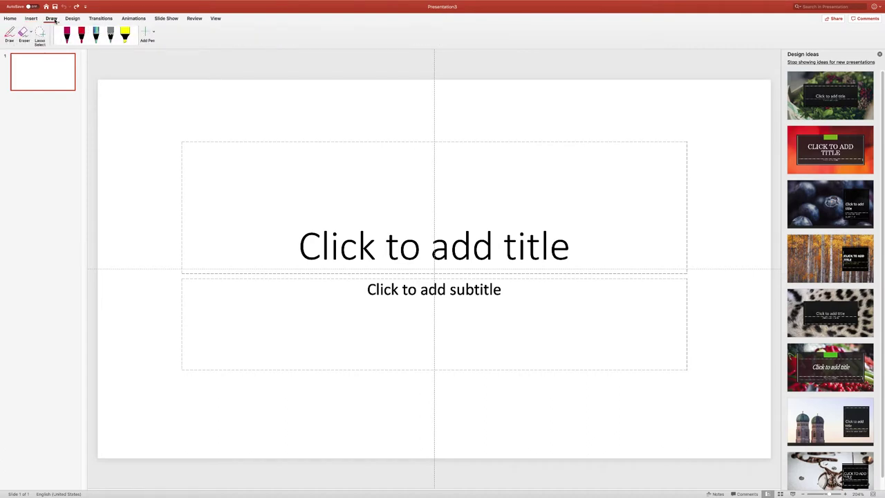
- Change the slide size from widescreen to Standard (4:3) on the Design tab
{"action": "left_click", "coordinate": [70, 19]}
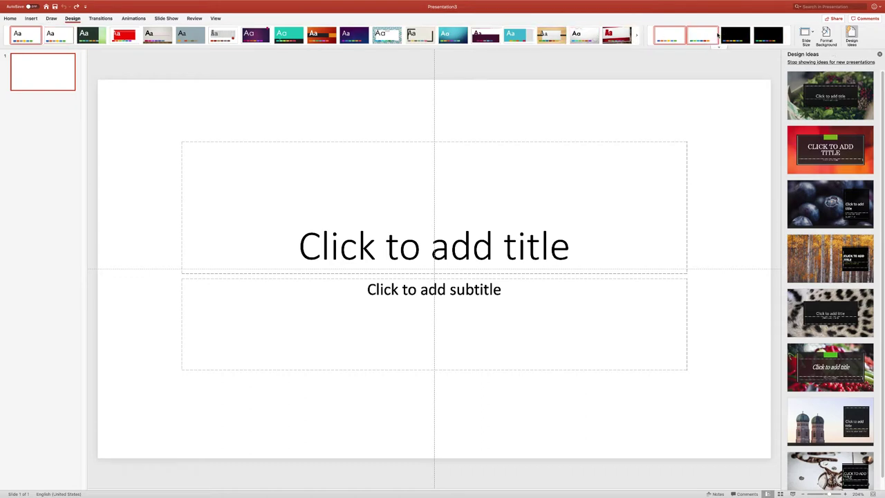
{"action": "left_click", "coordinate": [813, 33]}
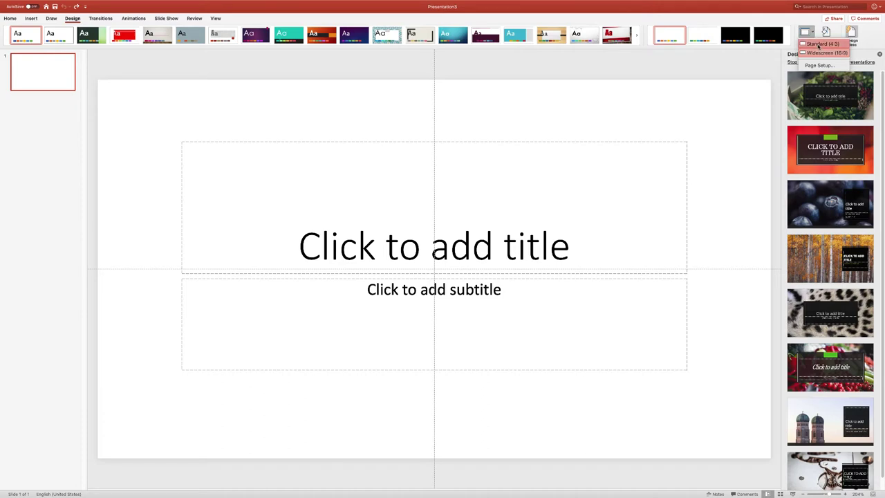
{"action": "left_click", "coordinate": [821, 43]}
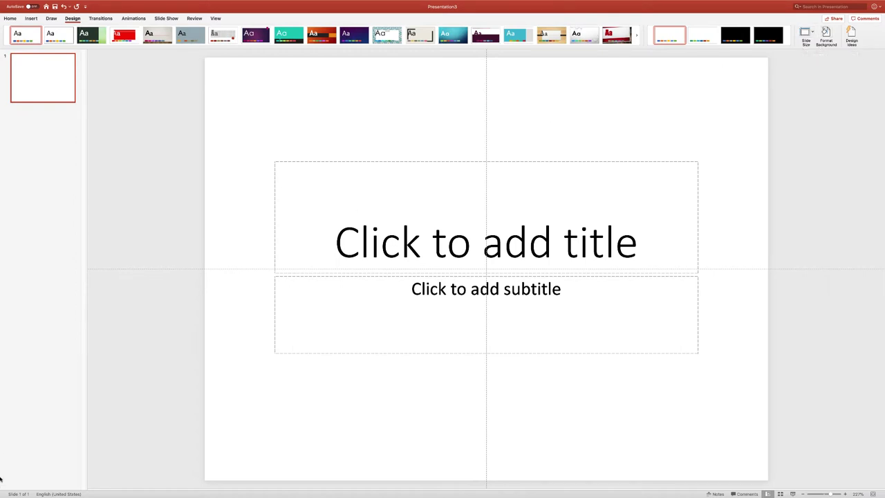
- Bring up the other open presentation from PowerPoint's Dock window list
{"action": "mouse_move", "coordinate": [2, 370]}
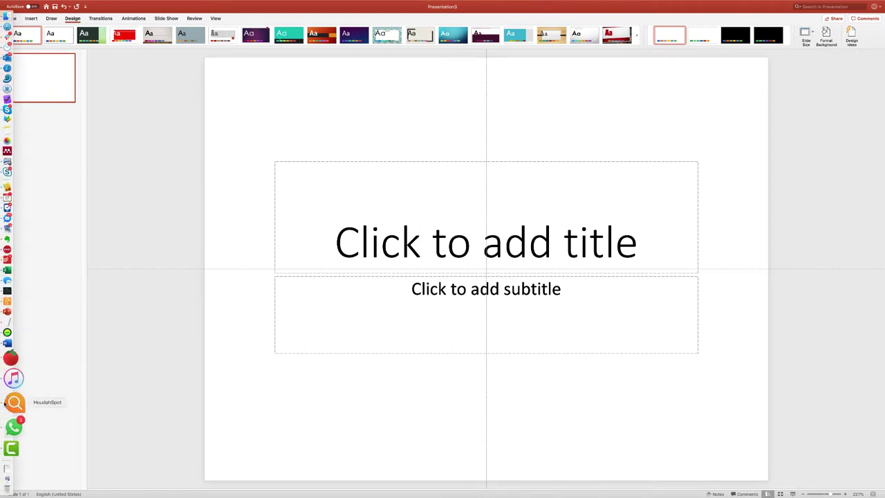
{"action": "right_click", "coordinate": [18, 343]}
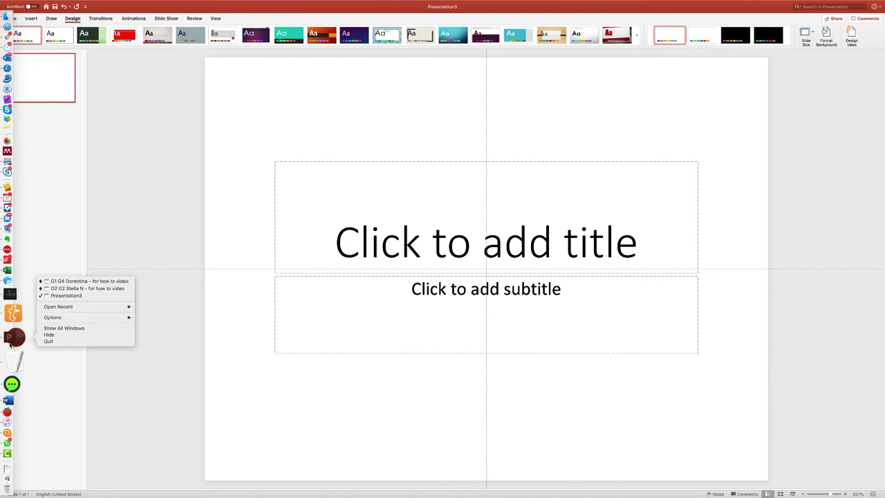
{"action": "left_click", "coordinate": [82, 286]}
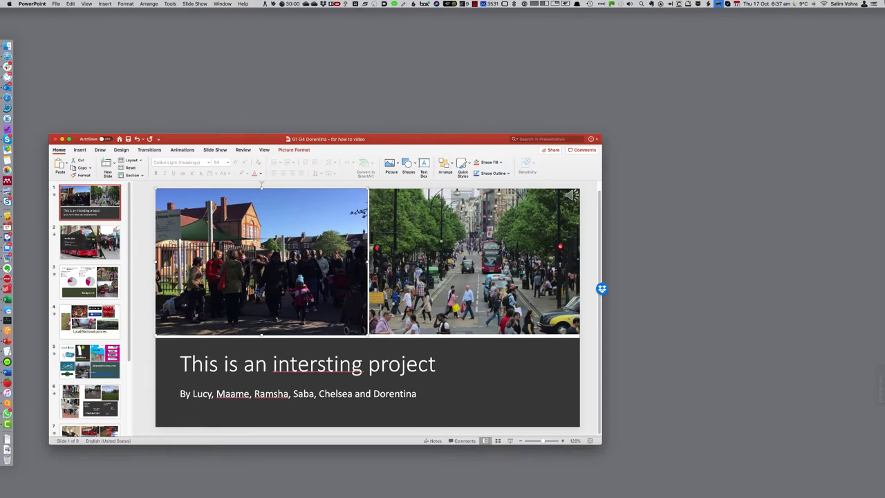
- Return to Presentation3's space and set the slide size back to Widescreen (16:9)
{"action": "key", "text": "ctrl+Up"}
{"action": "left_click", "coordinate": [810, 25]}
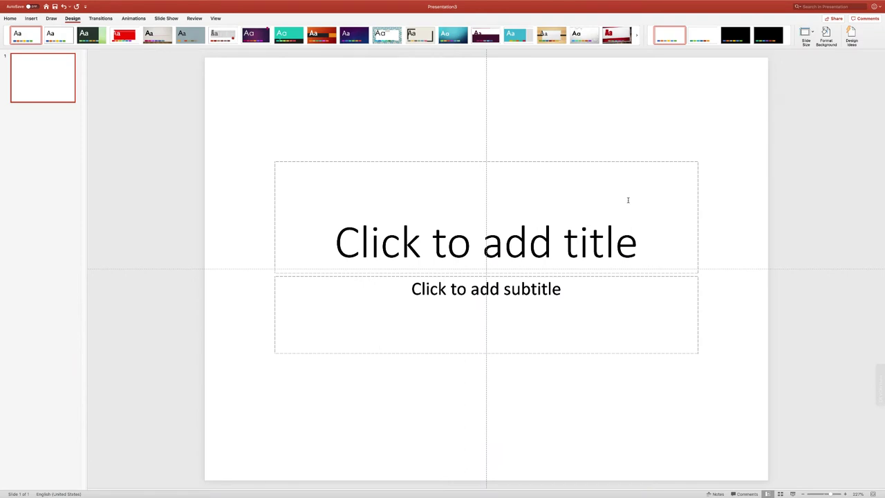
{"action": "left_click", "coordinate": [806, 33]}
{"action": "left_click", "coordinate": [815, 54]}
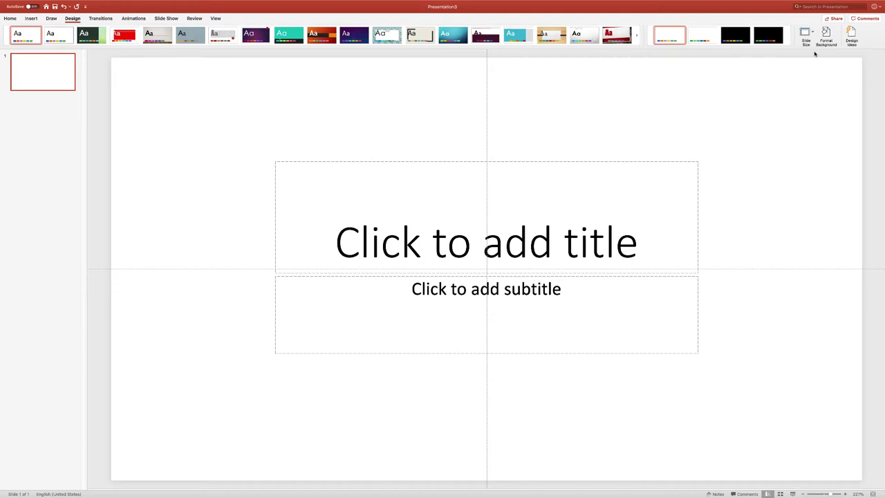
- Set the slide size to Standard (4:3), choosing Scale so the placeholders shrink to fit
{"action": "left_click", "coordinate": [814, 37]}
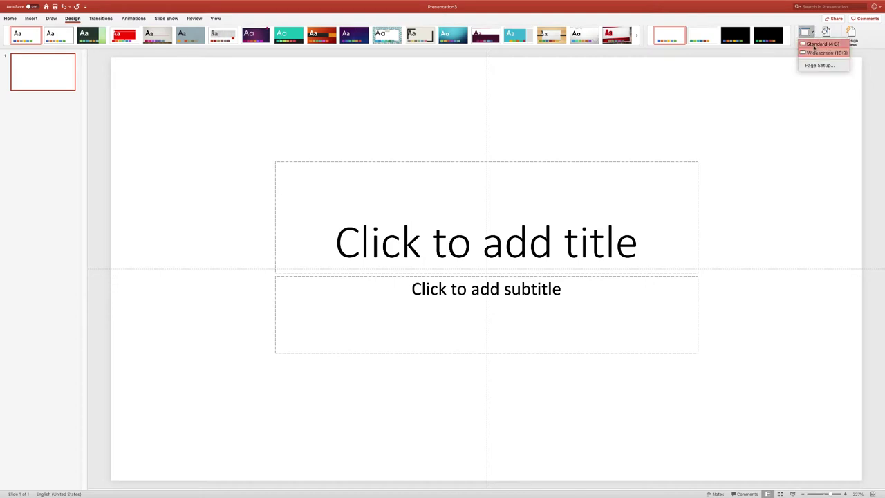
{"action": "left_click", "coordinate": [815, 44]}
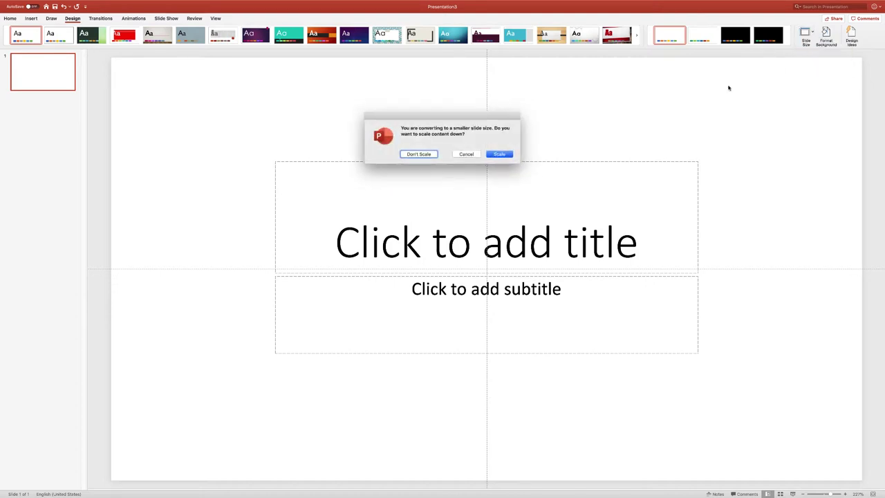
{"action": "left_click", "coordinate": [497, 155]}
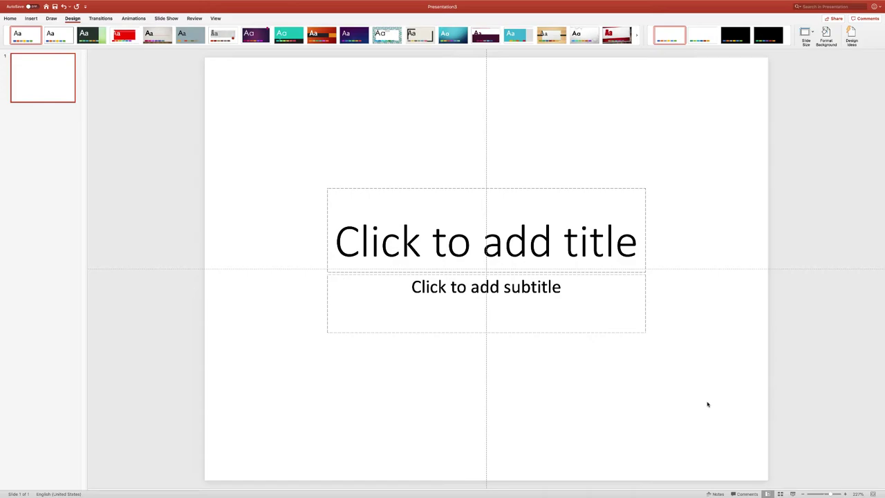
- Return to Presentation3's full-screen space and place the cursor in the title placeholder
{"action": "mouse_move", "coordinate": [882, 6]}
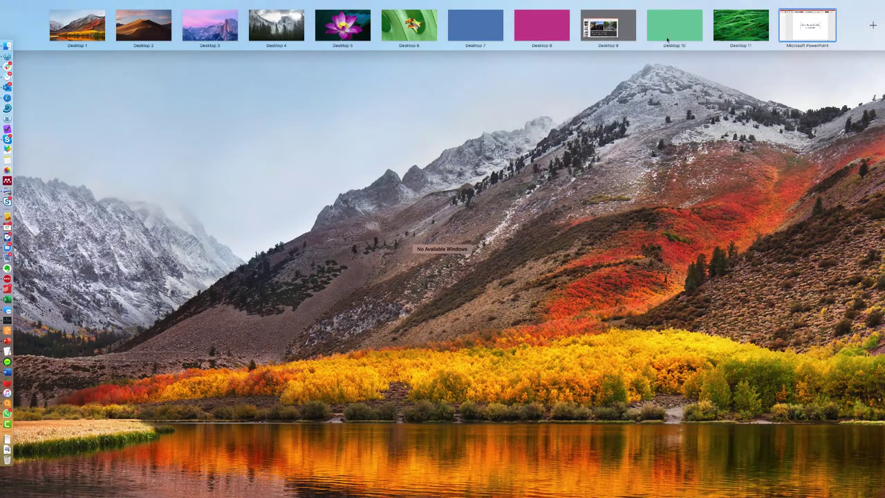
{"action": "left_click", "coordinate": [608, 28]}
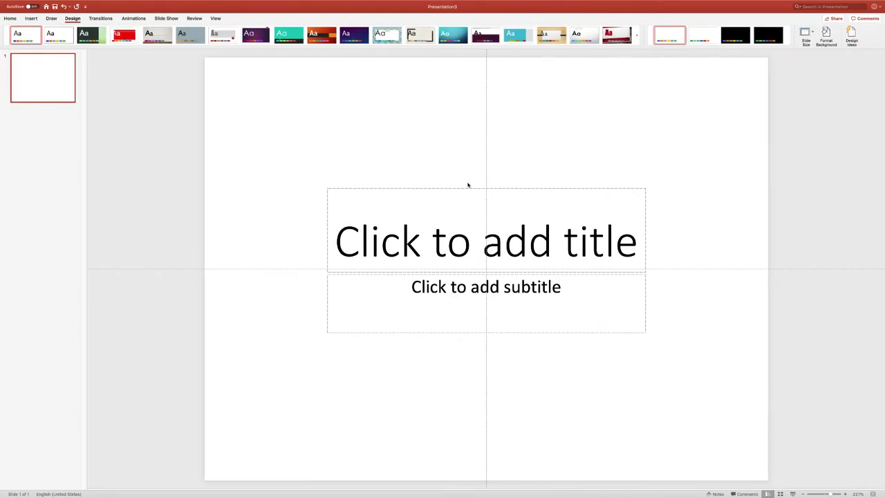
{"action": "left_click", "coordinate": [453, 230]}
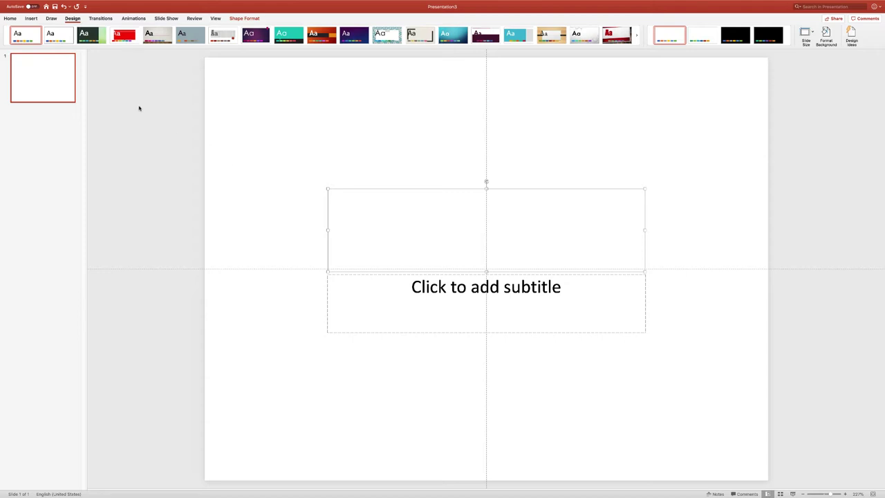
- Insert a Title and Content slide titled 'Team', then return to slide 1
{"action": "left_click", "coordinate": [31, 18]}
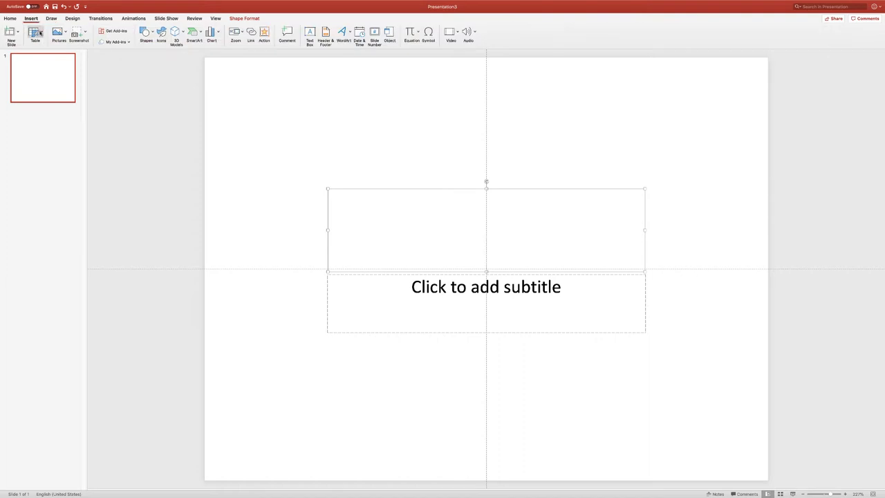
{"action": "left_click", "coordinate": [18, 31]}
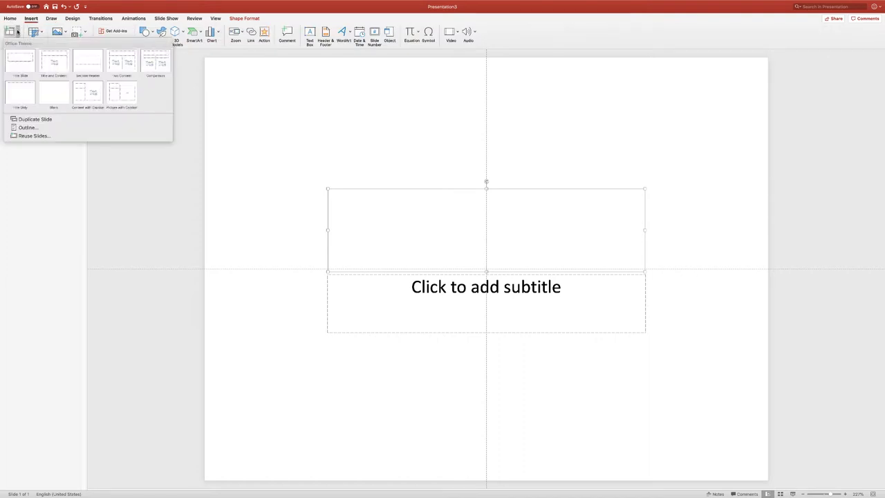
{"action": "left_click", "coordinate": [61, 72]}
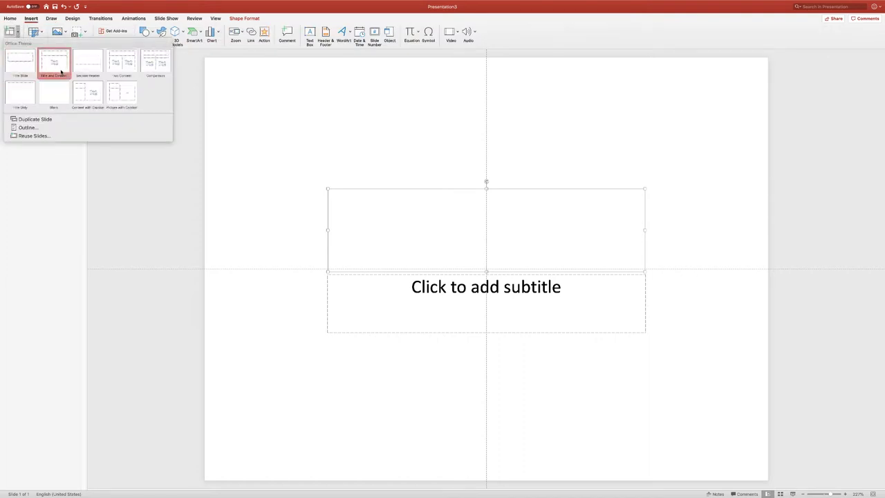
{"action": "left_click", "coordinate": [61, 73]}
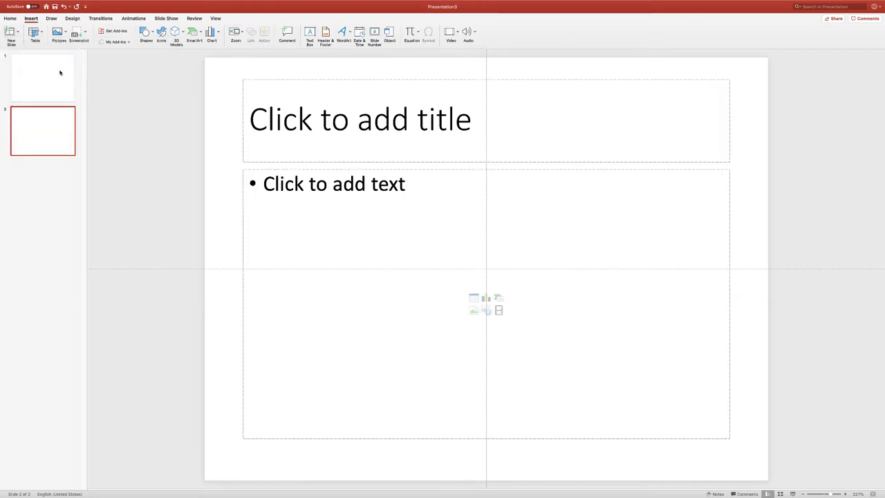
{"action": "left_click", "coordinate": [307, 121]}
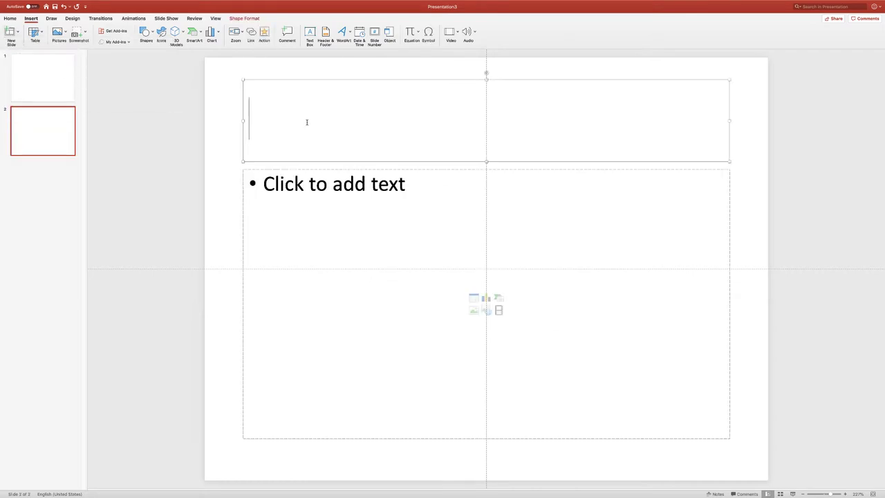
{"action": "type", "text": "Team"}
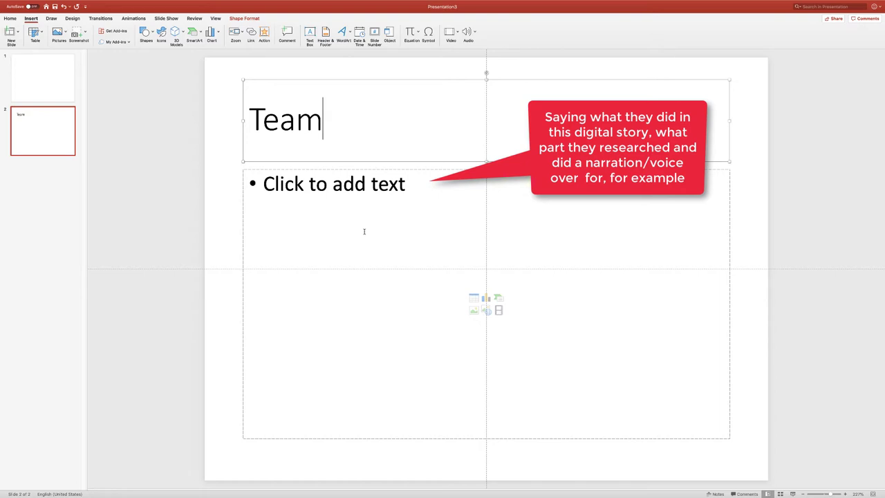
{"action": "left_click", "coordinate": [69, 80]}
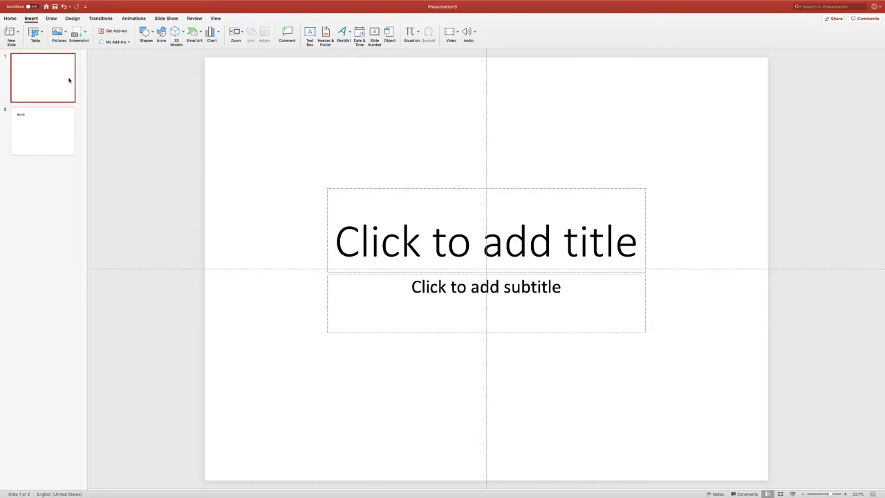
- Enter 'Healthy urban Planning project' as slide 1's title, then show the Home tab
{"action": "left_click", "coordinate": [420, 250]}
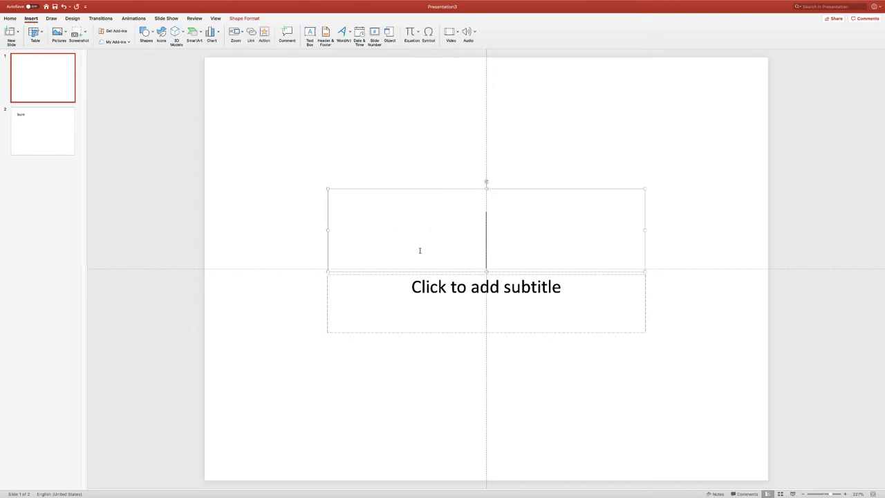
{"action": "type", "text": "Heal"}
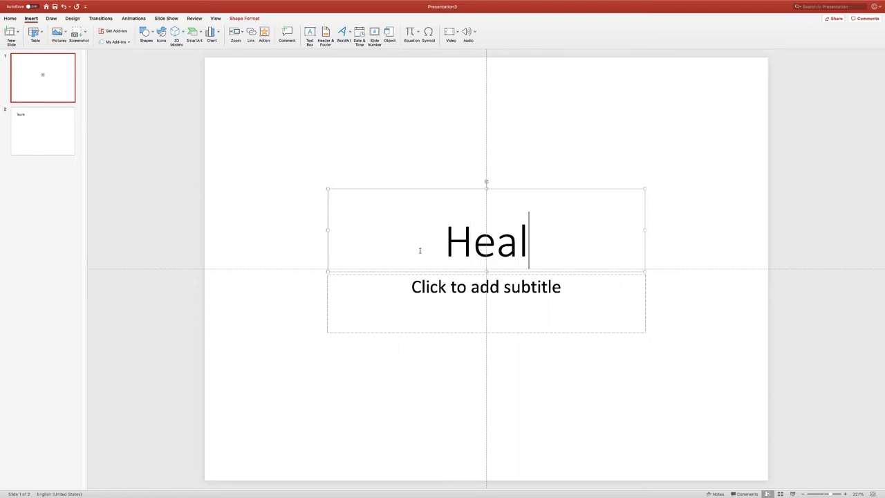
{"action": "type", "text": "thy urban"}
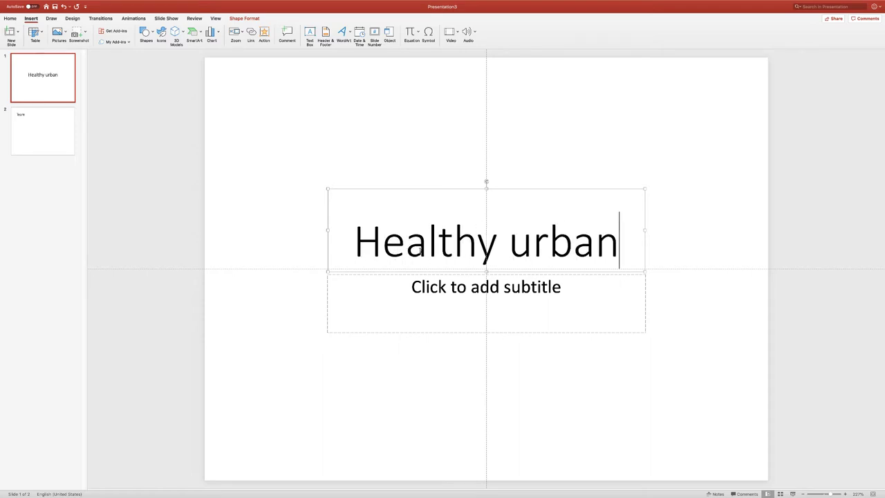
{"action": "type", "text": " Planning "}
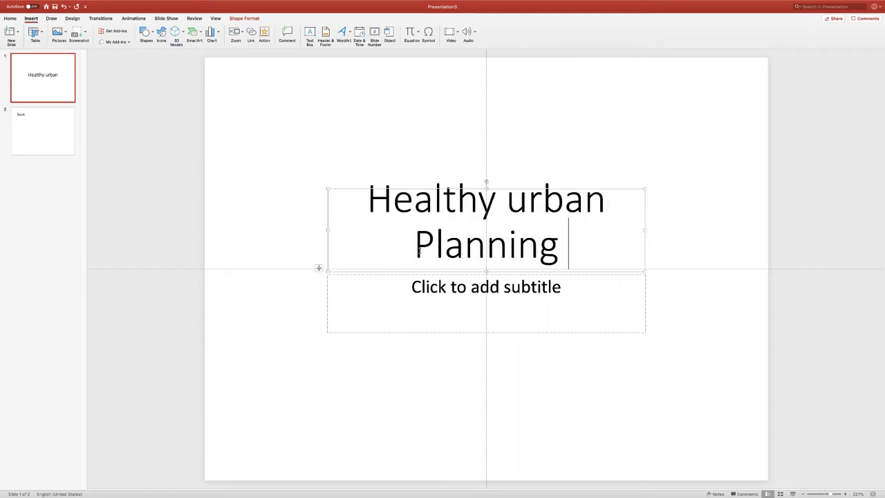
{"action": "type", "text": "project"}
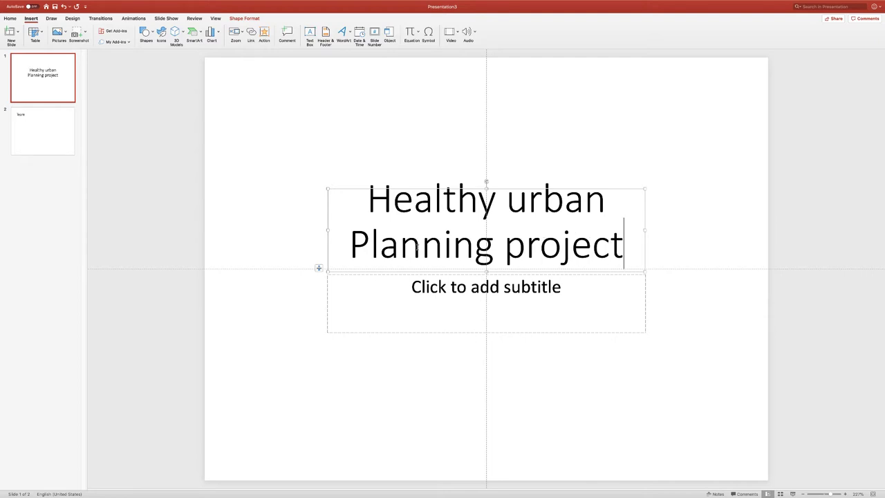
{"action": "left_click", "coordinate": [387, 132]}
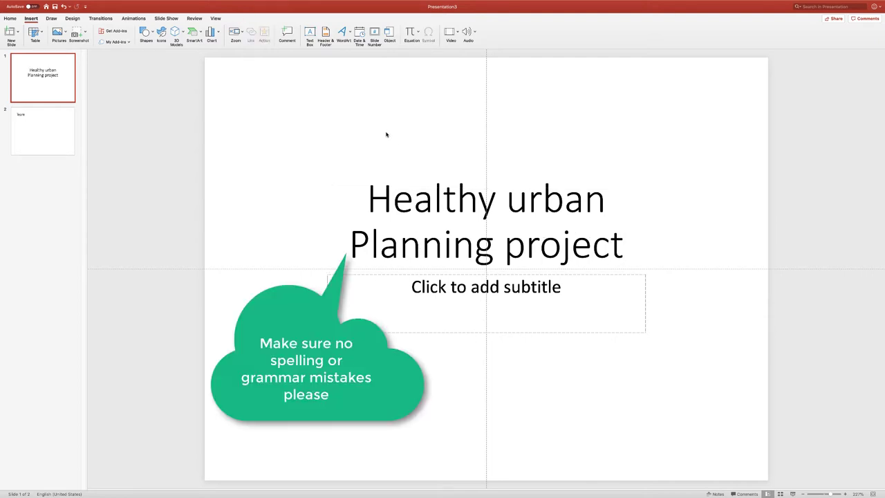
{"action": "left_click", "coordinate": [10, 18]}
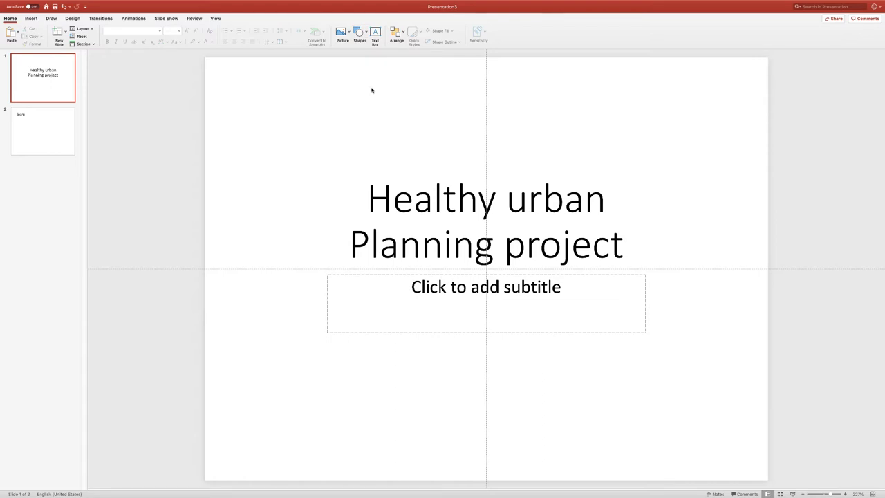
- Open the Record Sound dialog from Insert > Audio > Record Audio
{"action": "left_click", "coordinate": [215, 19]}
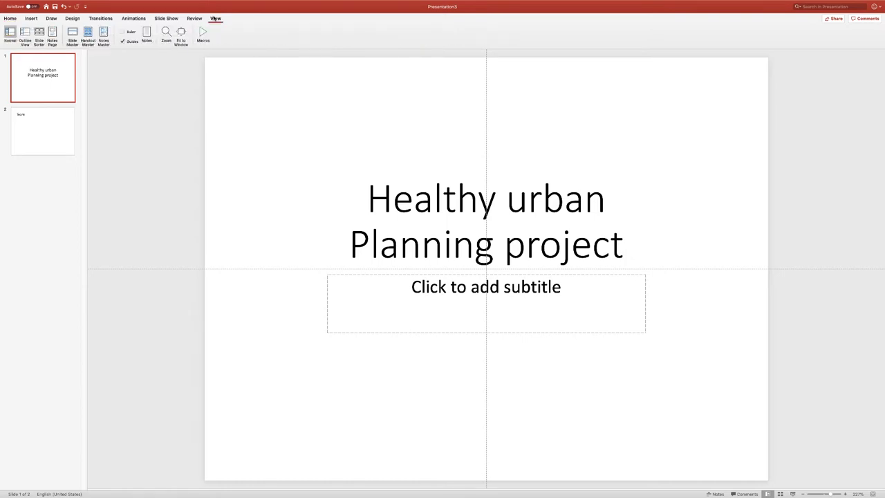
{"action": "left_click", "coordinate": [168, 20]}
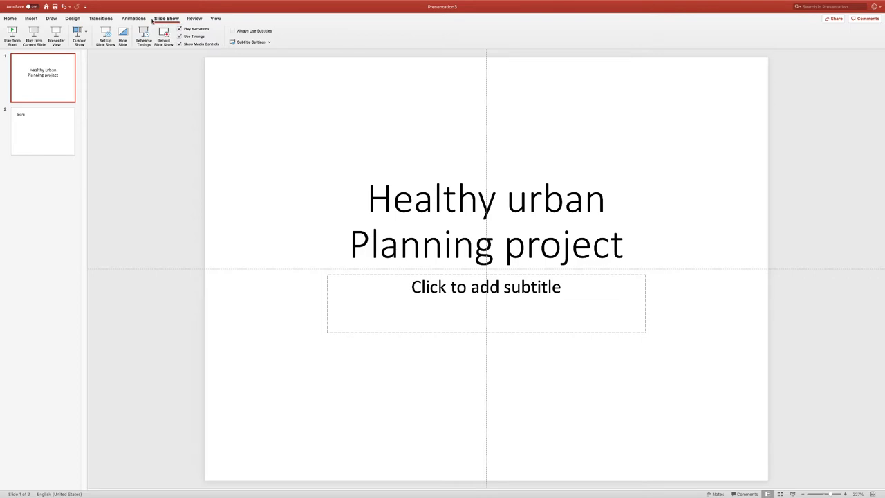
{"action": "left_click", "coordinate": [29, 19]}
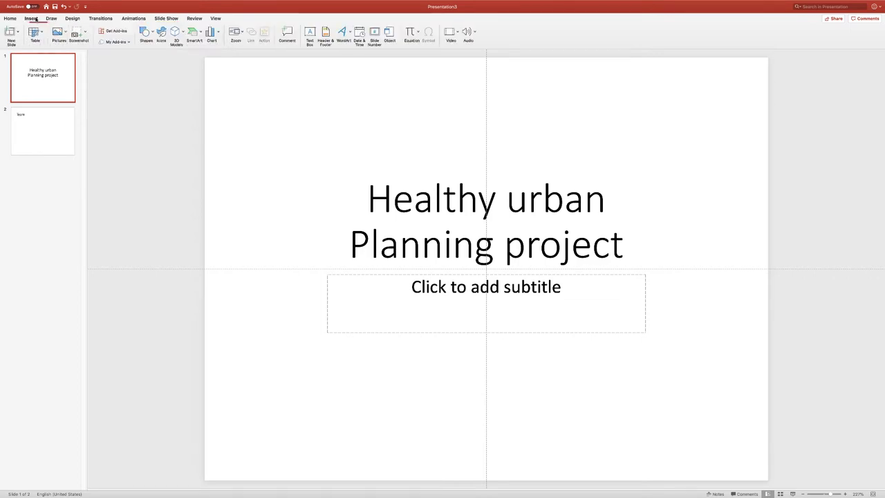
{"action": "left_click", "coordinate": [470, 35]}
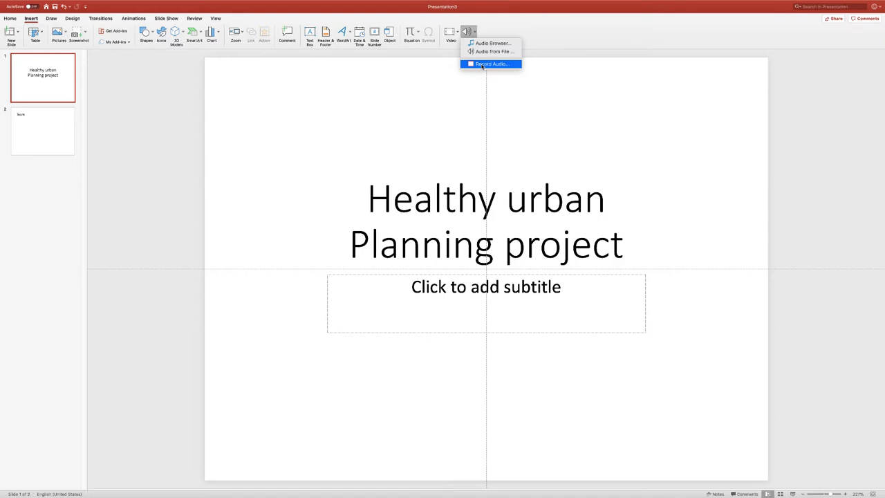
{"action": "left_click", "coordinate": [482, 64]}
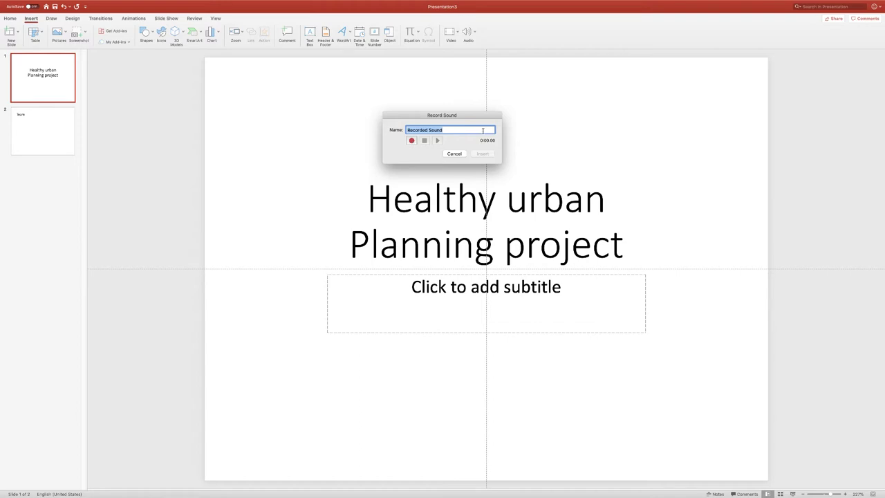
- Name the sound 'First front cover slide', record about 27 seconds of narration, and play it back
{"action": "type", "text": "Fron"}
{"action": "key", "text": "BackSpace"}
{"action": "key", "text": "BackSpace"}
{"action": "type", "text": "irst front cover sli"}
{"action": "left_click", "coordinate": [411, 141]}
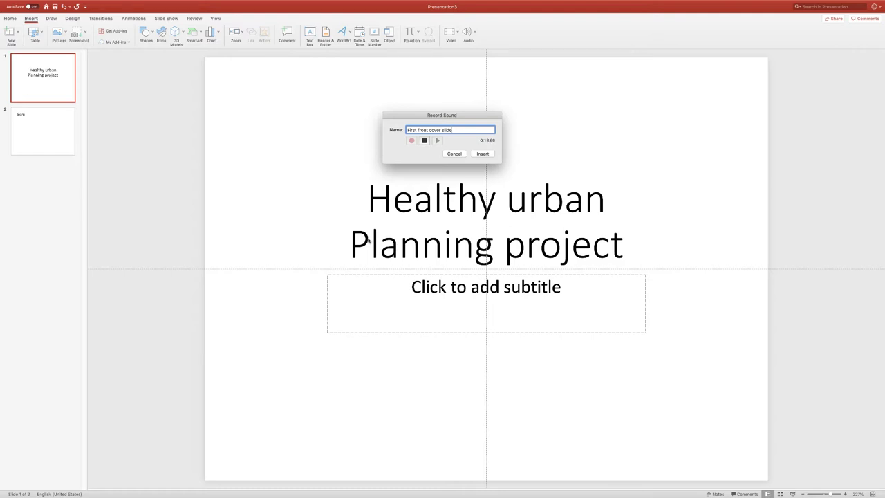
{"action": "left_click", "coordinate": [424, 141]}
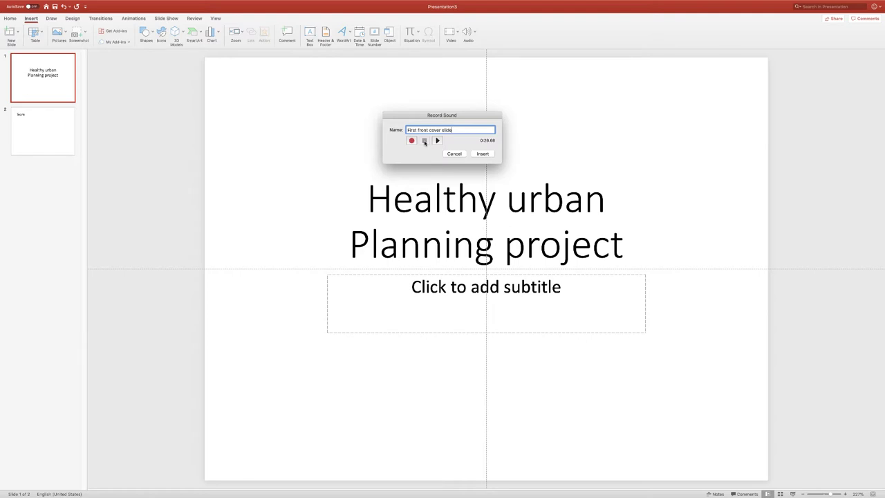
{"action": "left_click", "coordinate": [438, 141]}
{"action": "left_click", "coordinate": [439, 141]}
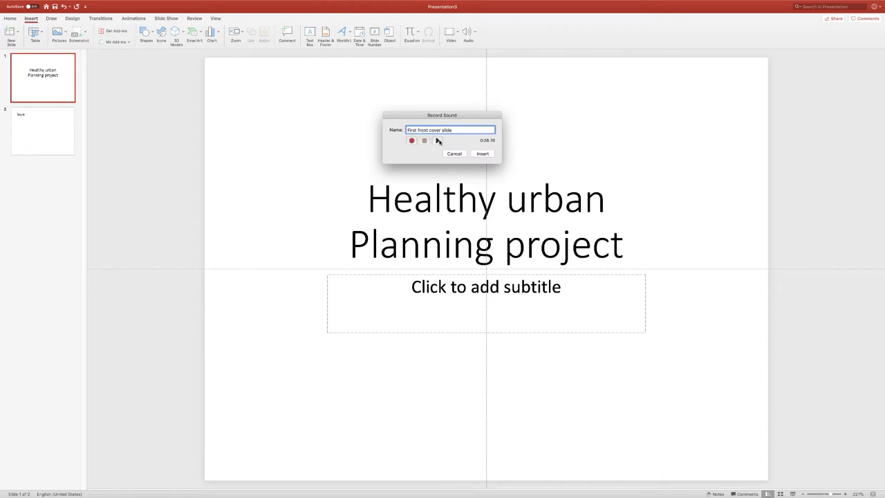
- Insert the recorded narration and drag its sound icon to the slide's top-right corner
{"action": "left_click", "coordinate": [480, 155]}
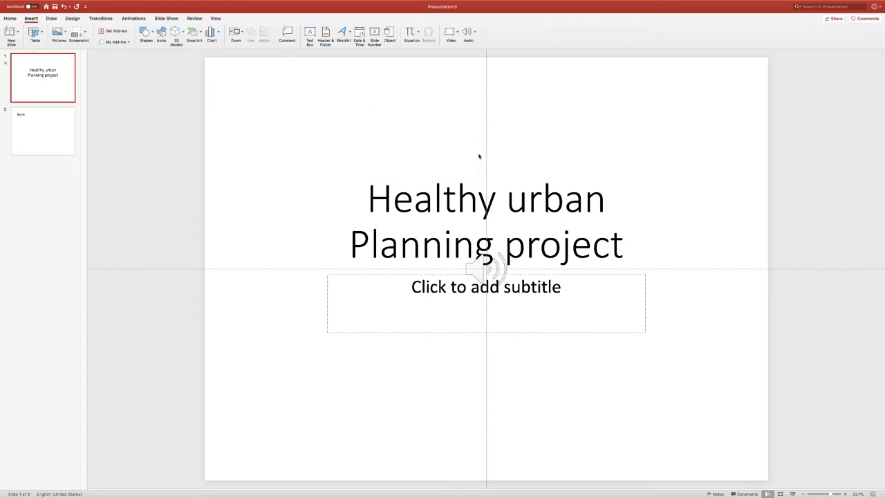
{"action": "mouse_move", "coordinate": [466, 262]}
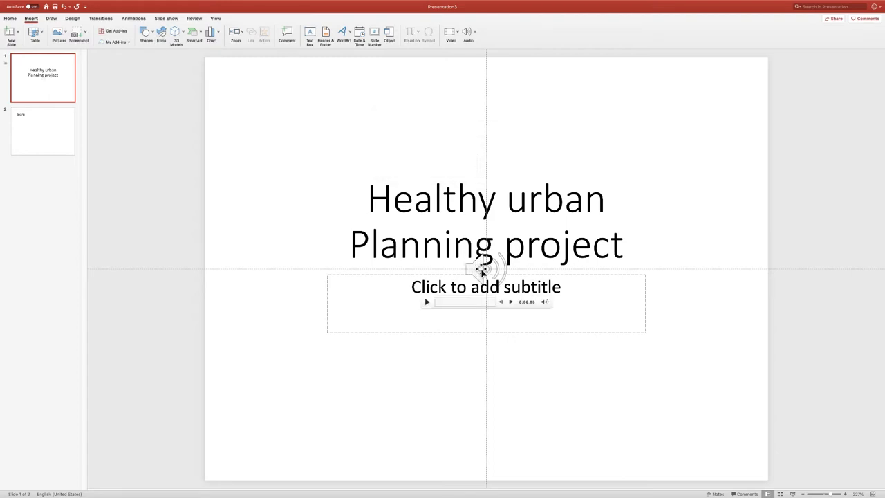
{"action": "left_click_drag", "start_coordinate": [481, 270], "coordinate": [730, 83]}
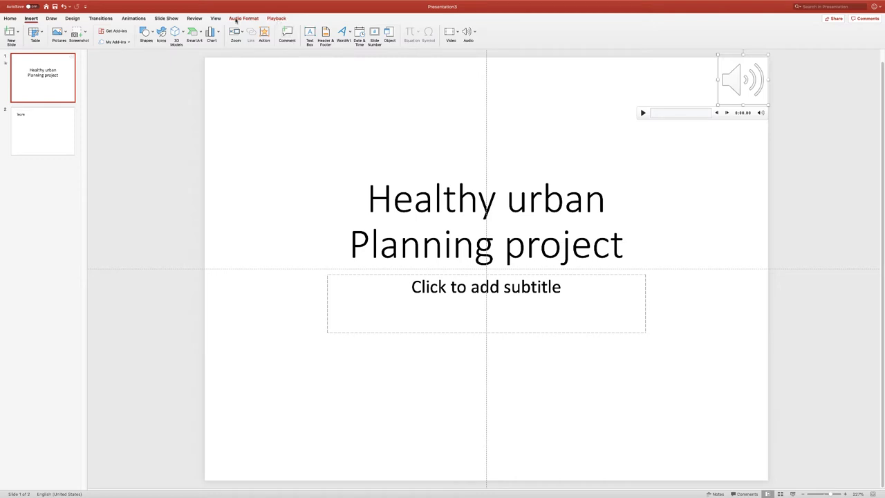
- Set the narration's Start option to Automatically on the Playback tab, then run the slide show
{"action": "left_click", "coordinate": [236, 19]}
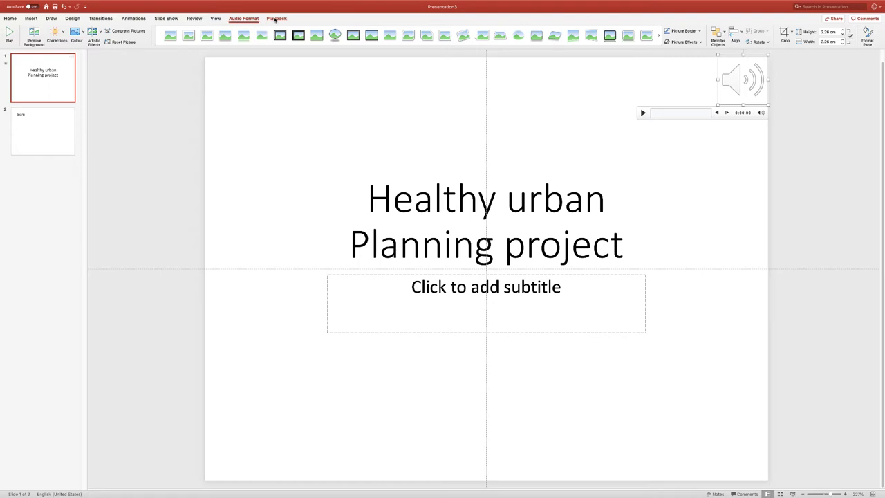
{"action": "left_click", "coordinate": [276, 19]}
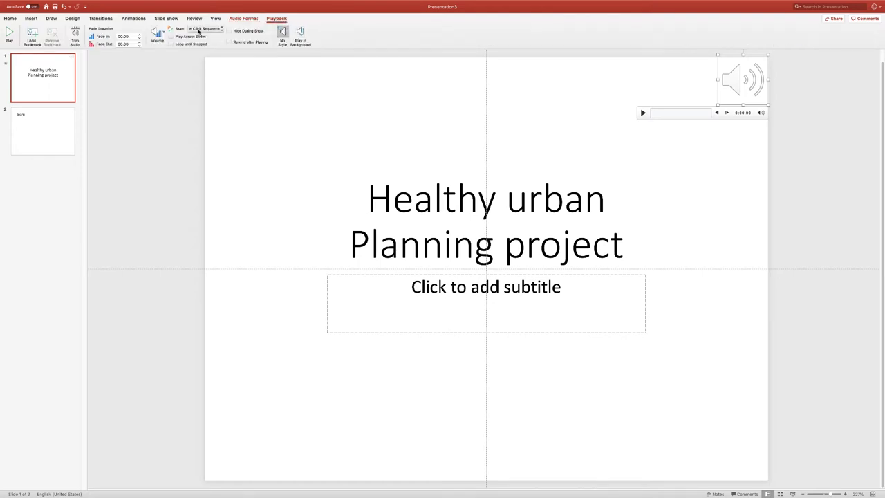
{"action": "left_click", "coordinate": [204, 29]}
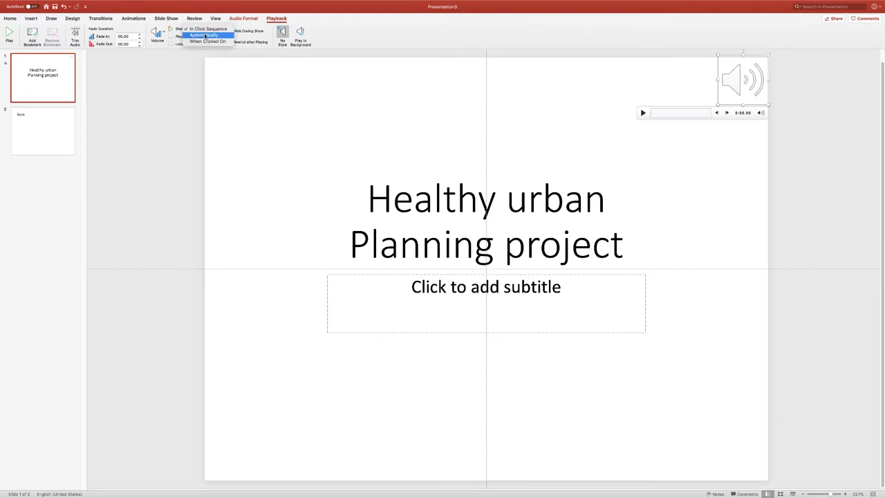
{"action": "left_click", "coordinate": [205, 36]}
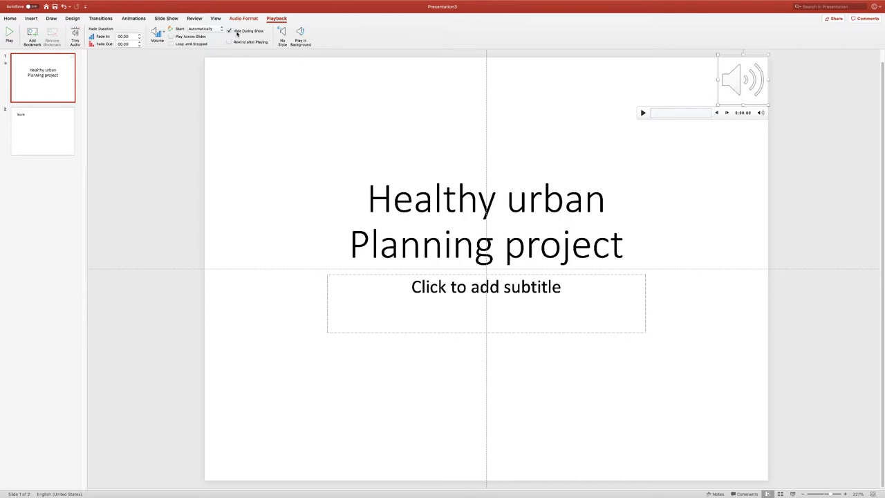
{"action": "left_click", "coordinate": [207, 29]}
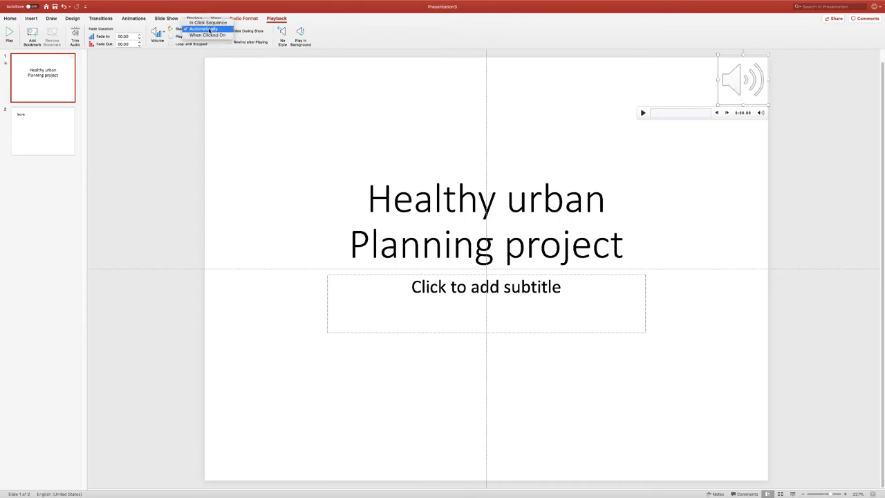
{"action": "left_click", "coordinate": [210, 29]}
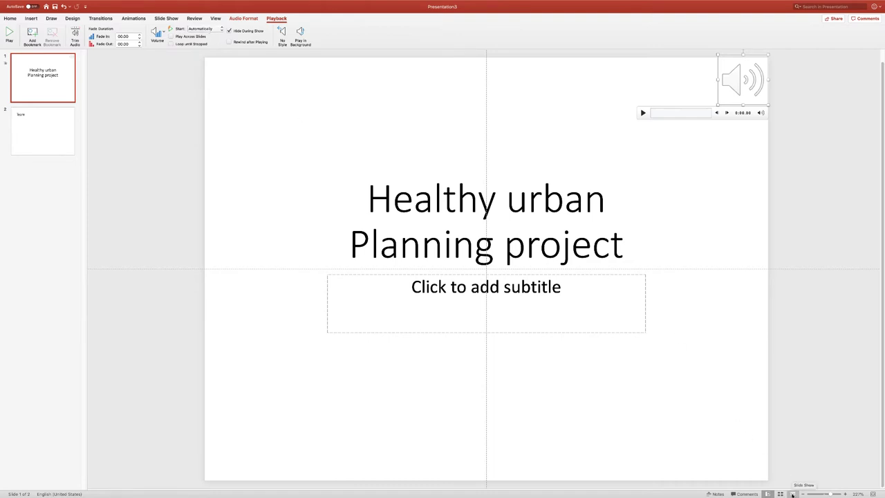
{"action": "left_click", "coordinate": [792, 494]}
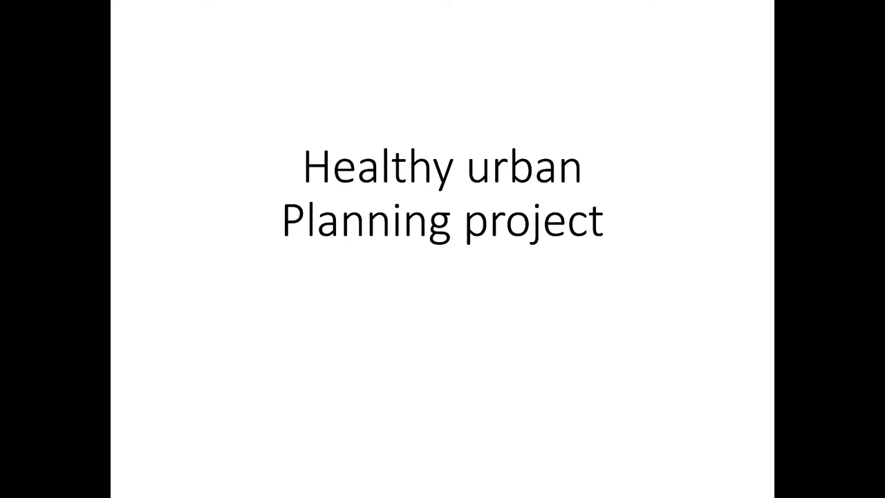
- Leave the full-screen slide show through Mission Control and return to Presentation3's editing view
{"action": "key", "text": "ctrl+Right"}
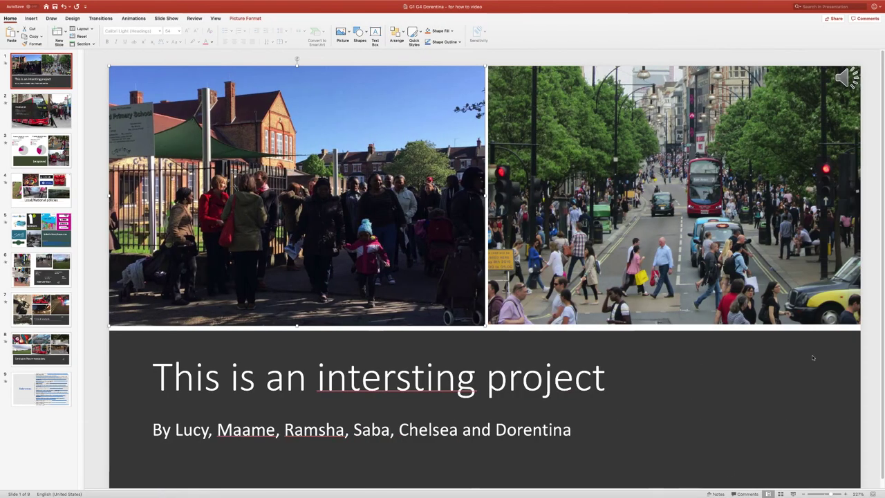
{"action": "key", "text": "ctrl+Up"}
{"action": "left_click", "coordinate": [765, 26]}
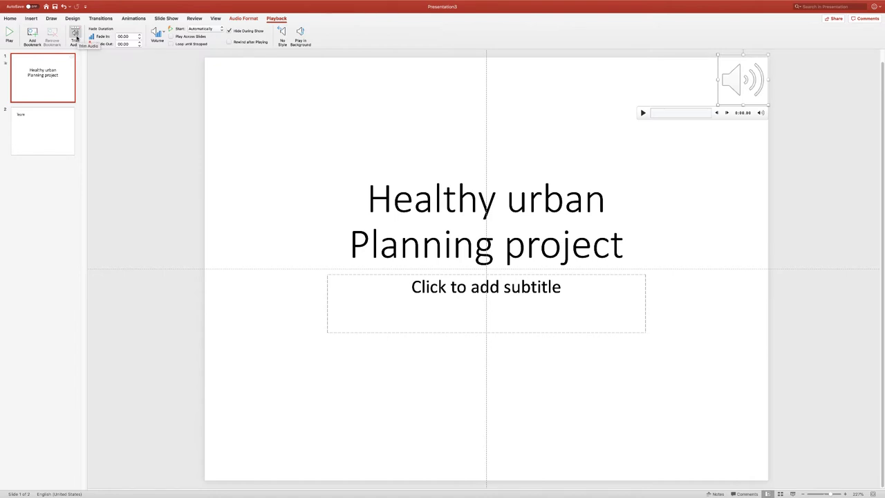
- Open Trim Audio and play the narration, pausing where the speaking ends near 0:24
{"action": "left_click", "coordinate": [75, 35]}
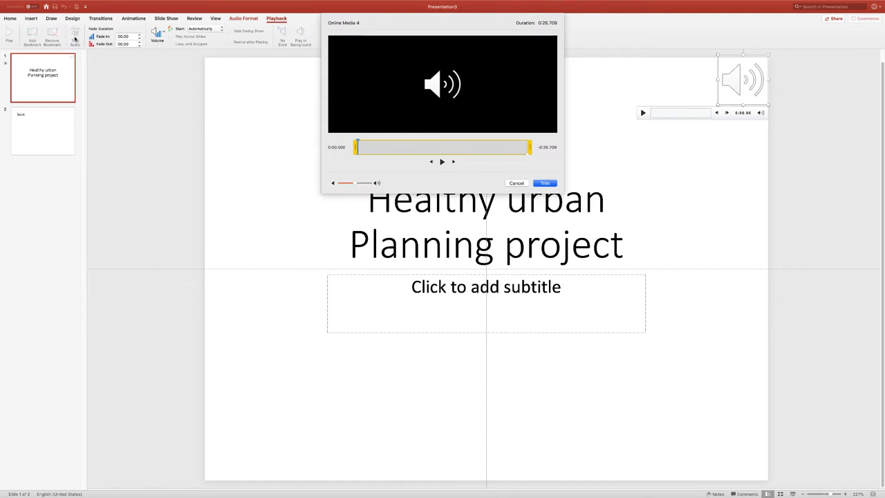
{"action": "left_click", "coordinate": [515, 184]}
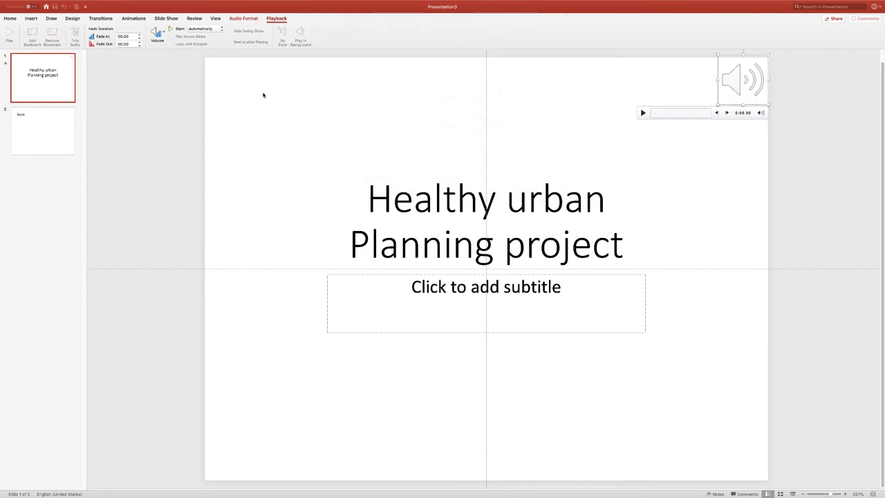
{"action": "left_click", "coordinate": [75, 35]}
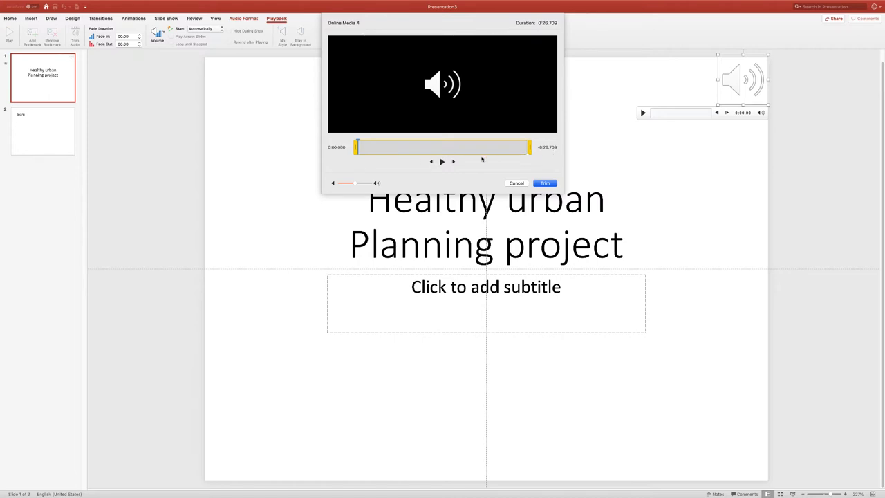
{"action": "left_click", "coordinate": [441, 162]}
{"action": "left_click", "coordinate": [442, 163]}
- Move the narration's end handle to about 0:24.1, preview the ending, and apply the trim
{"action": "left_click_drag", "start_coordinate": [529, 148], "coordinate": [517, 148]}
{"action": "left_click_drag", "start_coordinate": [516, 150], "coordinate": [523, 153]}
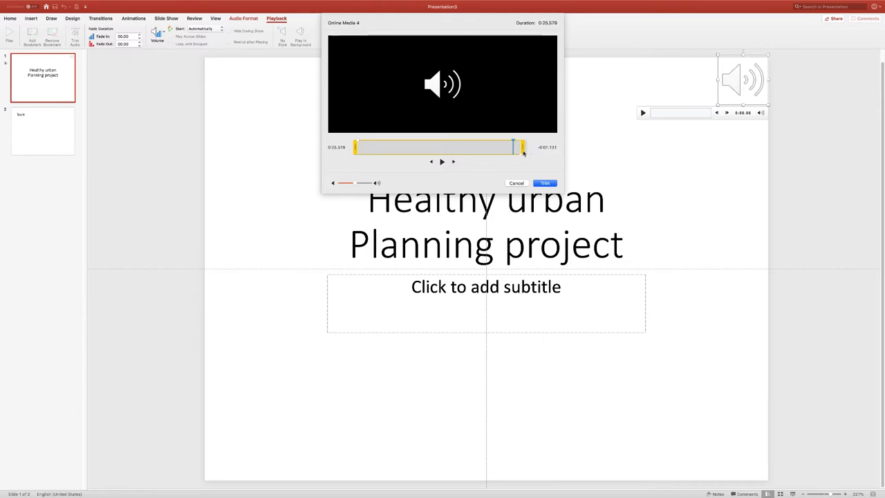
{"action": "left_click", "coordinate": [442, 162]}
{"action": "left_click_drag", "start_coordinate": [520, 143], "coordinate": [515, 147]}
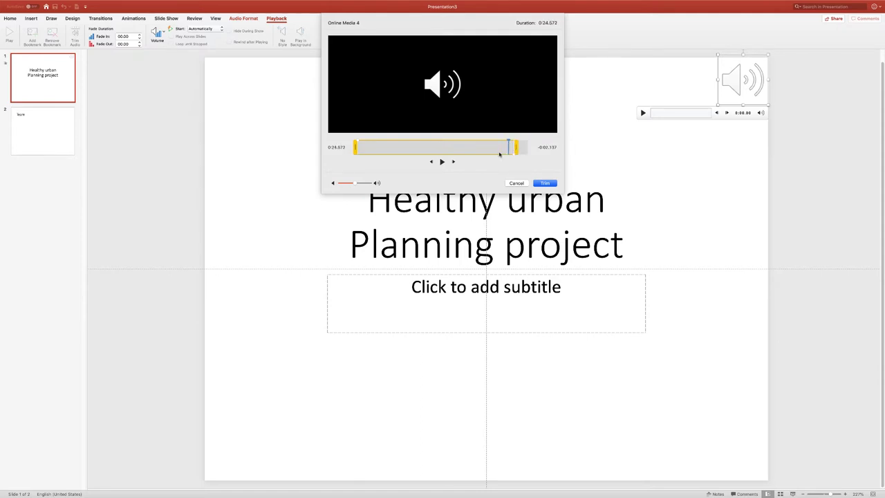
{"action": "left_click", "coordinate": [442, 162]}
{"action": "left_click_drag", "start_coordinate": [515, 142], "coordinate": [503, 143]}
{"action": "left_click", "coordinate": [442, 162]}
{"action": "left_click_drag", "start_coordinate": [515, 142], "coordinate": [515, 148]}
{"action": "left_click", "coordinate": [442, 162]}
{"action": "left_click", "coordinate": [545, 183]}
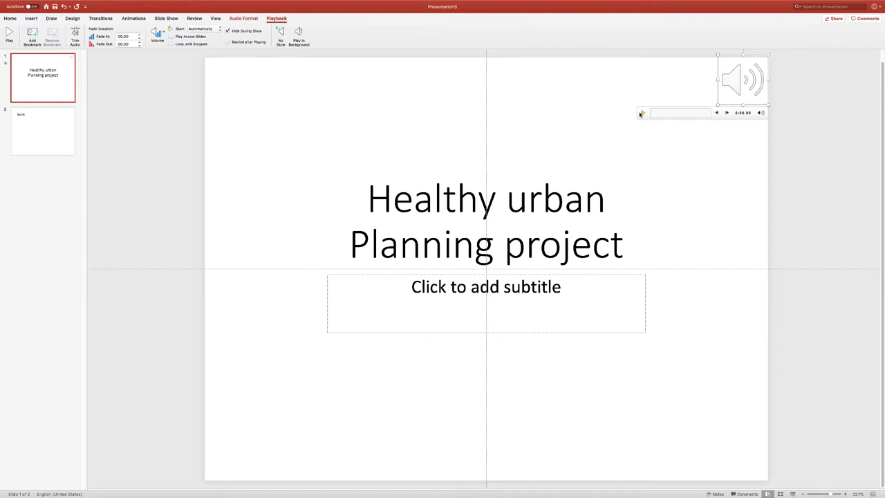
- Play the trimmed 24.21-second narration on the title slide
{"action": "left_click", "coordinate": [642, 113]}
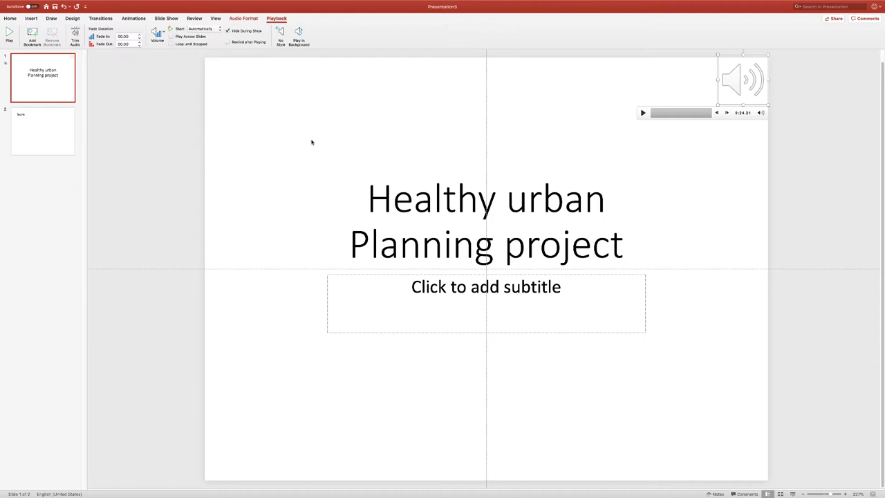
- Enter a team member's name as the first bullet on the Team slide
{"action": "left_click", "coordinate": [47, 136]}
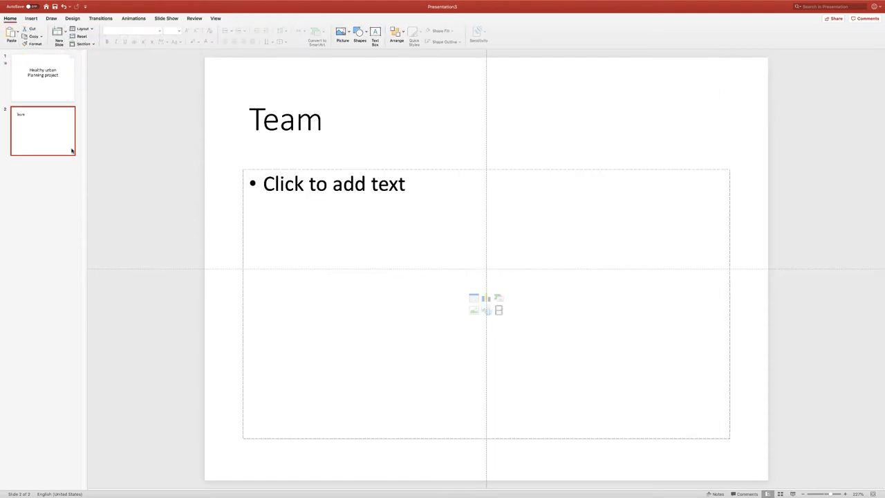
{"action": "left_click", "coordinate": [306, 182]}
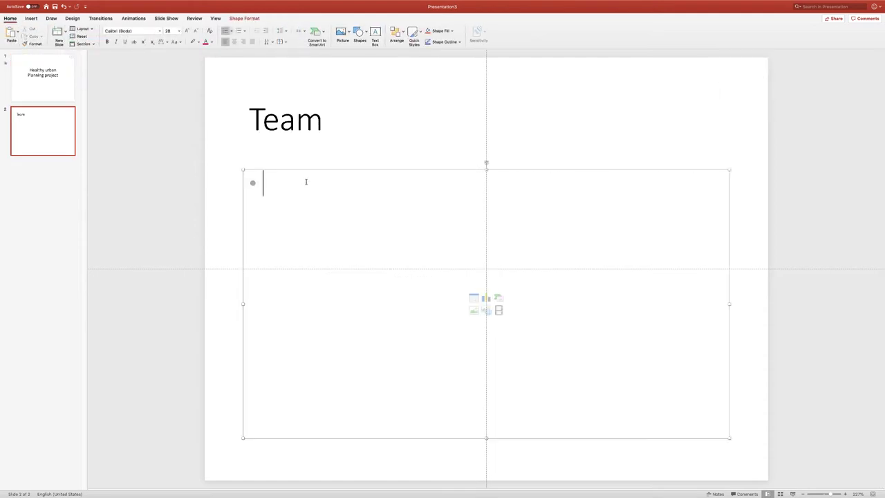
{"action": "type", "text": "Salim"}
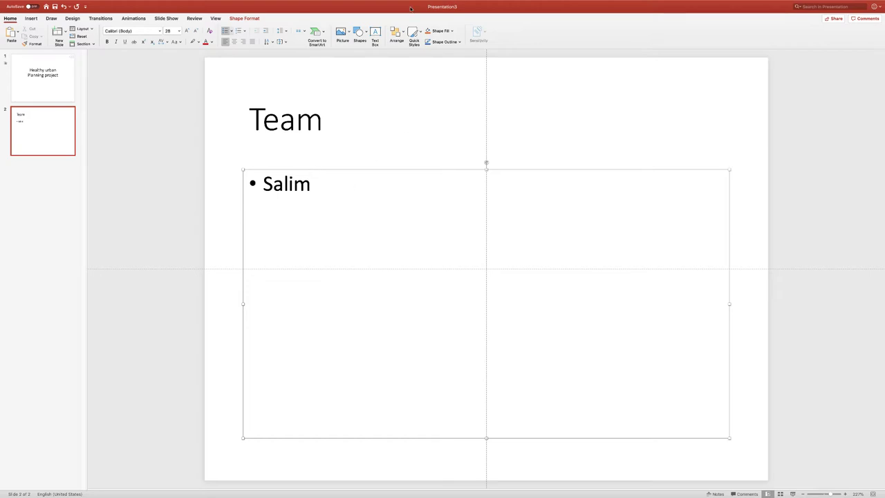
- Record a narration clip named 'Team slide - ' followed by the member's name
{"action": "left_click", "coordinate": [31, 18]}
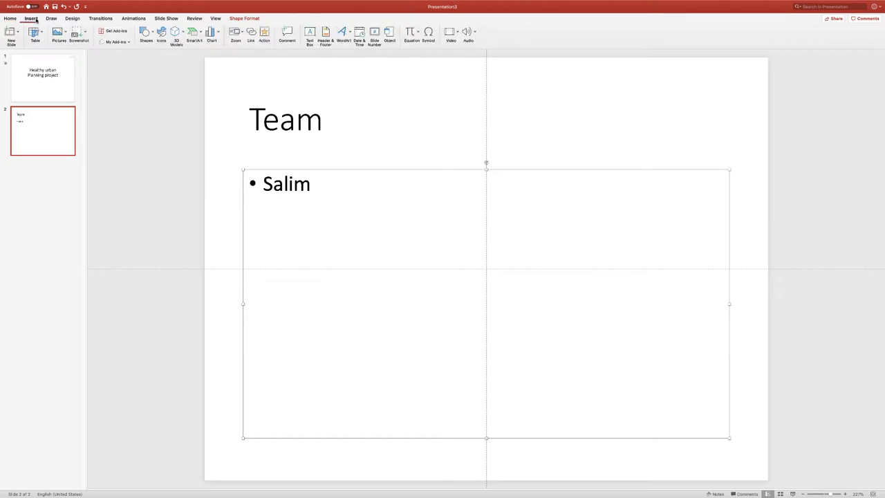
{"action": "left_click", "coordinate": [468, 33]}
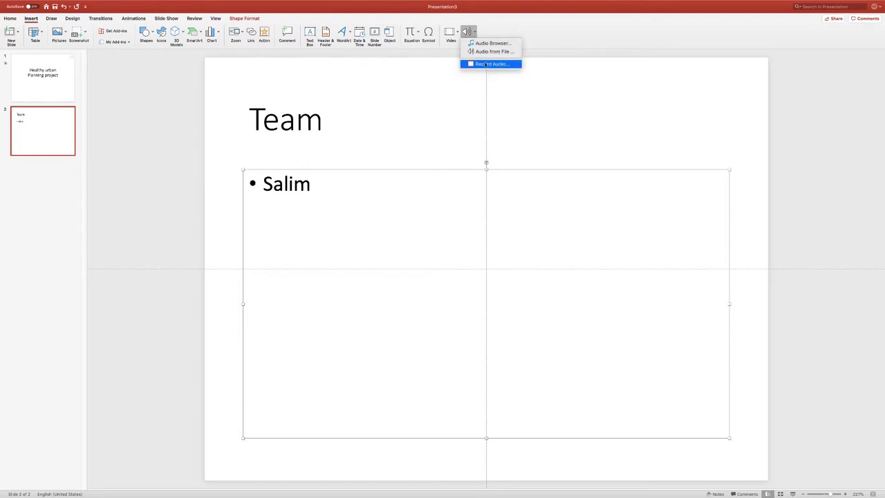
{"action": "left_click", "coordinate": [485, 64]}
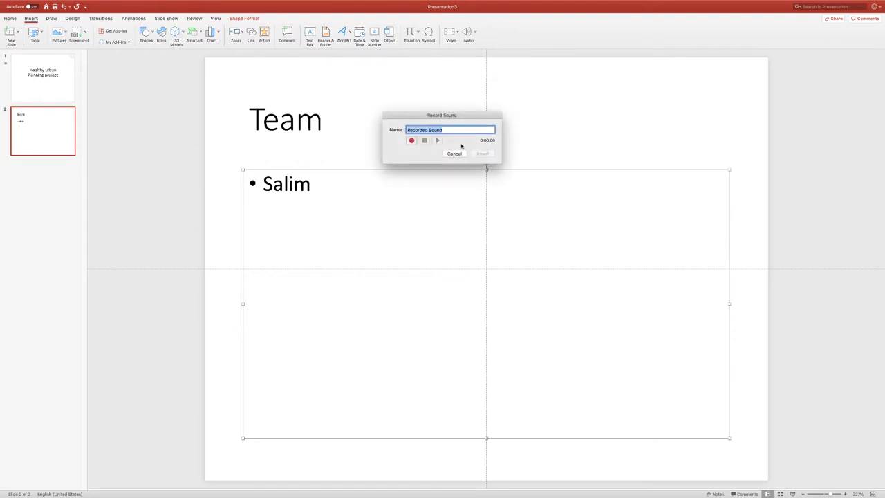
{"action": "type", "text": "Team slide - Salim"}
{"action": "left_click", "coordinate": [412, 140]}
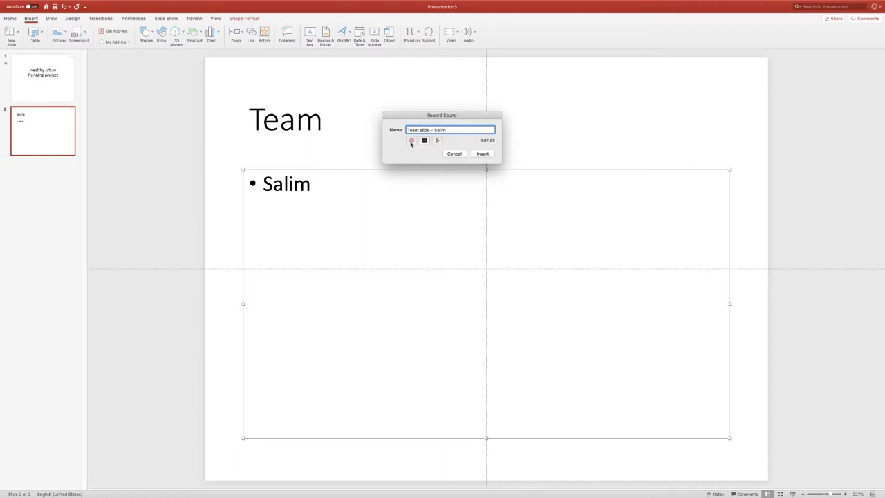
{"action": "left_click", "coordinate": [425, 141]}
- Insert the roughly 10-second narration, move its sound icon to the top-right corner and play it
{"action": "left_click", "coordinate": [424, 140]}
{"action": "left_click", "coordinate": [477, 153]}
{"action": "left_click_drag", "start_coordinate": [488, 264], "coordinate": [747, 76]}
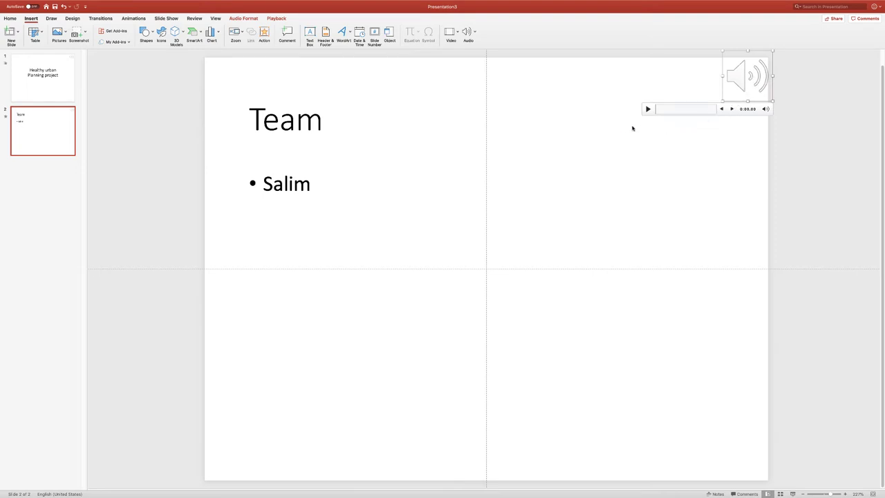
{"action": "left_click", "coordinate": [647, 109]}
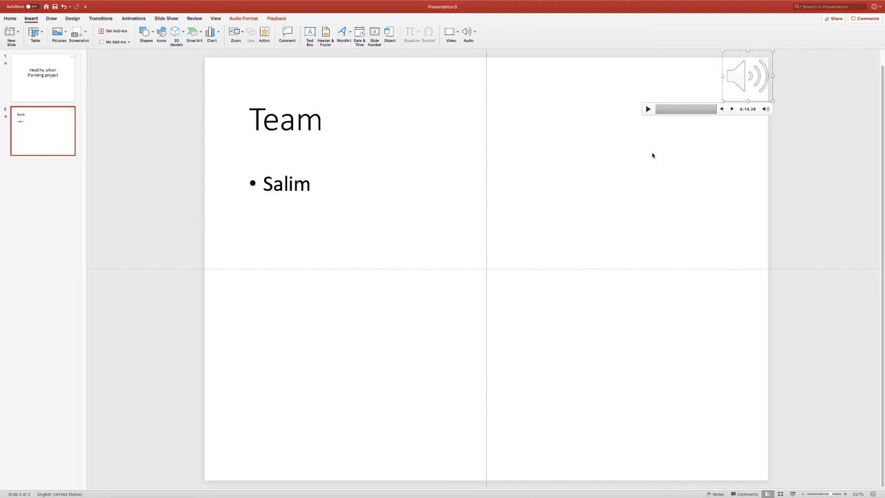
{"action": "scroll", "coordinate": [651, 155], "scroll_direction": "up", "scroll_amount": 1}
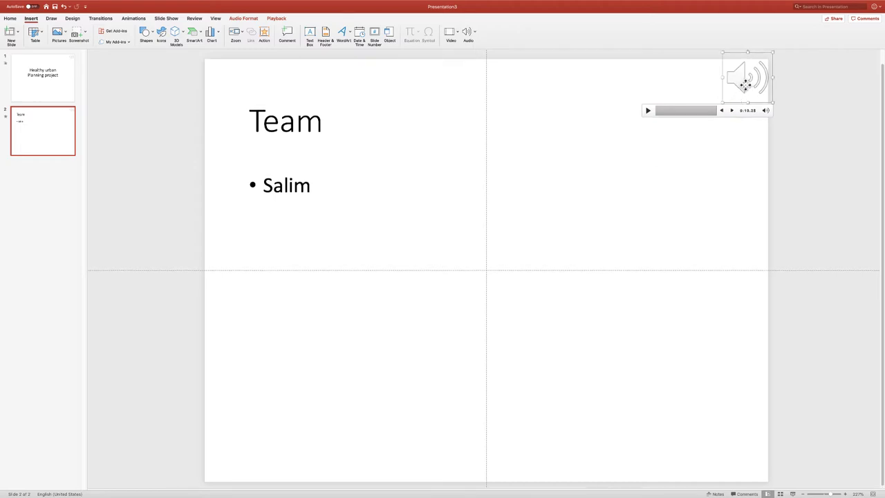
{"action": "scroll", "coordinate": [747, 89], "scroll_direction": "up", "scroll_amount": 1}
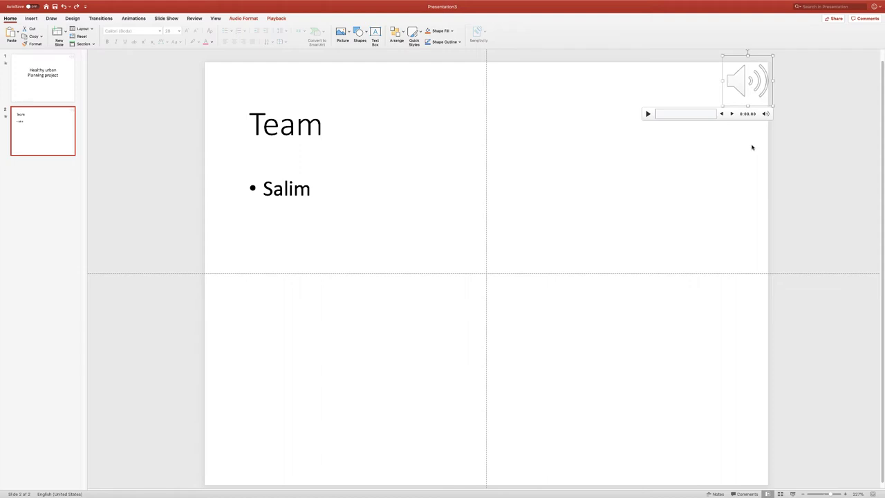
- Delete the old audio clip and insert a new 10-second recording named 'Team slide' plus the presenter's name
{"action": "left_click", "coordinate": [275, 19]}
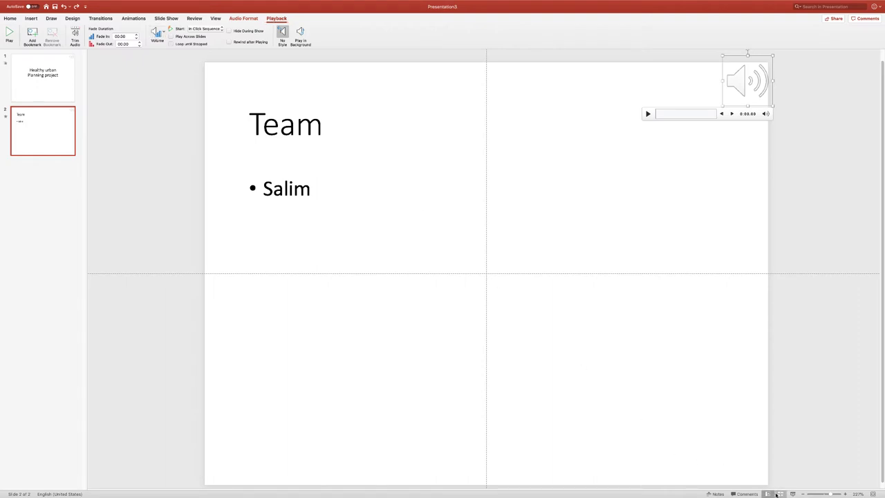
{"action": "key", "text": "Delete"}
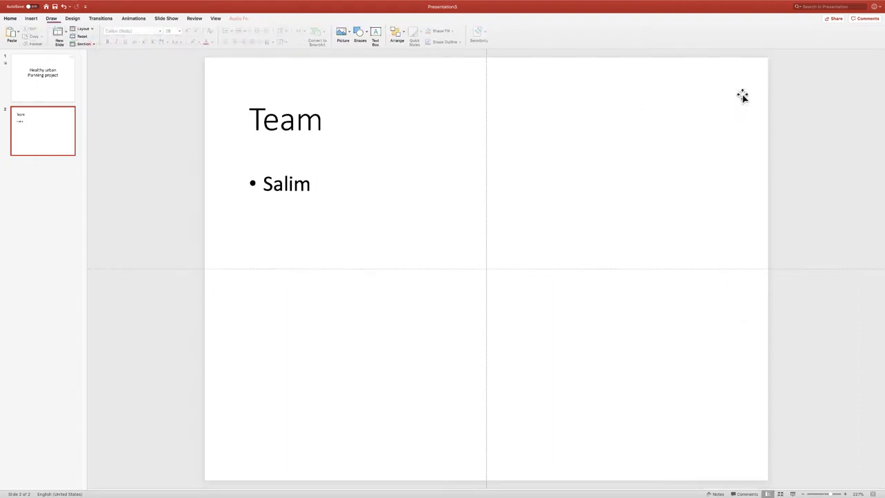
{"action": "left_click", "coordinate": [31, 18]}
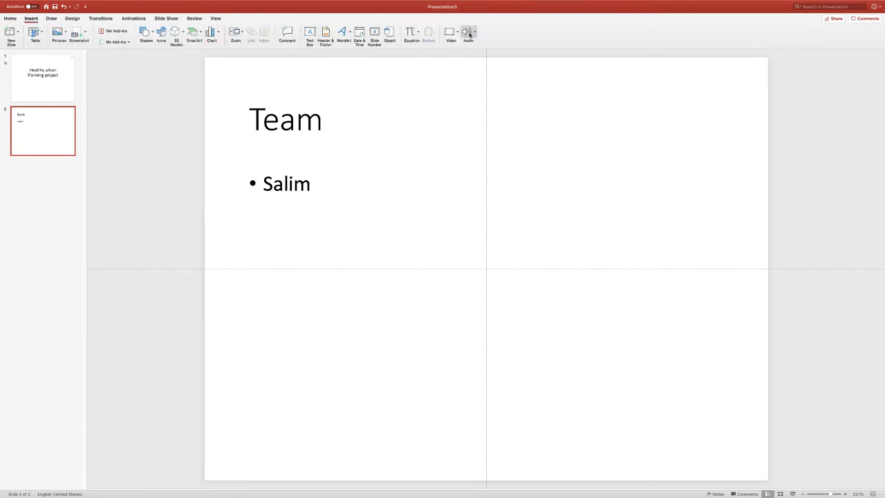
{"action": "left_click", "coordinate": [468, 33]}
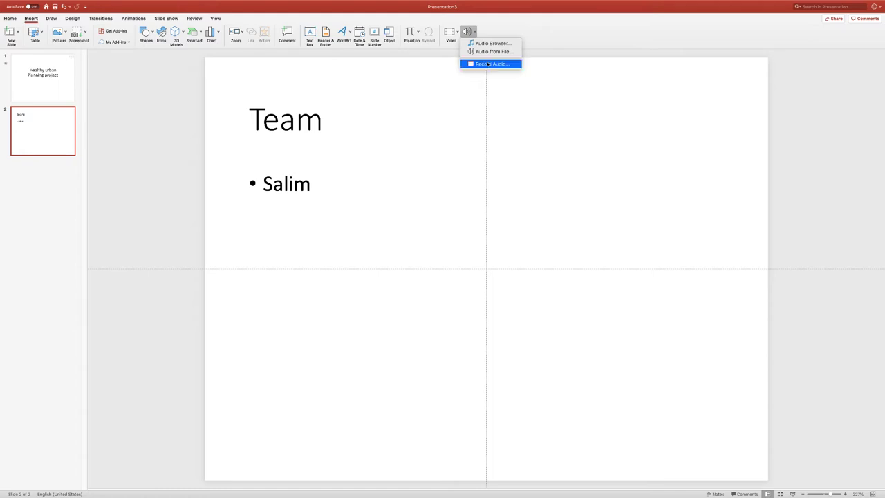
{"action": "left_click", "coordinate": [488, 63]}
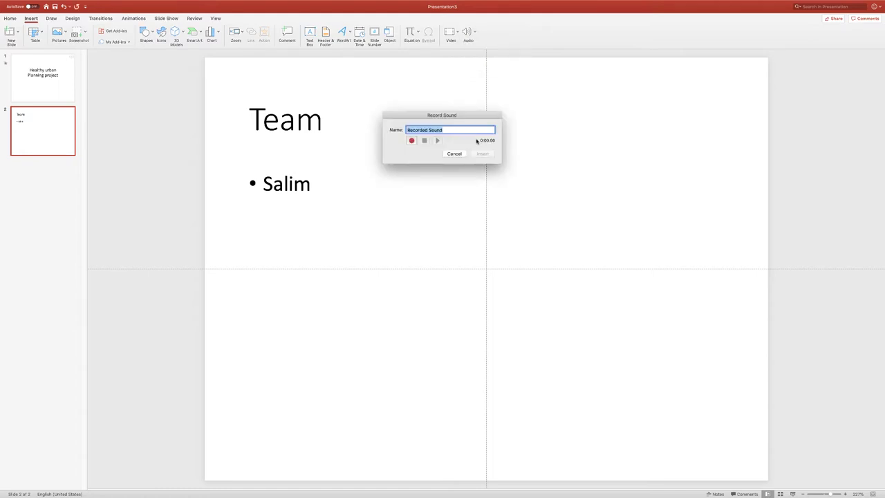
{"action": "type", "text": "Team slide - Salim"}
{"action": "left_click", "coordinate": [411, 140]}
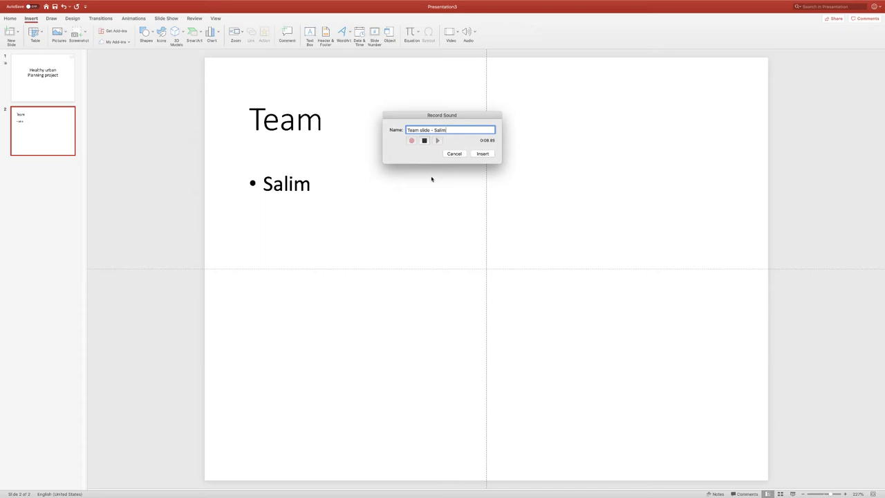
{"action": "left_click", "coordinate": [425, 141]}
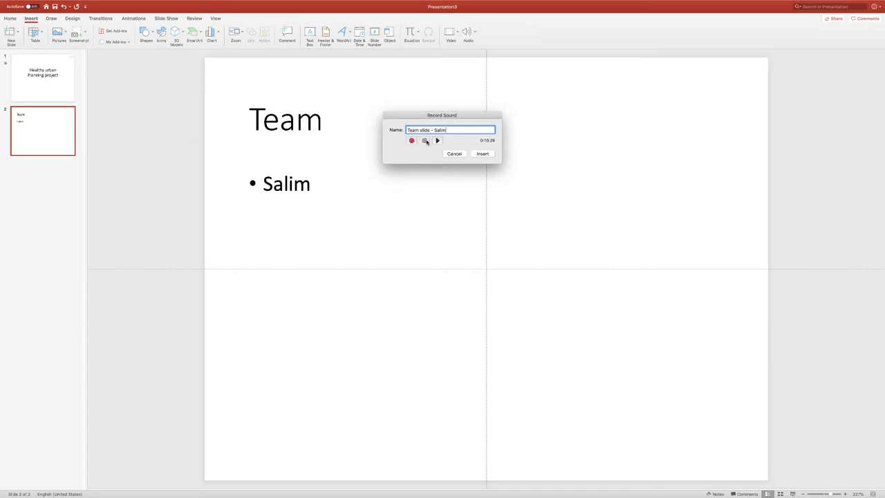
{"action": "left_click", "coordinate": [482, 154]}
- Move the new sound icon to the top-right corner and preview the full 10.20-second clip
{"action": "mouse_move", "coordinate": [486, 269]}
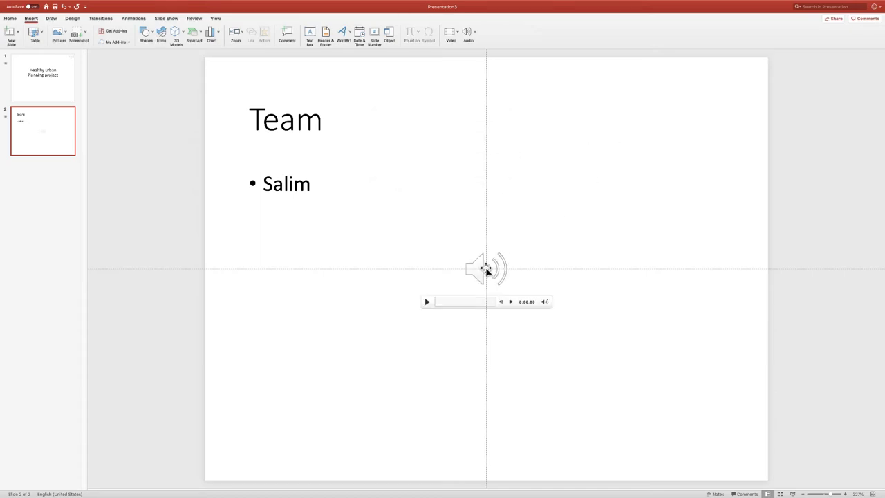
{"action": "left_click_drag", "start_coordinate": [486, 270], "coordinate": [743, 79]}
{"action": "left_click", "coordinate": [643, 109]}
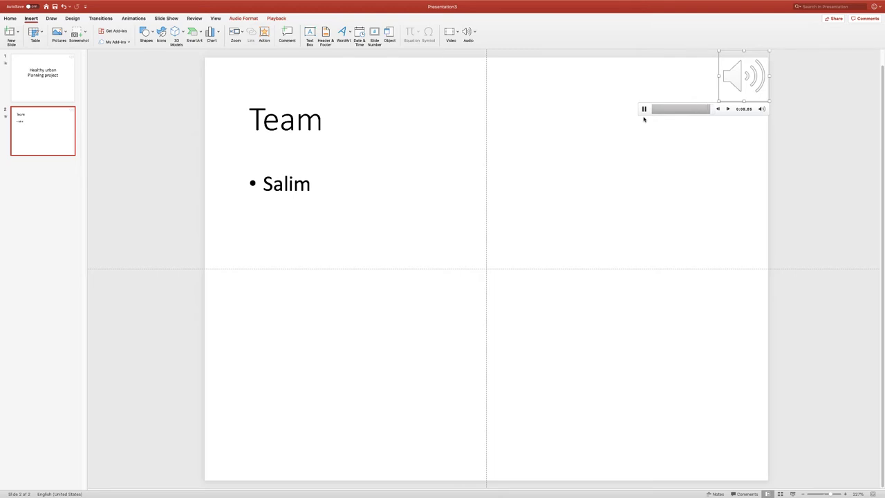
{"action": "left_click", "coordinate": [644, 110]}
{"action": "left_click", "coordinate": [279, 19]}
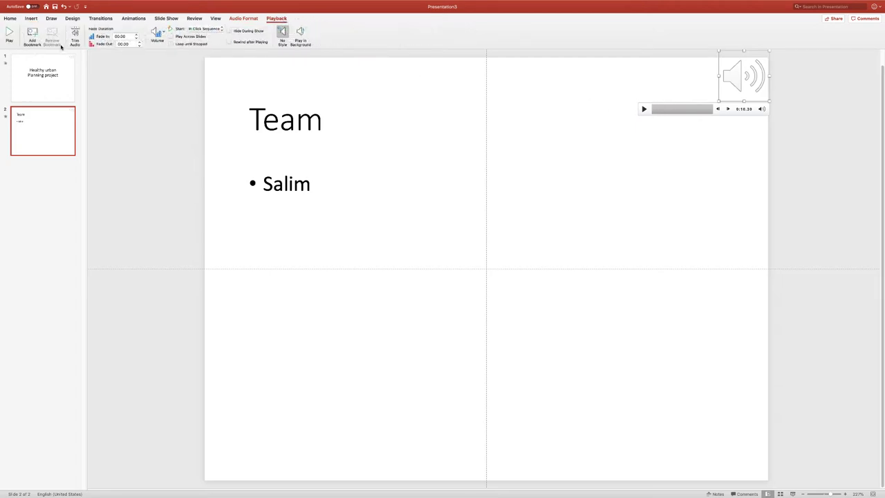
- Trim the silent start off the narration so it runs about 9.67 seconds, then play it
{"action": "left_click", "coordinate": [74, 36]}
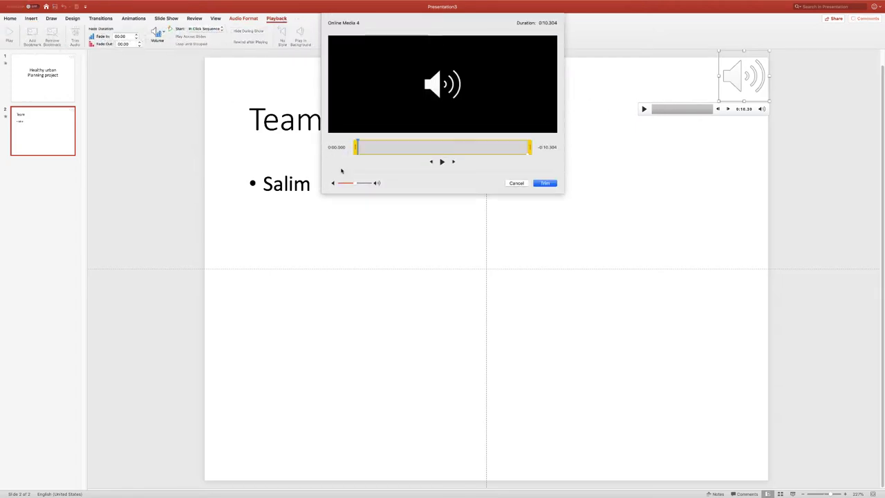
{"action": "left_click", "coordinate": [442, 162]}
{"action": "left_click_drag", "start_coordinate": [357, 151], "coordinate": [368, 151]}
{"action": "left_click", "coordinate": [442, 162]}
{"action": "left_click", "coordinate": [442, 162]}
{"action": "left_click_drag", "start_coordinate": [364, 151], "coordinate": [367, 141]}
{"action": "left_click", "coordinate": [442, 162]}
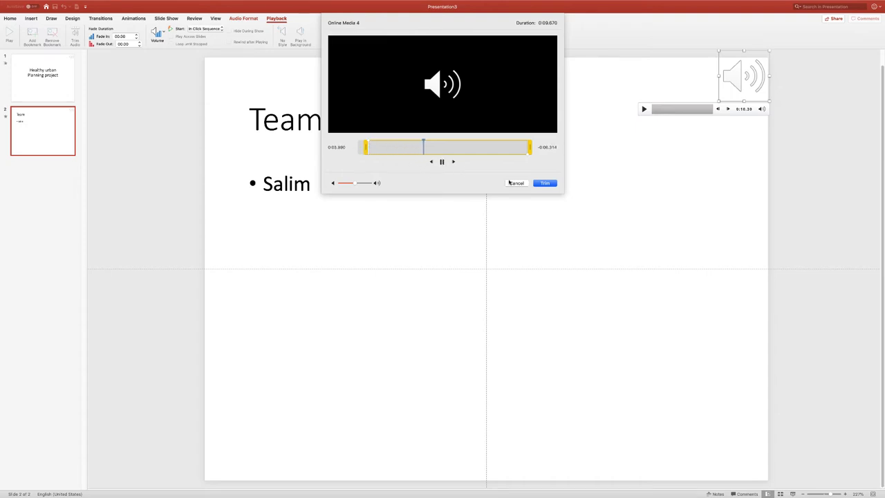
{"action": "left_click", "coordinate": [546, 184]}
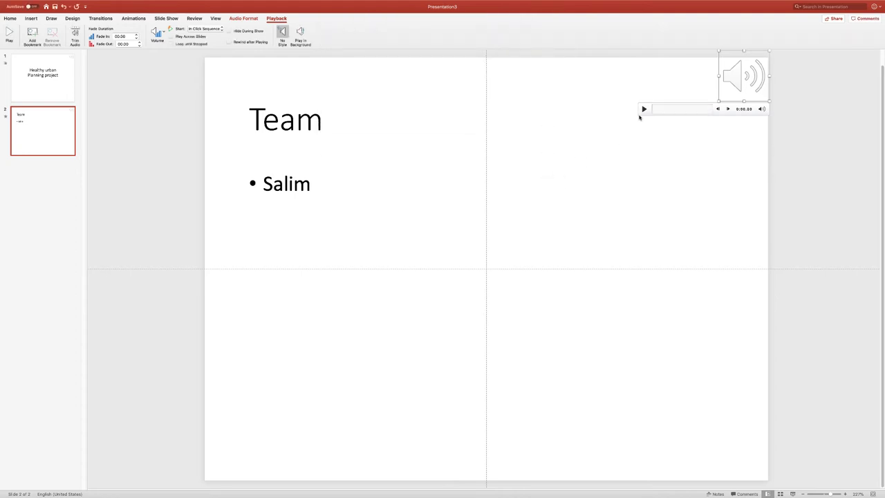
{"action": "left_click", "coordinate": [643, 109]}
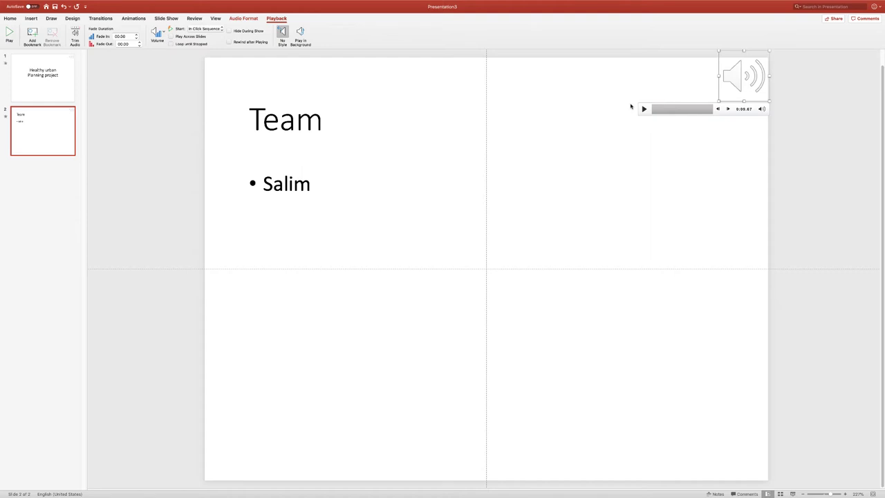
- Set the narration to start Automatically at Medium volume and test playback
{"action": "left_click", "coordinate": [210, 28]}
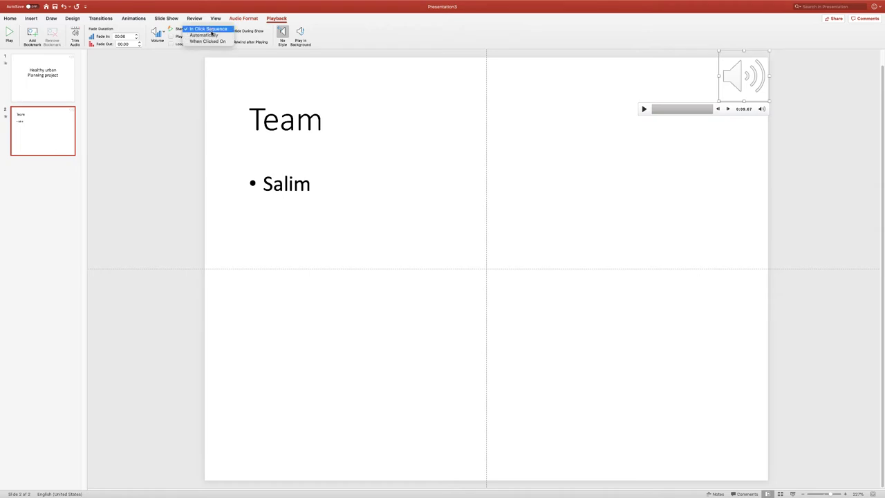
{"action": "left_click", "coordinate": [207, 34]}
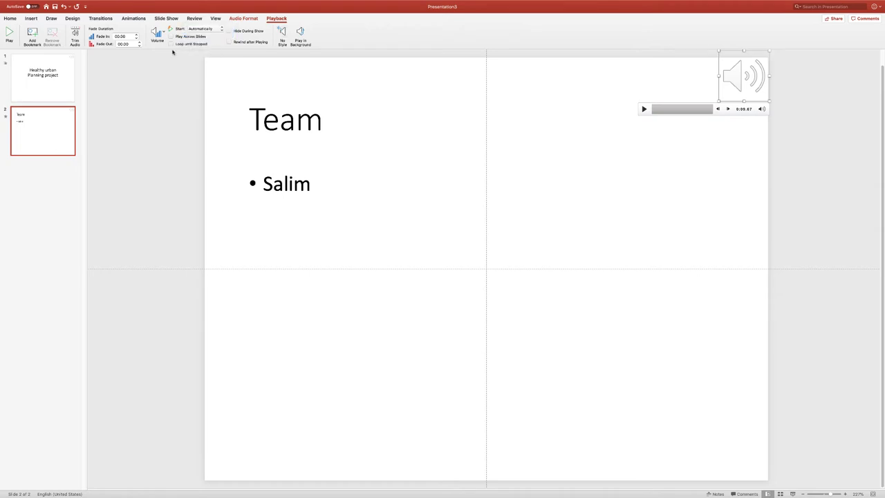
{"action": "left_click", "coordinate": [162, 36]}
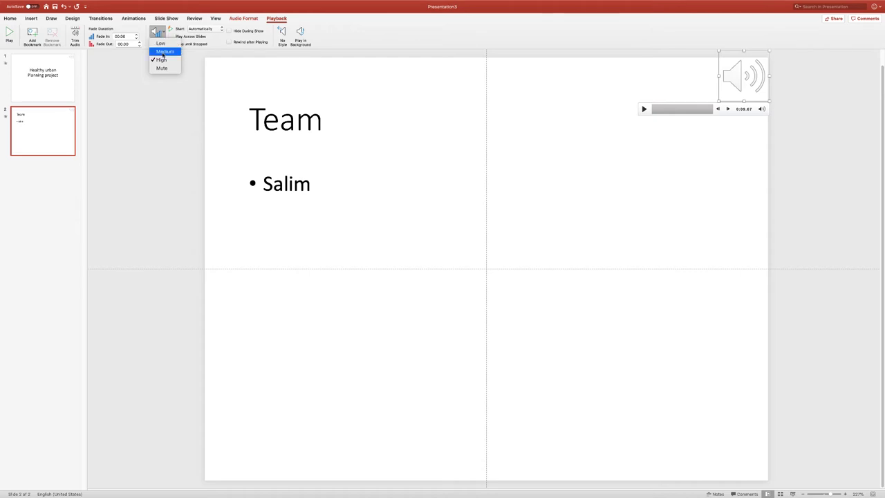
{"action": "left_click", "coordinate": [163, 53]}
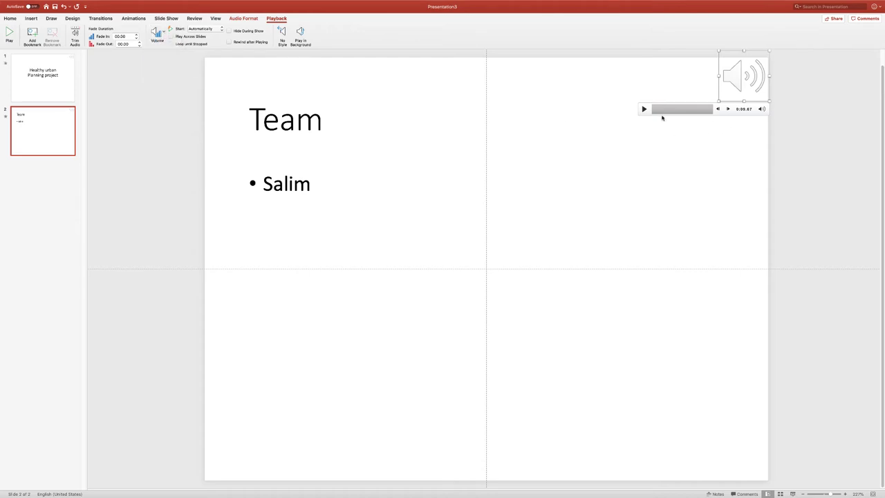
{"action": "left_click", "coordinate": [644, 109]}
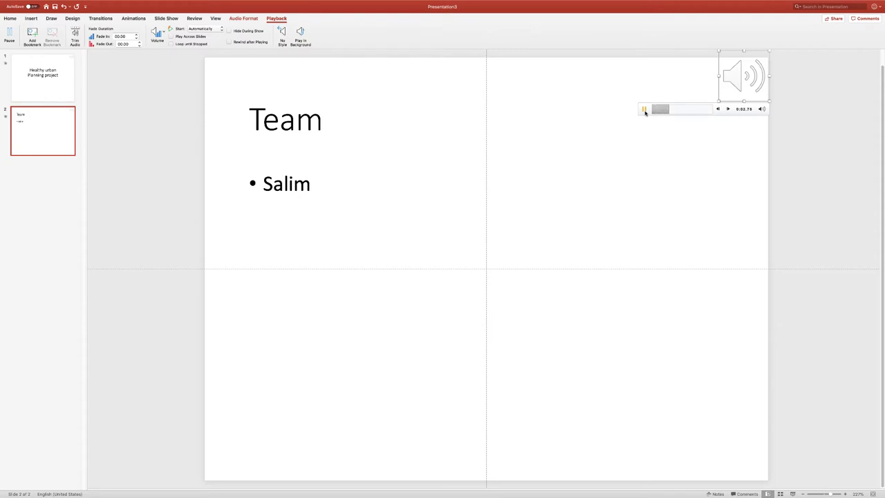
{"action": "left_click", "coordinate": [643, 109]}
- Try the narration at Low volume, pausing and resuming playback
{"action": "left_click", "coordinate": [156, 33]}
{"action": "left_click", "coordinate": [163, 46]}
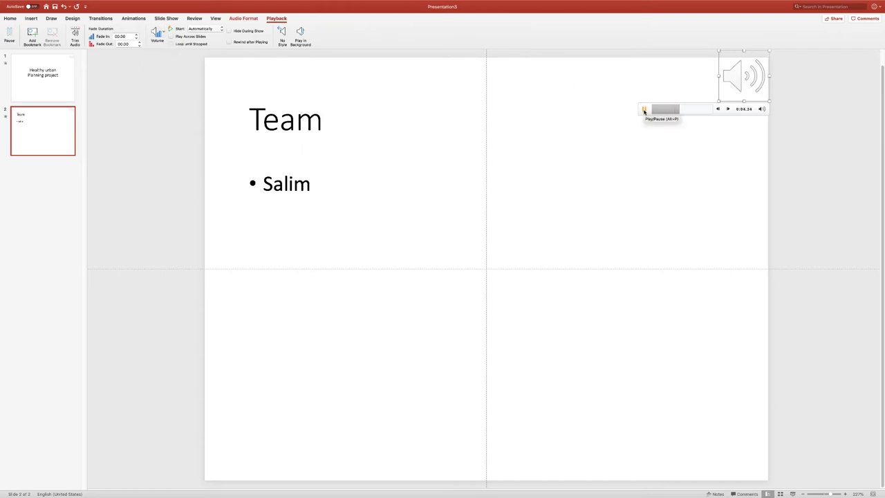
{"action": "left_click", "coordinate": [643, 111]}
{"action": "left_click", "coordinate": [643, 110]}
{"action": "left_click", "coordinate": [643, 111]}
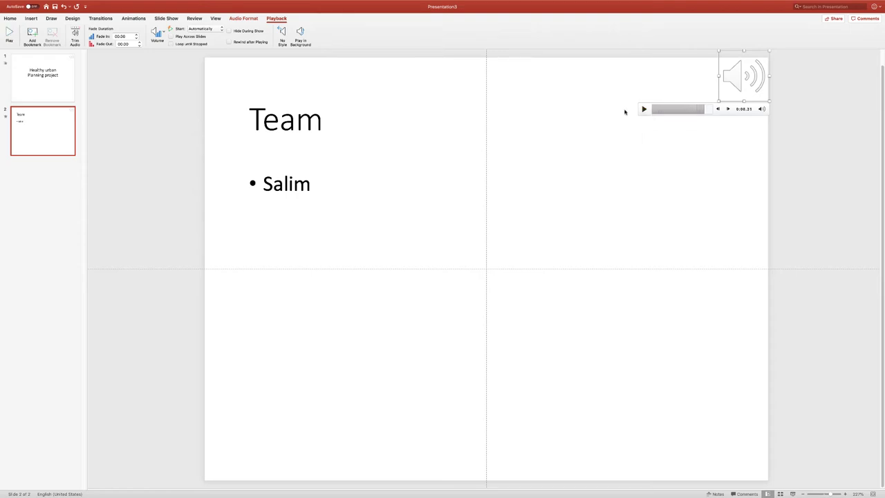
- Return the narration volume to Medium and replay it to confirm
{"action": "left_click", "coordinate": [165, 37]}
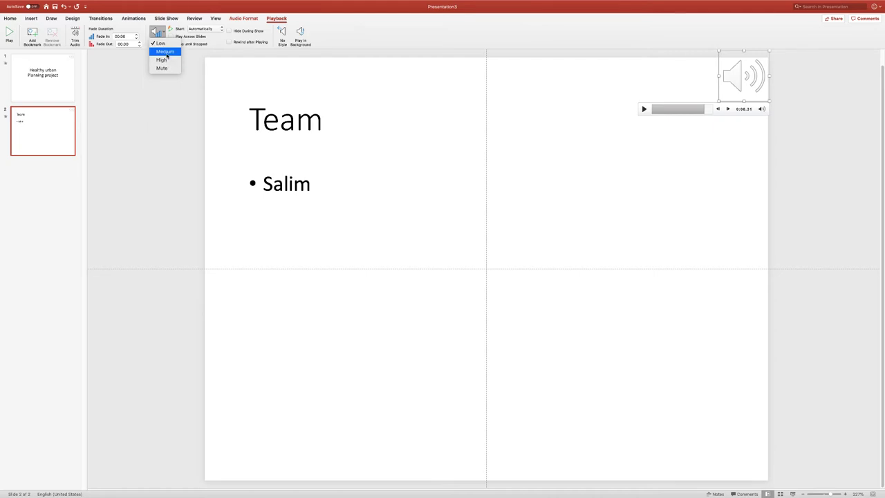
{"action": "left_click", "coordinate": [166, 61]}
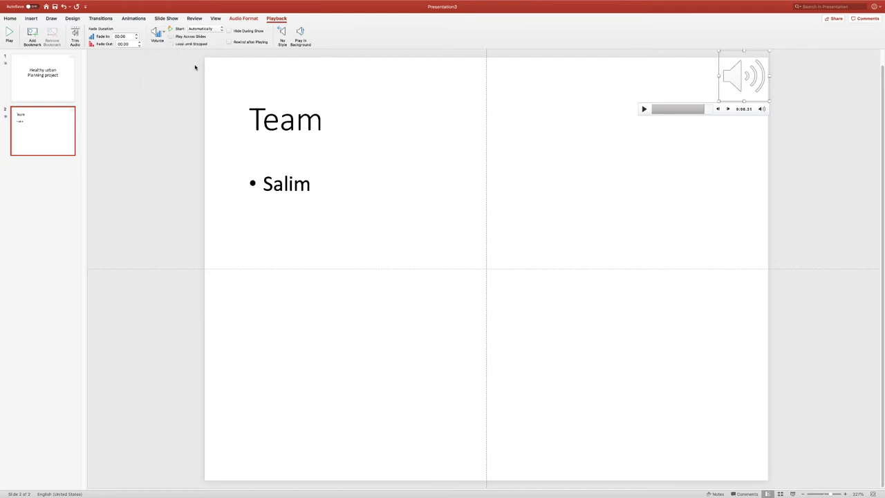
{"action": "left_click", "coordinate": [642, 110]}
{"action": "left_click", "coordinate": [643, 109]}
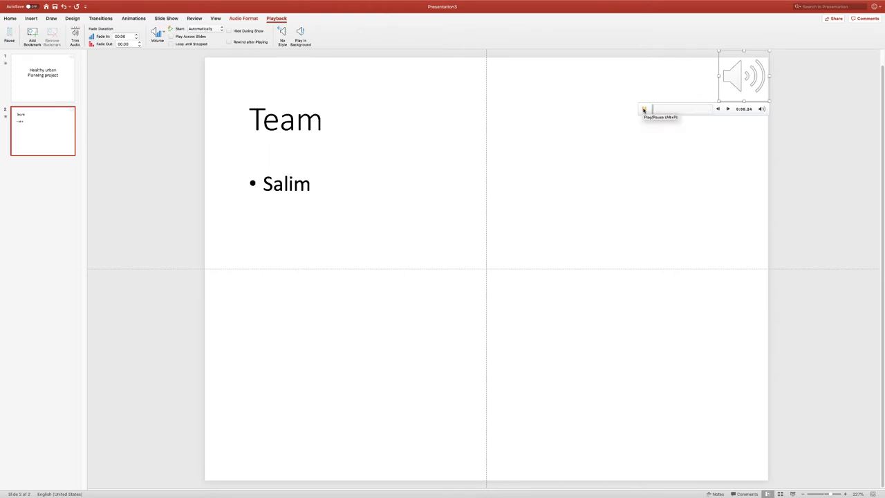
{"action": "left_click", "coordinate": [643, 110]}
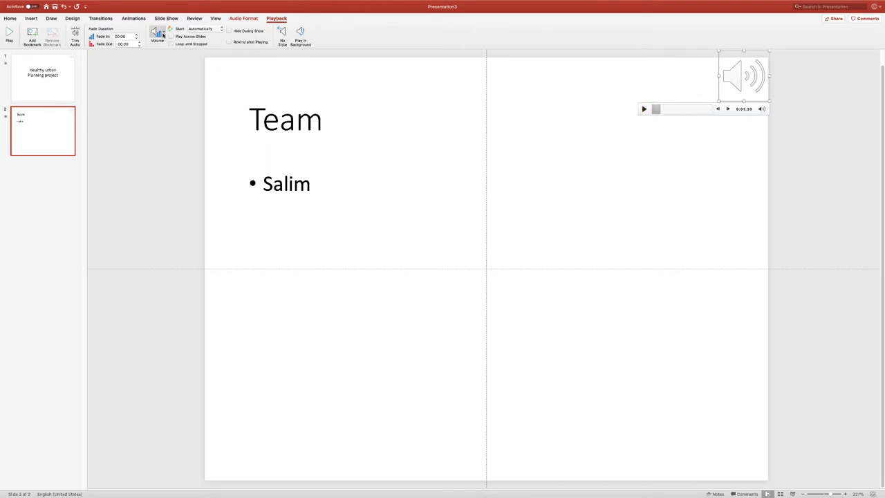
{"action": "left_click", "coordinate": [158, 33]}
{"action": "left_click", "coordinate": [296, 66]}
{"action": "left_click", "coordinate": [644, 110]}
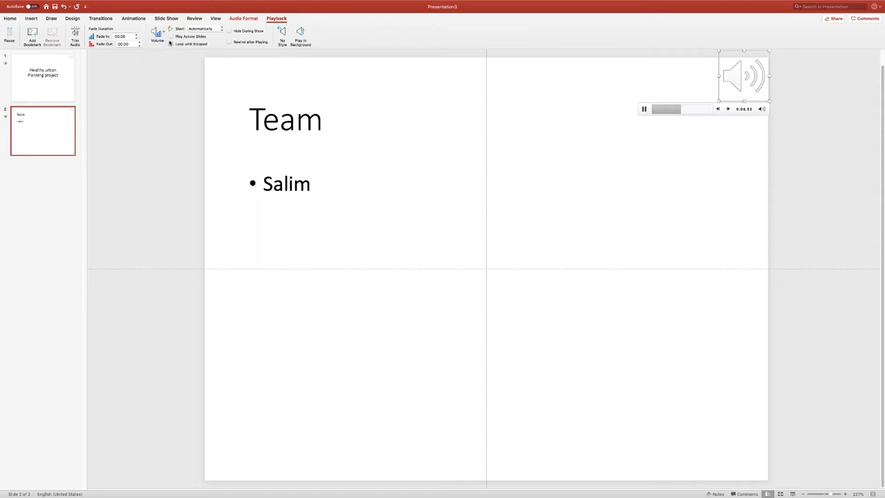
{"action": "left_click", "coordinate": [643, 110]}
{"action": "left_click", "coordinate": [158, 32]}
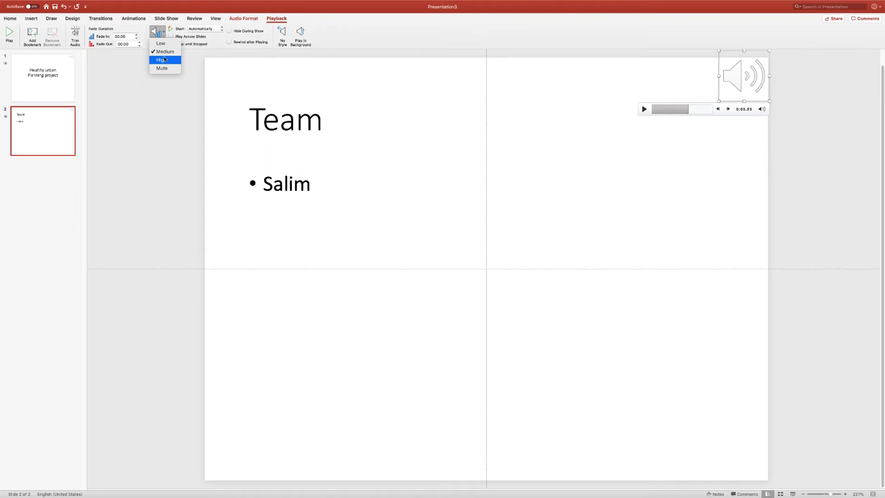
- Turn on Hide During Show for the narration, keeping Medium volume, then deselect it
{"action": "left_click", "coordinate": [164, 59]}
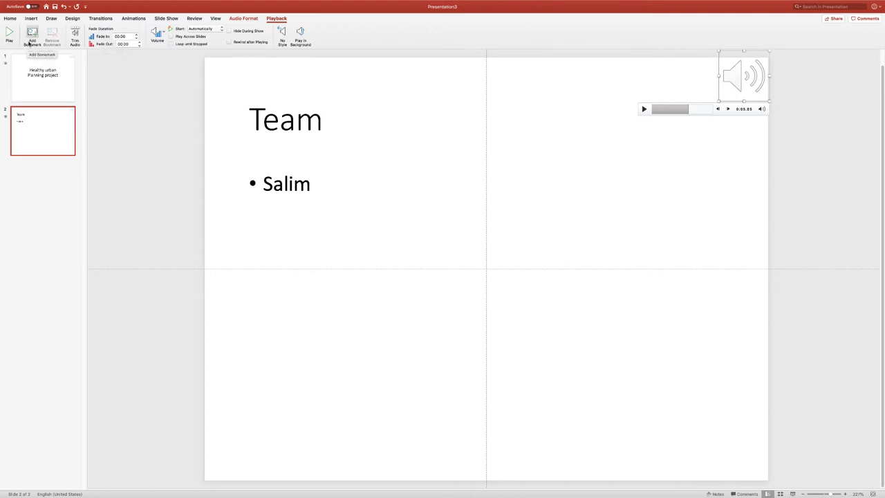
{"action": "left_click", "coordinate": [236, 32]}
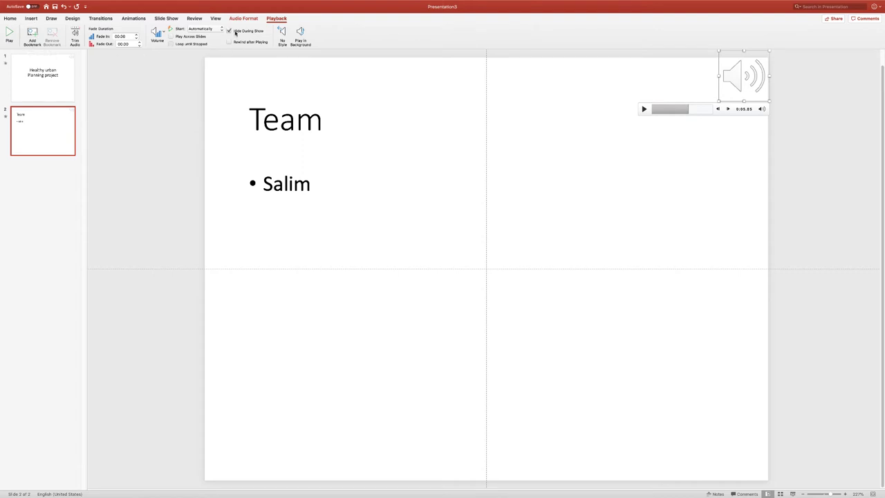
{"action": "left_click", "coordinate": [158, 32]}
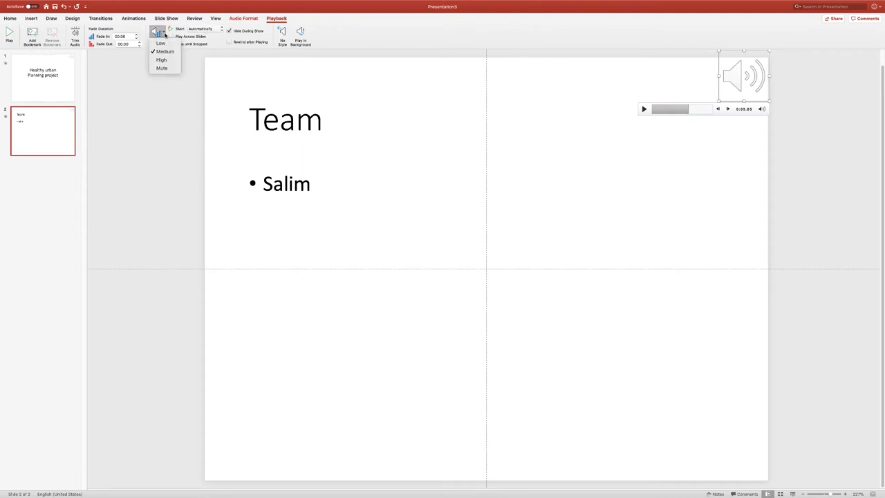
{"action": "left_click", "coordinate": [402, 133]}
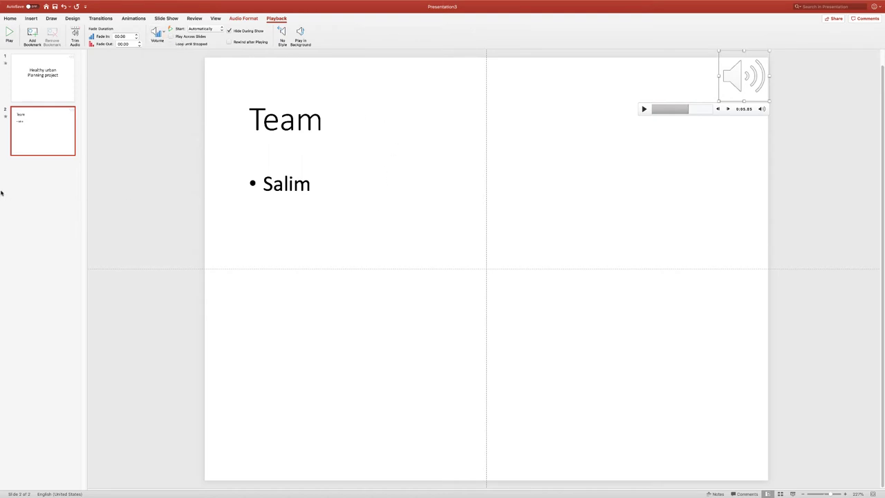
{"action": "left_click", "coordinate": [26, 182]}
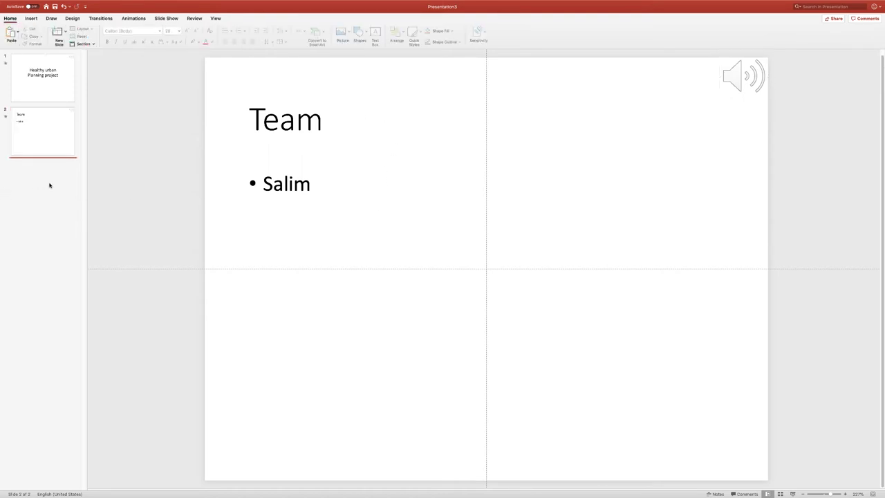
- Add a new Blank third slide, abandoning a Picture from File insert
{"action": "left_click", "coordinate": [64, 31]}
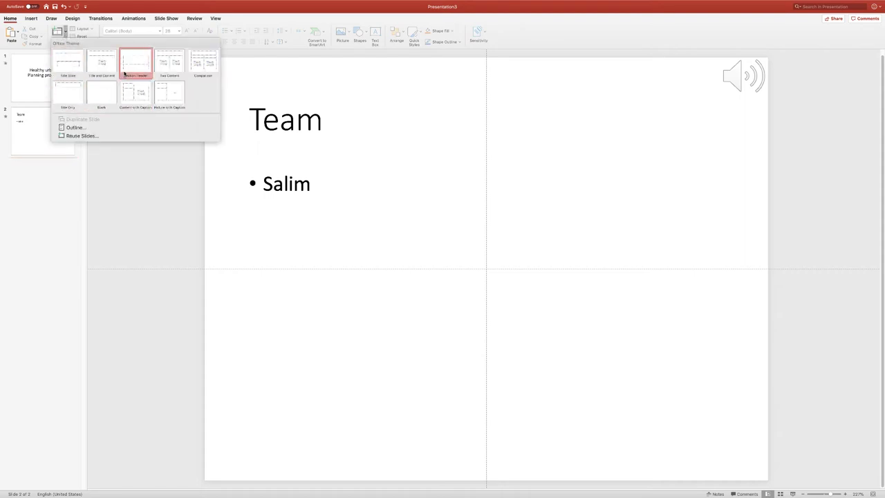
{"action": "left_click", "coordinate": [97, 95]}
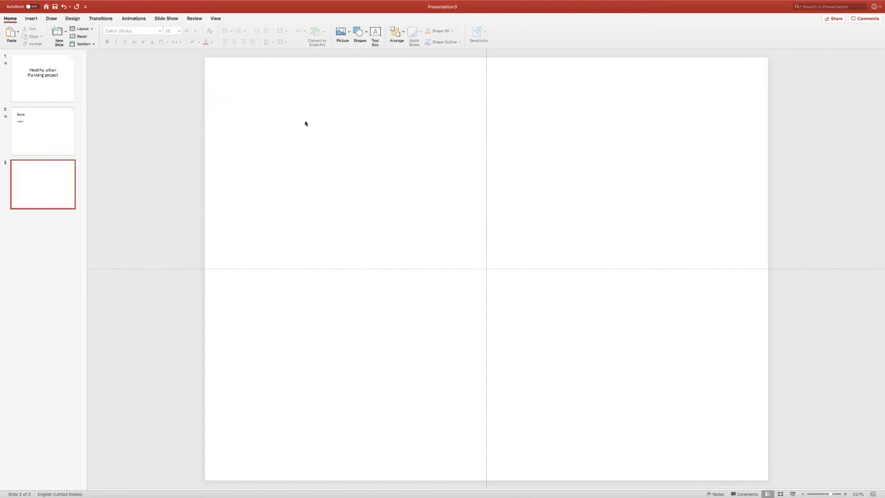
{"action": "left_click", "coordinate": [364, 36]}
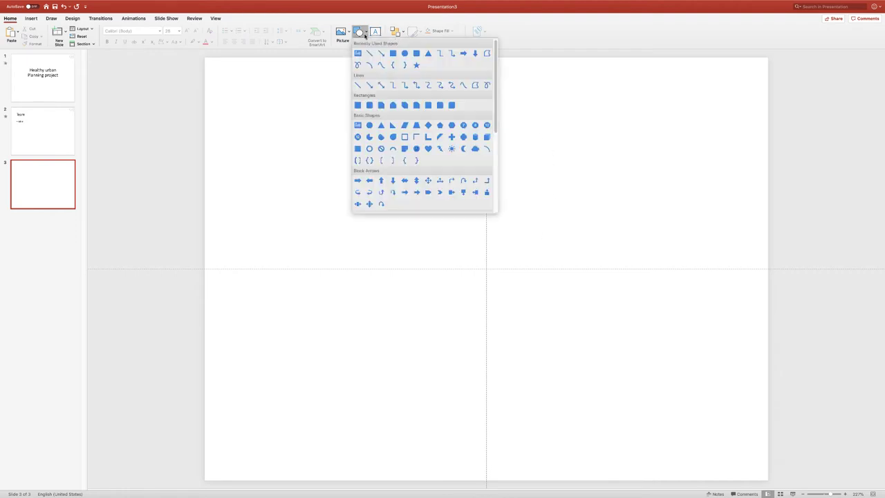
{"action": "left_click", "coordinate": [359, 33]}
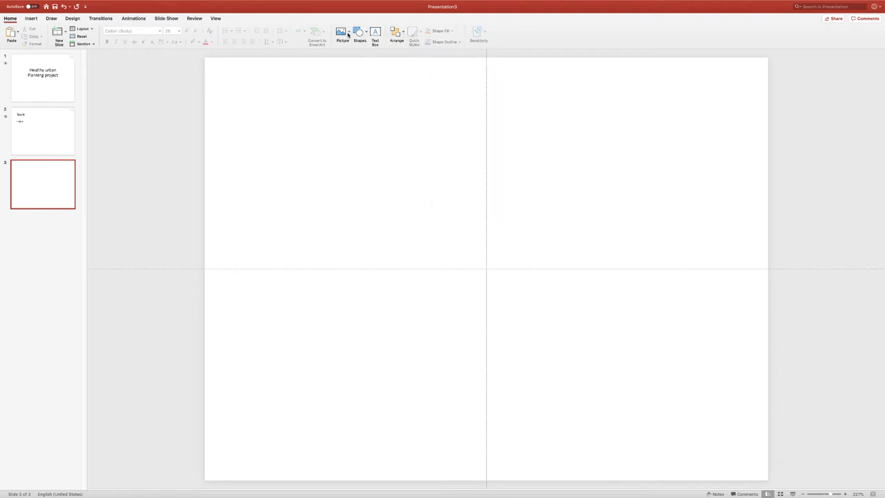
{"action": "left_click", "coordinate": [349, 34]}
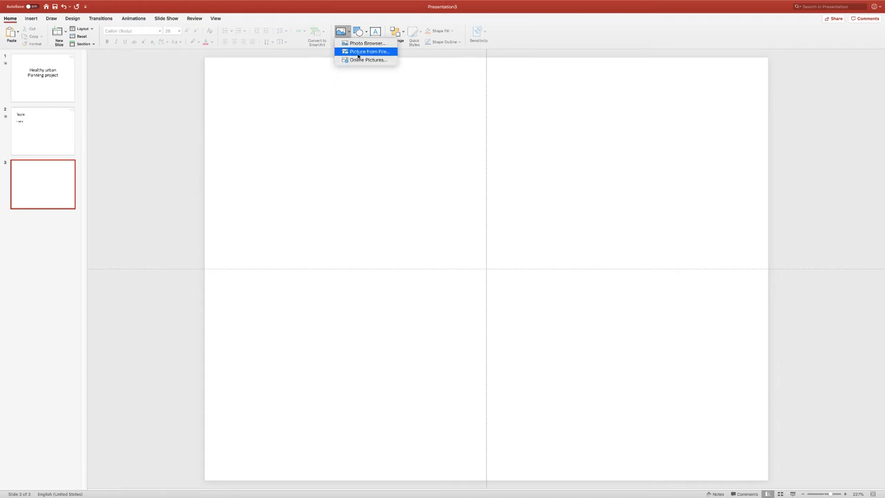
{"action": "left_click", "coordinate": [360, 52]}
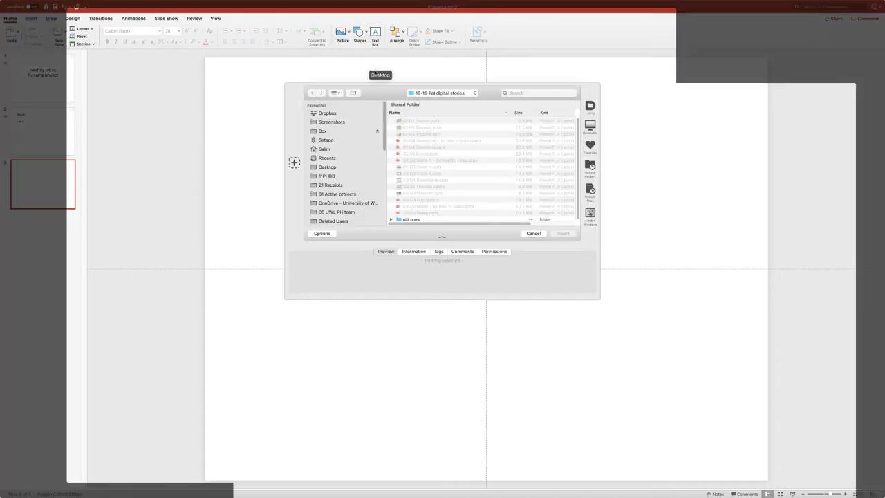
{"action": "left_click", "coordinate": [533, 233]}
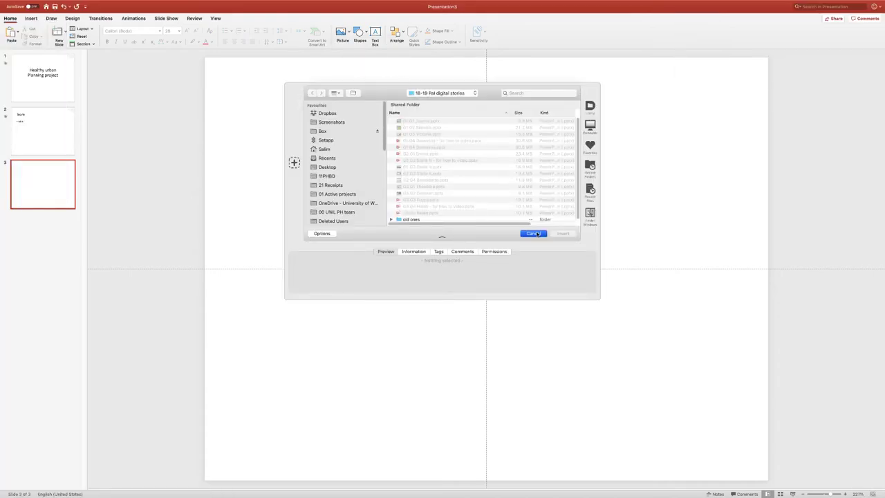
- Draw a blue Smiley Face shape and move it to the slide centre
{"action": "left_click", "coordinate": [358, 33]}
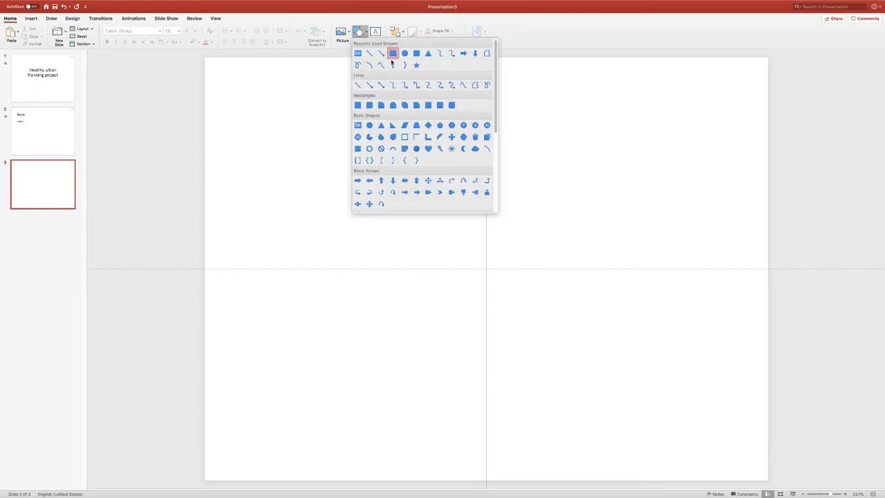
{"action": "scroll", "coordinate": [414, 126], "scroll_direction": "down", "scroll_amount": 3}
{"action": "left_click", "coordinate": [417, 103]}
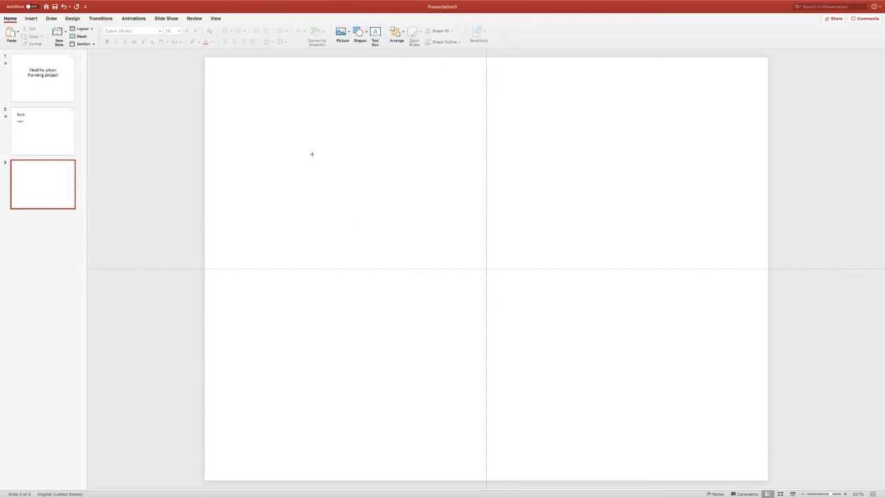
{"action": "mouse_move", "coordinate": [311, 153]}
{"action": "left_mouse_down"}
{"action": "mouse_move", "coordinate": [402, 233]}
{"action": "mouse_move", "coordinate": [426, 311]}
{"action": "mouse_move", "coordinate": [457, 313]}
{"action": "left_mouse_up"}
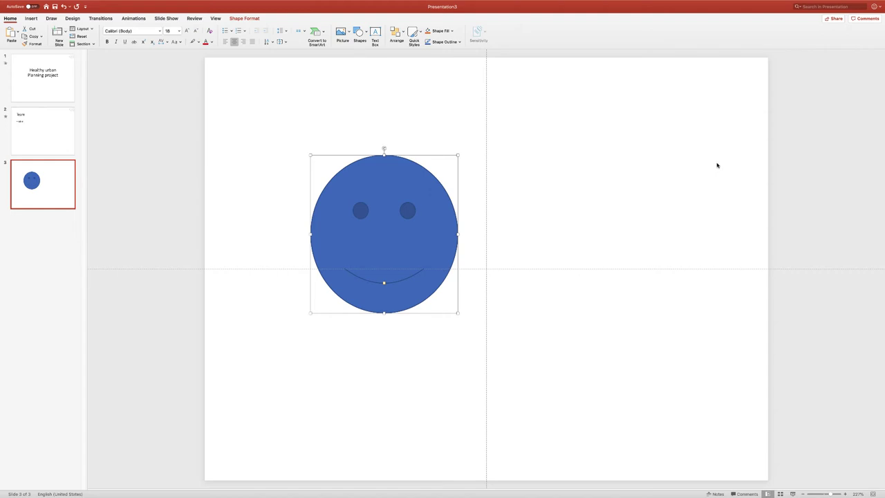
{"action": "left_click_drag", "start_coordinate": [428, 214], "coordinate": [529, 250]}
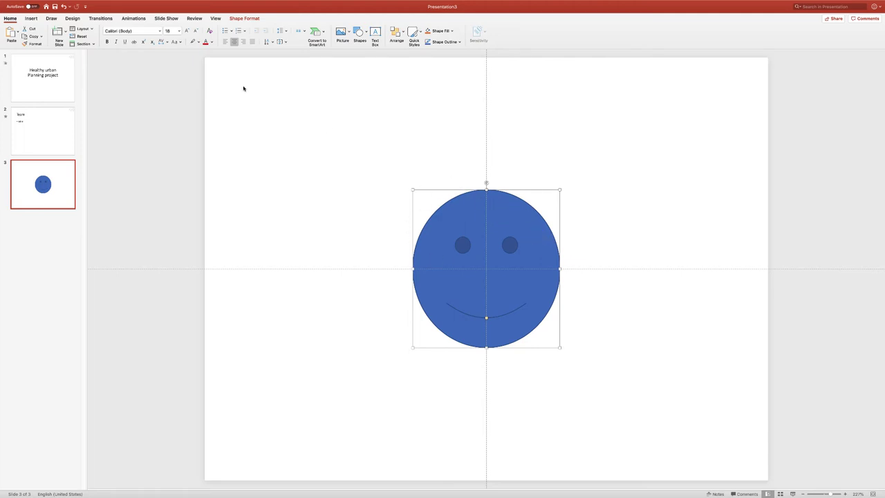
- Give the smiley a Fly In entrance effect that starts After Previous
{"action": "left_click", "coordinate": [144, 20]}
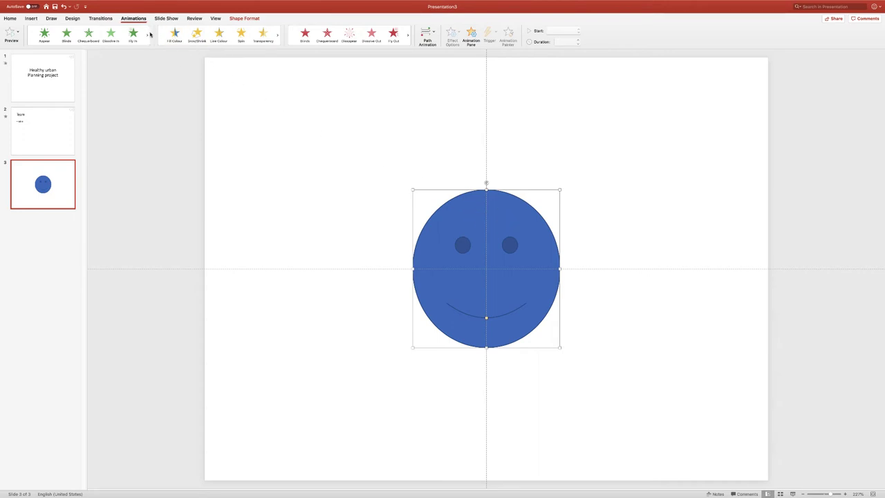
{"action": "left_click", "coordinate": [94, 35]}
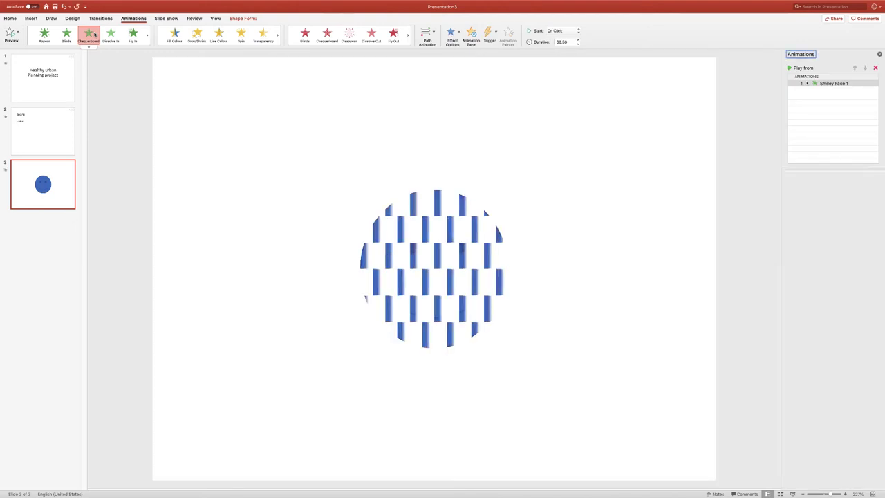
{"action": "left_click", "coordinate": [61, 38]}
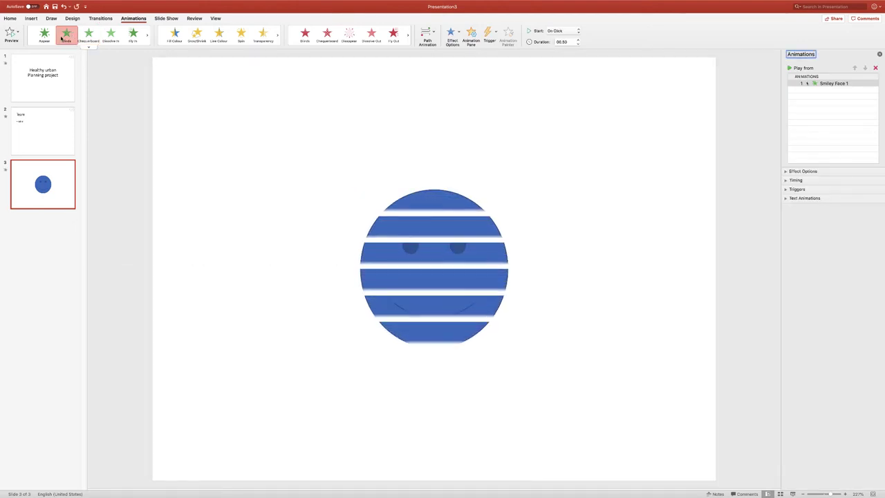
{"action": "left_click", "coordinate": [43, 34]}
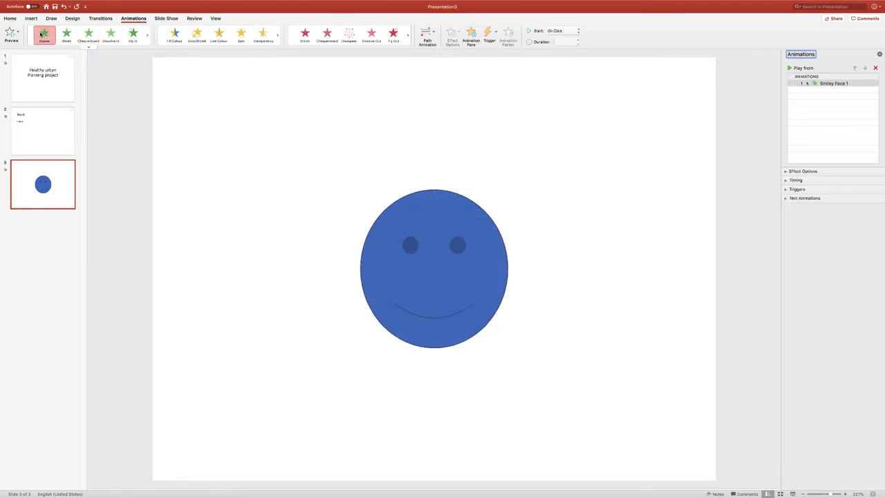
{"action": "left_click", "coordinate": [131, 34]}
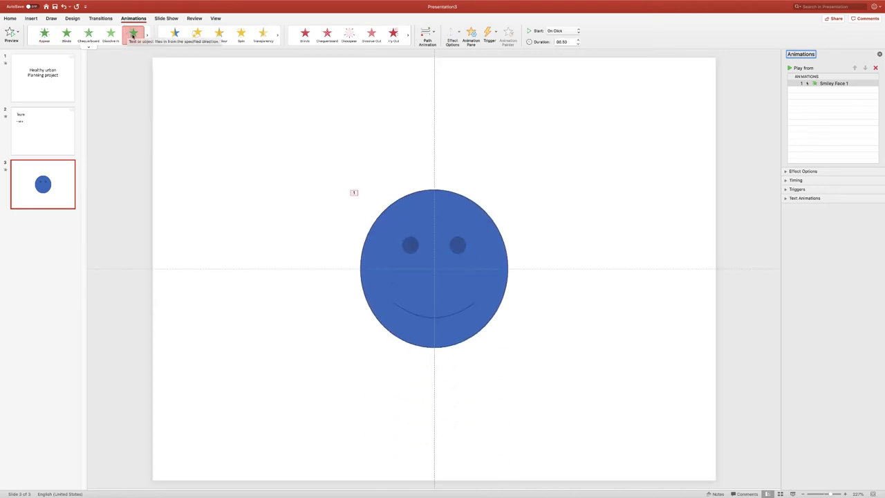
{"action": "left_click", "coordinate": [560, 31]}
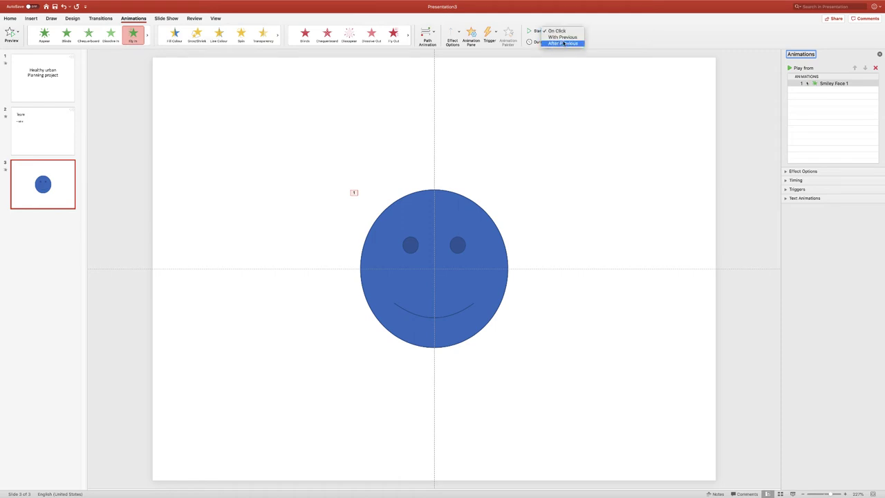
{"action": "left_click", "coordinate": [564, 44]}
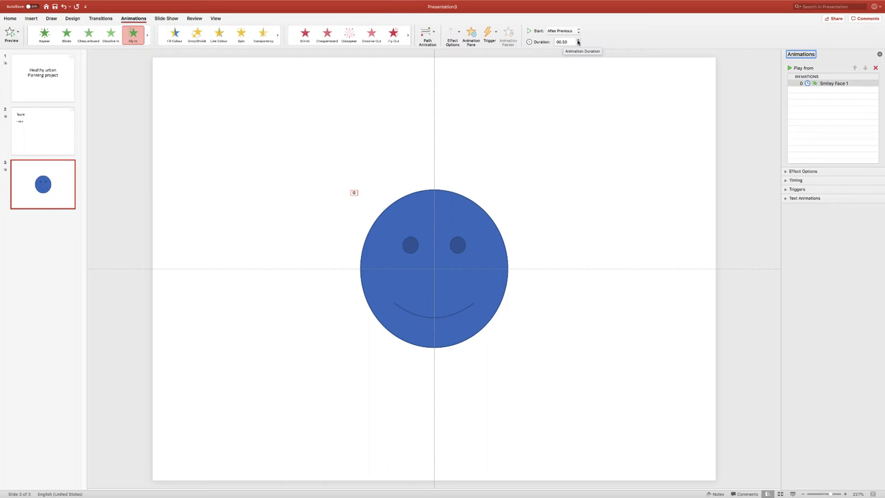
- Set the smiley's Fly In duration to 02.00 seconds
{"action": "left_click", "coordinate": [578, 41]}
{"action": "left_click", "coordinate": [578, 41]}
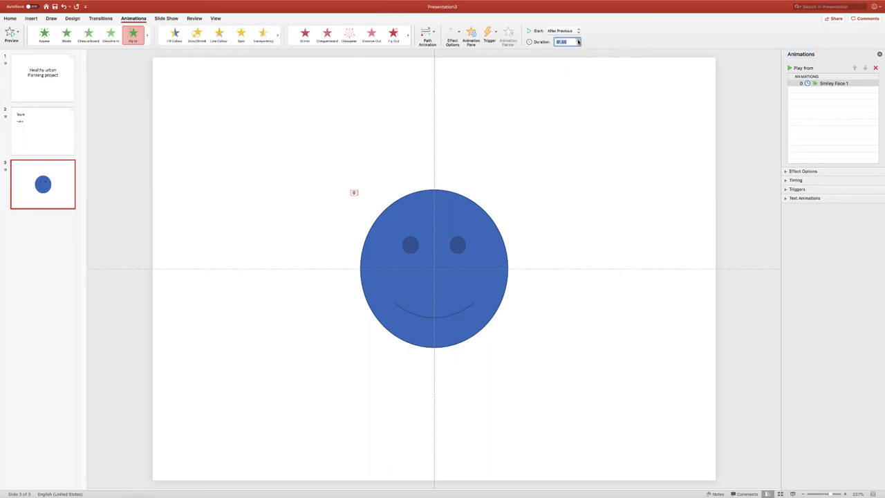
{"action": "left_click", "coordinate": [577, 39]}
{"action": "left_click", "coordinate": [578, 39]}
{"action": "left_click", "coordinate": [578, 39]}
{"action": "left_click", "coordinate": [578, 40]}
{"action": "left_click", "coordinate": [135, 40]}
{"action": "type", "text": "1"}
{"action": "left_click", "coordinate": [286, 132]}
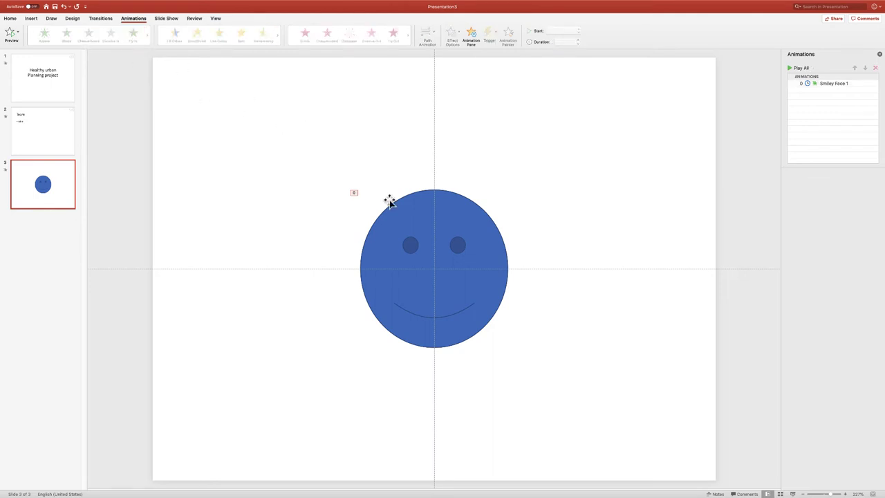
- Delete the duplicate Smiley Face 1 fly-in, leaving one 02.00-second entrance effect
{"action": "left_click", "coordinate": [465, 256]}
{"action": "left_click", "coordinate": [133, 36]}
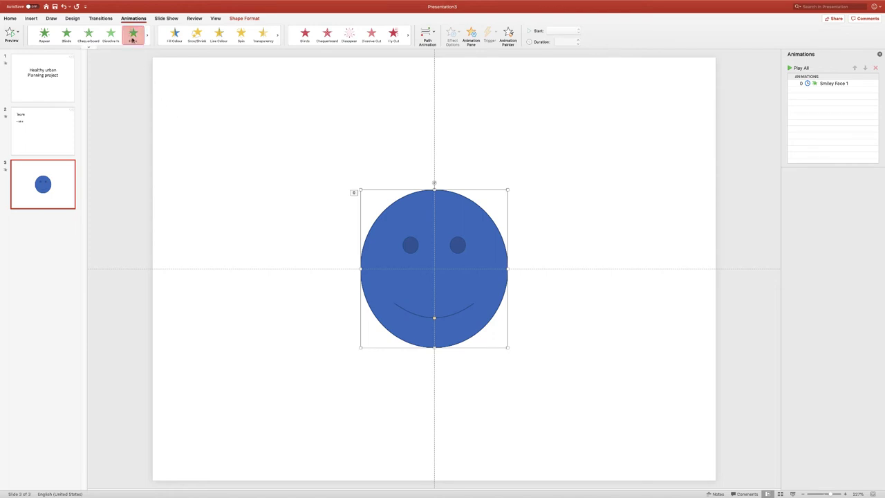
{"action": "left_click", "coordinate": [133, 36]}
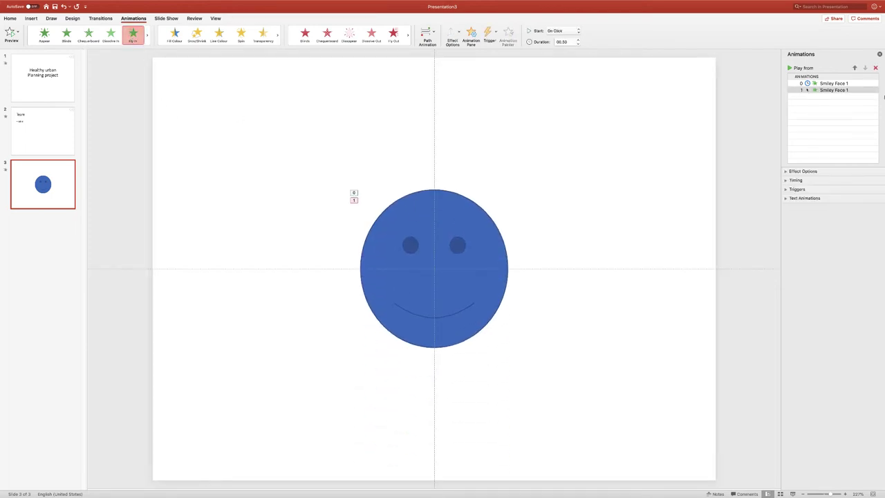
{"action": "left_click", "coordinate": [828, 84]}
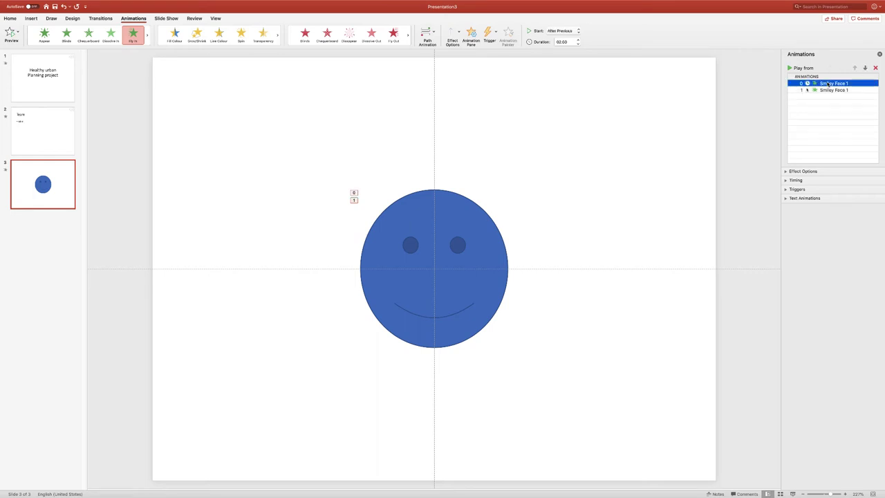
{"action": "left_click", "coordinate": [827, 90]}
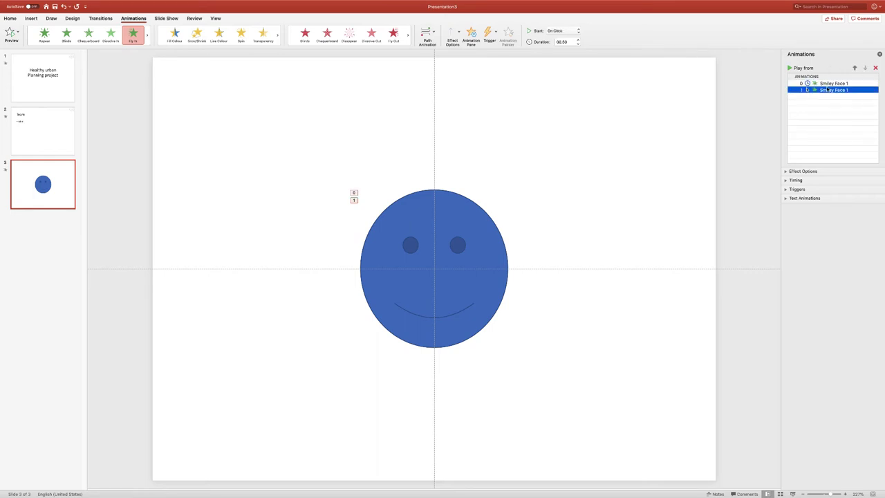
{"action": "key", "text": "Delete"}
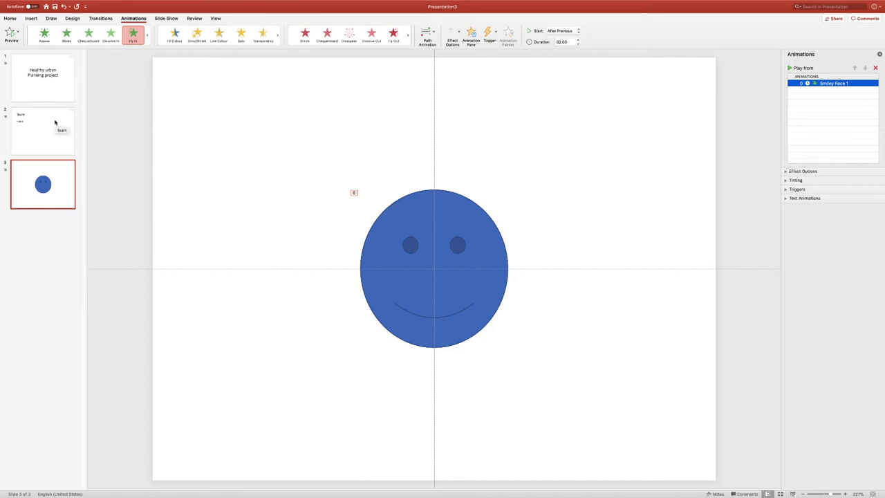
- Run the slide show from slide 1, advancing through the Team slide to the smiley slide
{"action": "left_click", "coordinate": [56, 96]}
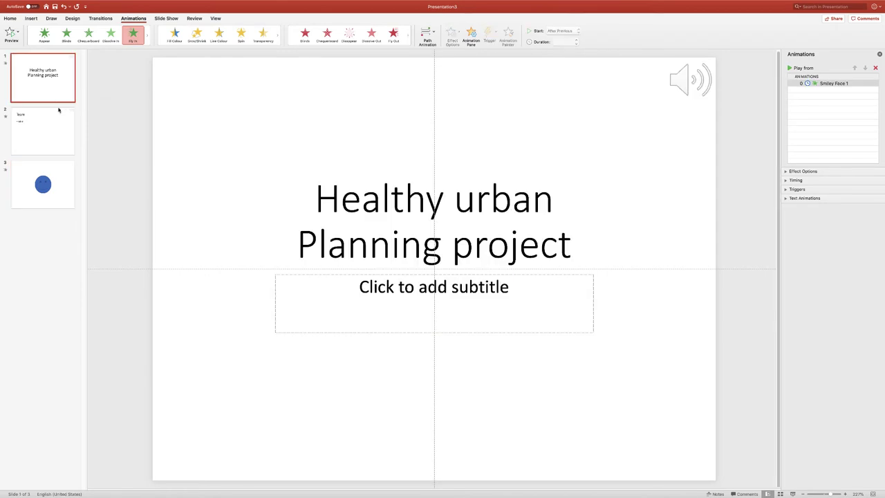
{"action": "left_click", "coordinate": [99, 19]}
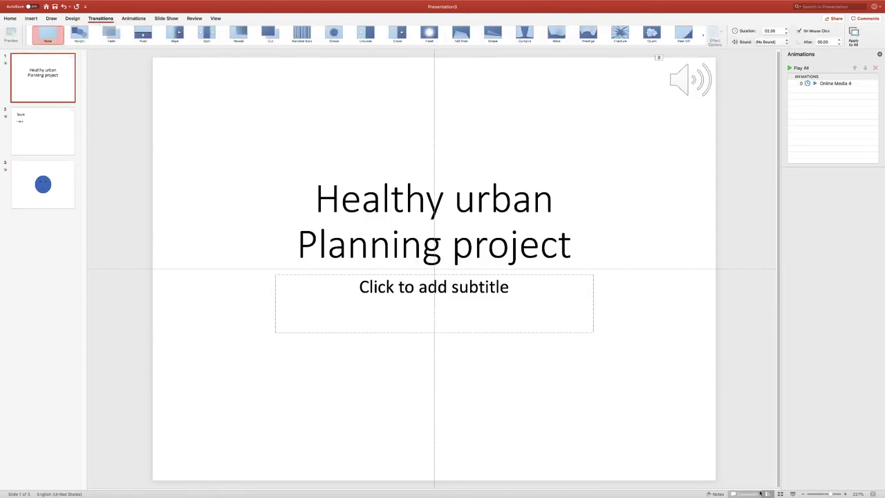
{"action": "left_click", "coordinate": [793, 494]}
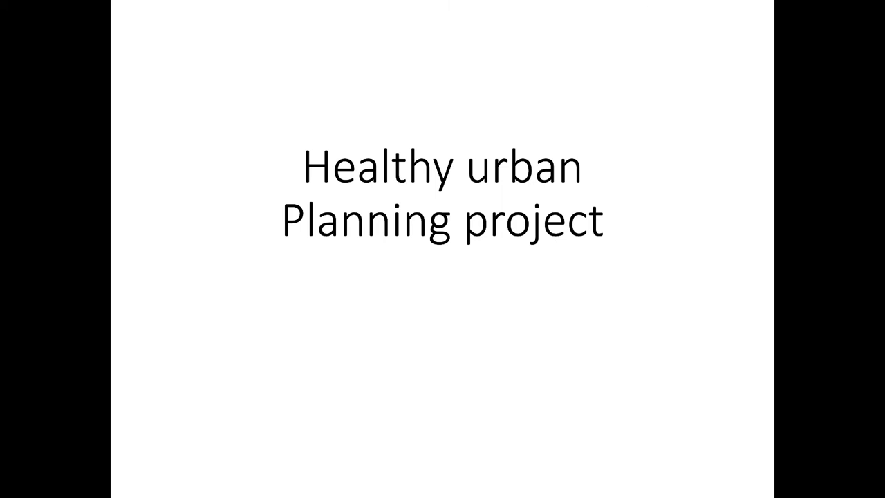
{"action": "key", "text": "Right"}
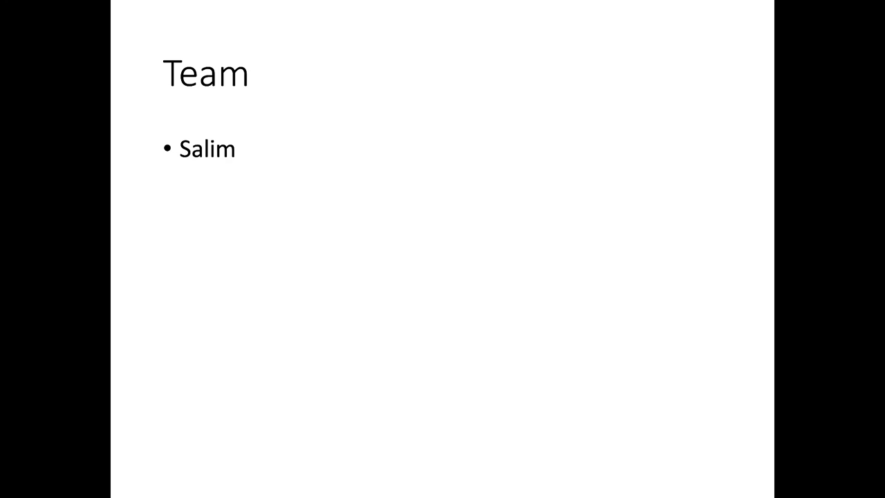
{"action": "key", "text": "Right"}
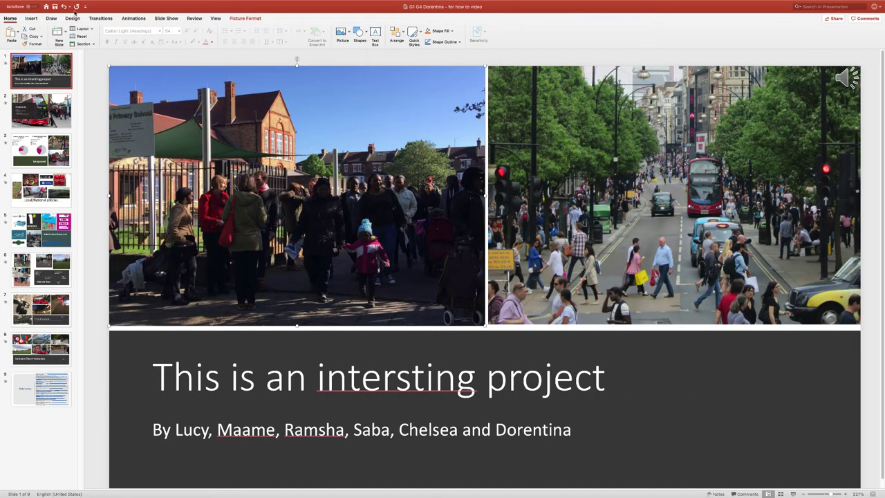
- Exit full screen and restore Presentation3 from the Dock, showing slide 3's smiley face
{"action": "mouse_move", "coordinate": [69, 3]}
{"action": "mouse_move", "coordinate": [1, 2]}
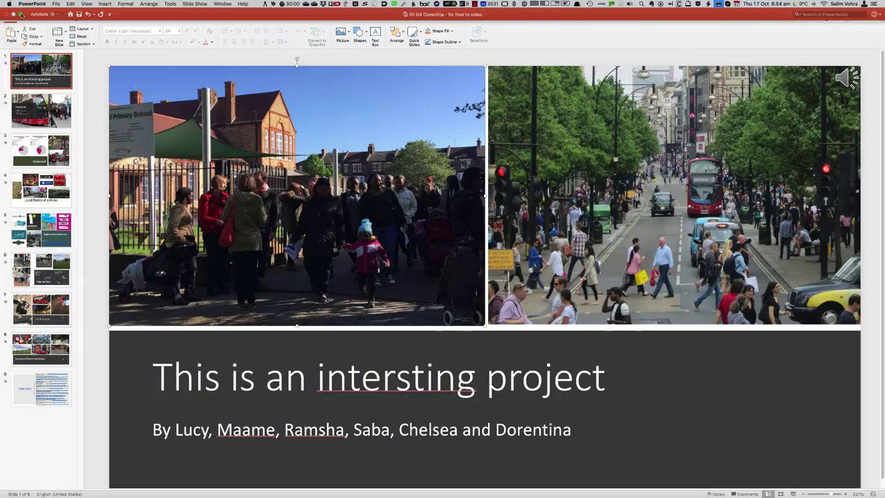
{"action": "left_click", "coordinate": [21, 14]}
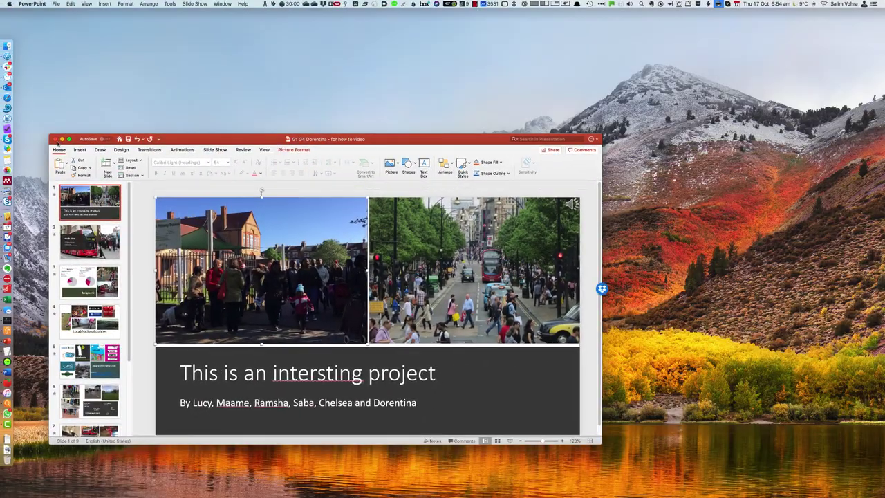
{"action": "left_click", "coordinate": [61, 139]}
{"action": "right_click", "coordinate": [11, 339]}
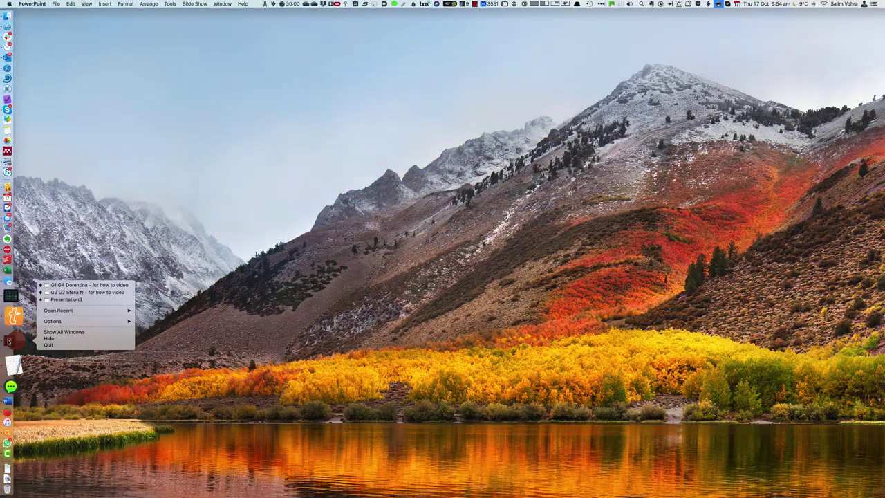
{"action": "left_click", "coordinate": [95, 299]}
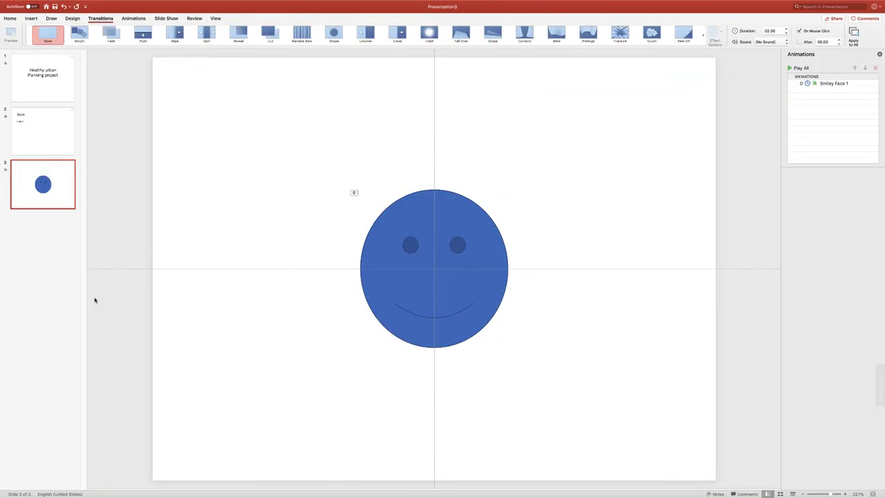
- After trying Fade and Push, give the title slide a Wipe transition with 2.00 duration
{"action": "left_click", "coordinate": [65, 83]}
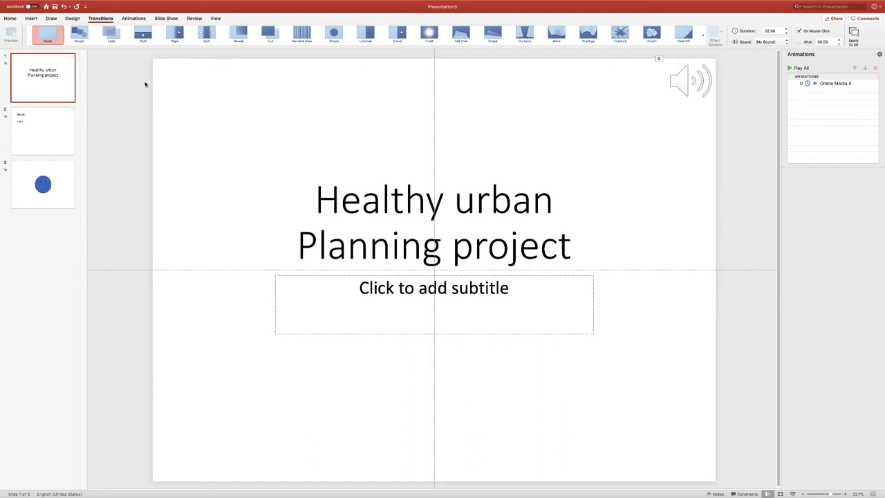
{"action": "left_click", "coordinate": [111, 35]}
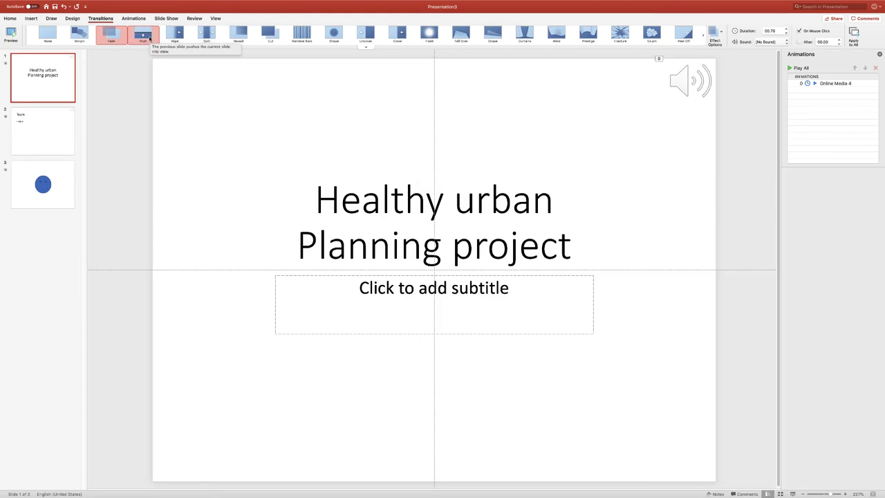
{"action": "left_click", "coordinate": [148, 37]}
{"action": "left_click", "coordinate": [172, 36]}
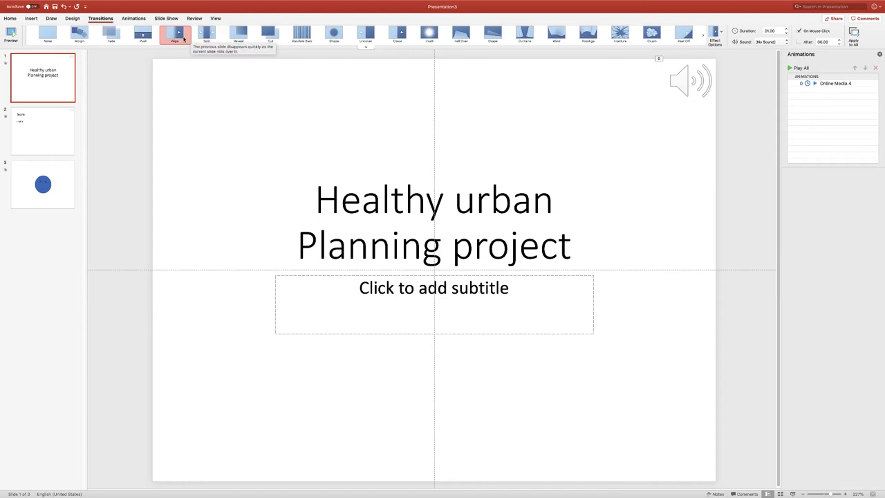
{"action": "left_click", "coordinate": [766, 32]}
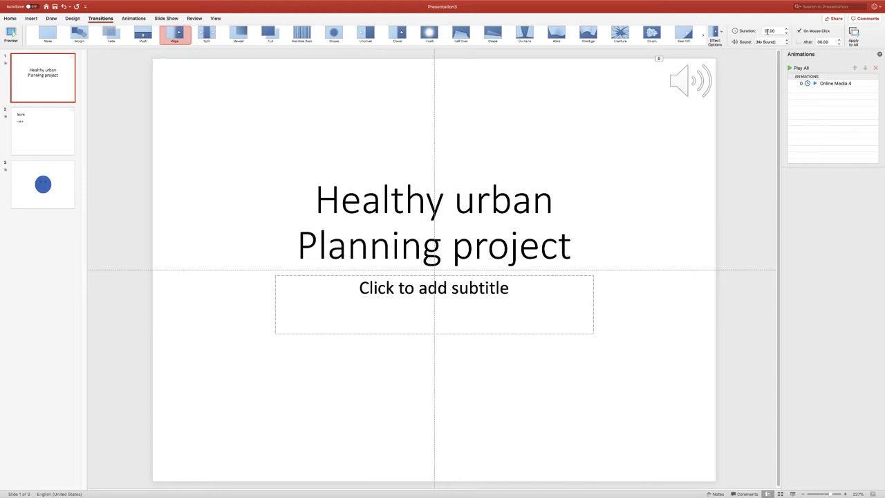
{"action": "type", "text": "2.00"}
{"action": "key", "text": "Return"}
- Try the Bomb and Breeze transition sounds, then set the sound to No Sound
{"action": "left_click", "coordinate": [765, 42]}
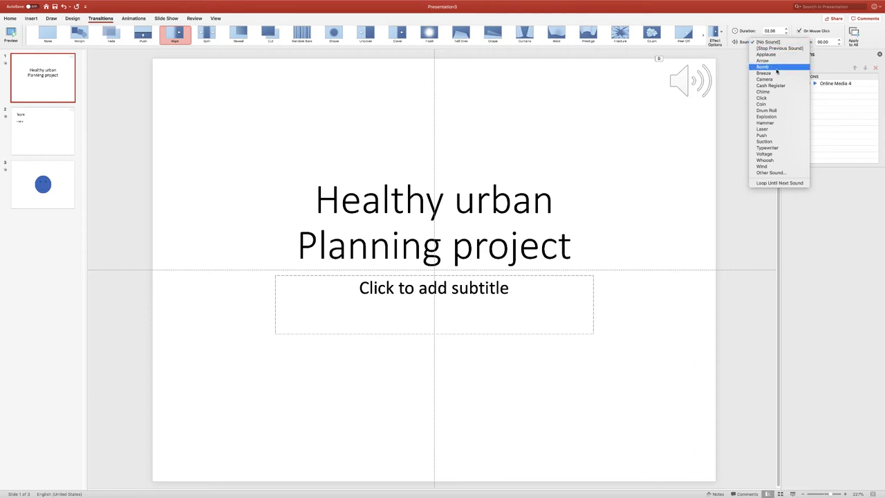
{"action": "left_click", "coordinate": [775, 69]}
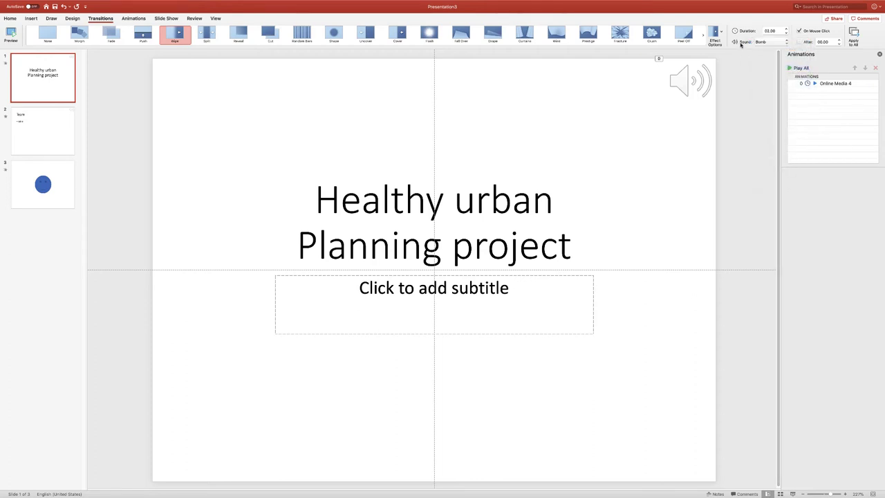
{"action": "left_click", "coordinate": [766, 42]}
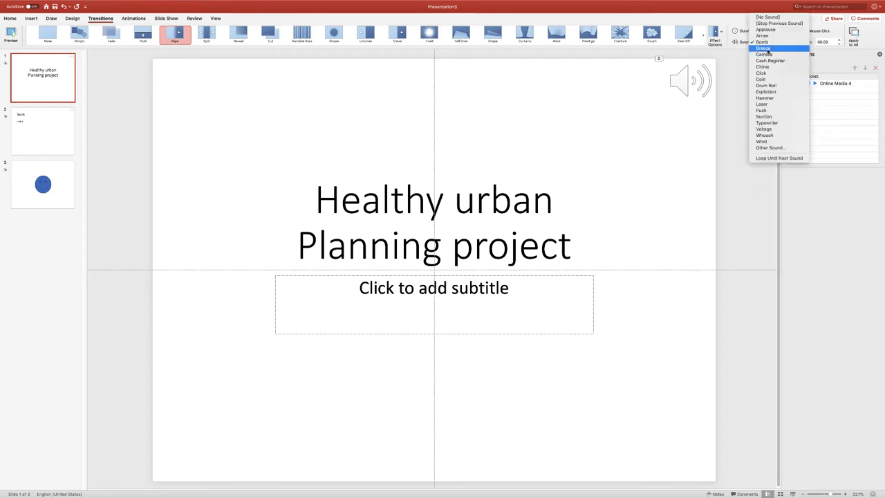
{"action": "left_click", "coordinate": [767, 50]}
{"action": "left_click", "coordinate": [766, 42]}
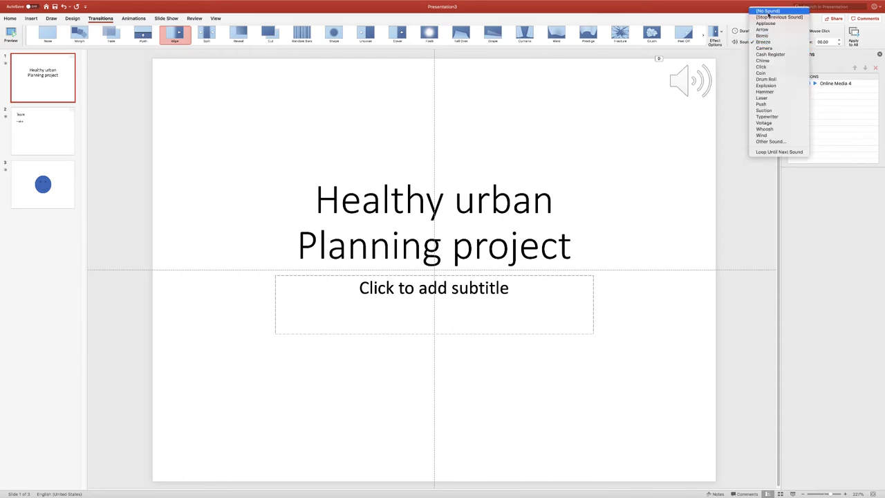
{"action": "left_click", "coordinate": [768, 11]}
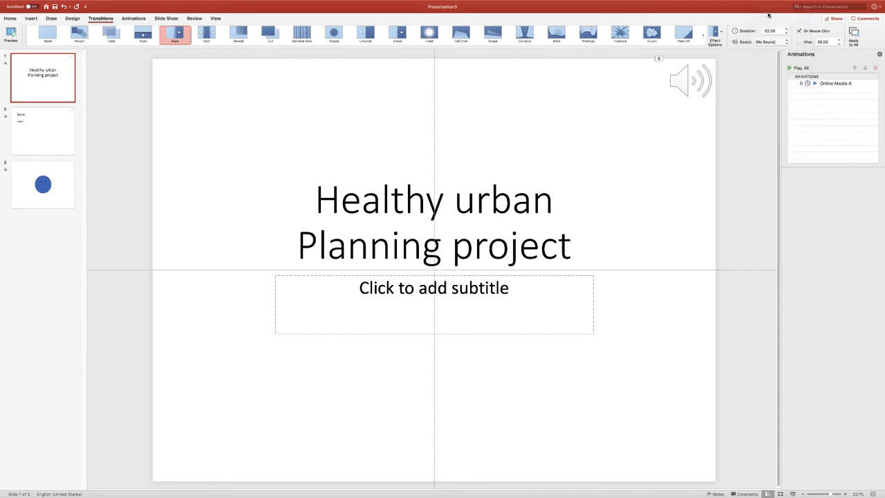
- Set advance to After instead of On Mouse Click, choose Fade, and apply it to all slides
{"action": "left_click", "coordinate": [812, 31]}
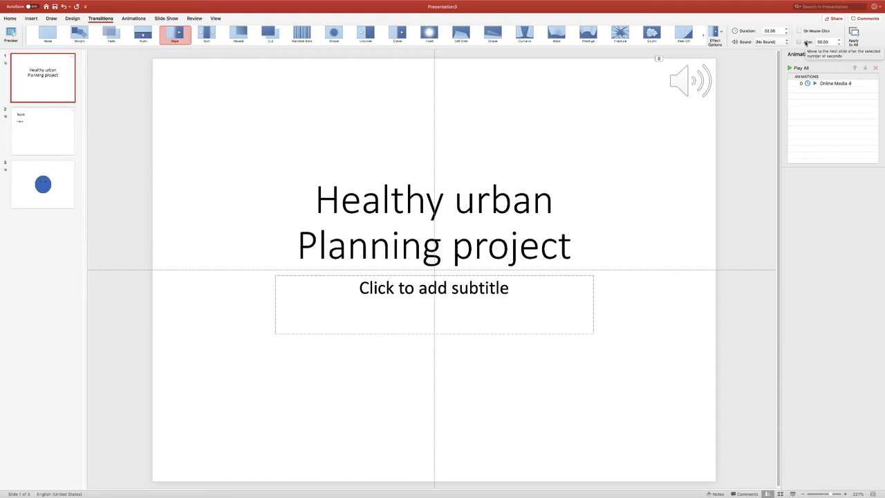
{"action": "left_click", "coordinate": [806, 43]}
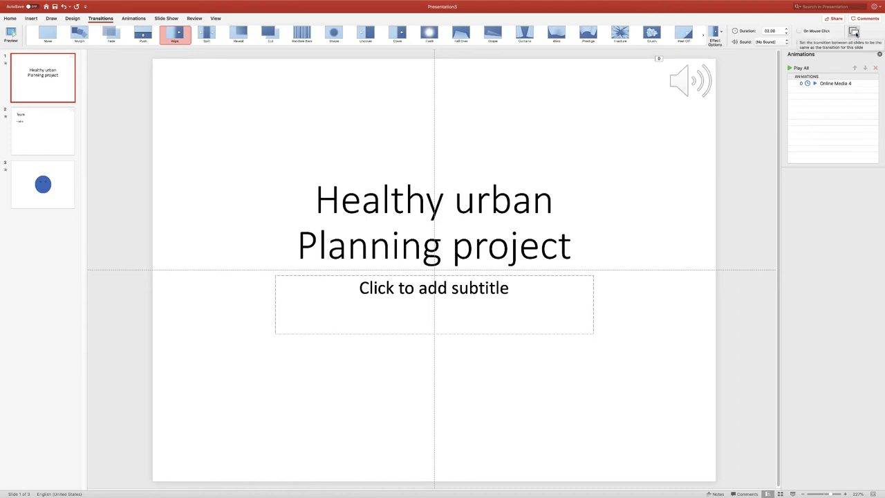
{"action": "left_click", "coordinate": [110, 37]}
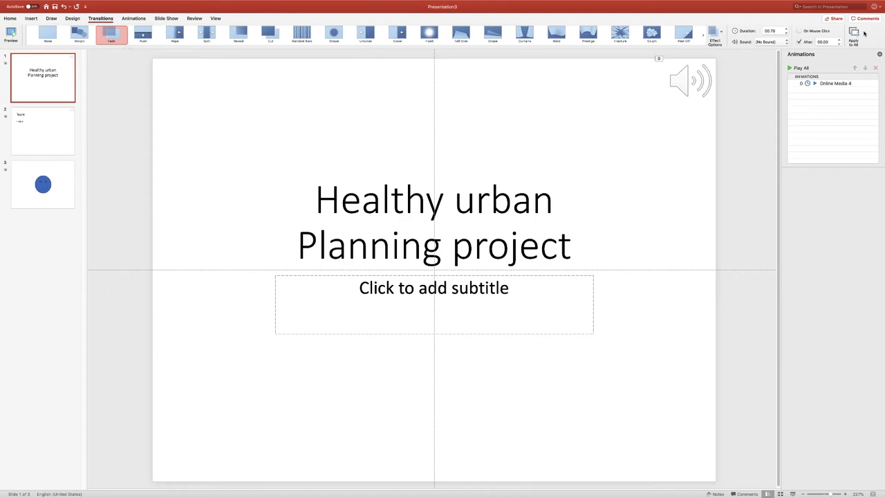
{"action": "left_click", "coordinate": [857, 33]}
{"action": "left_click", "coordinate": [60, 128]}
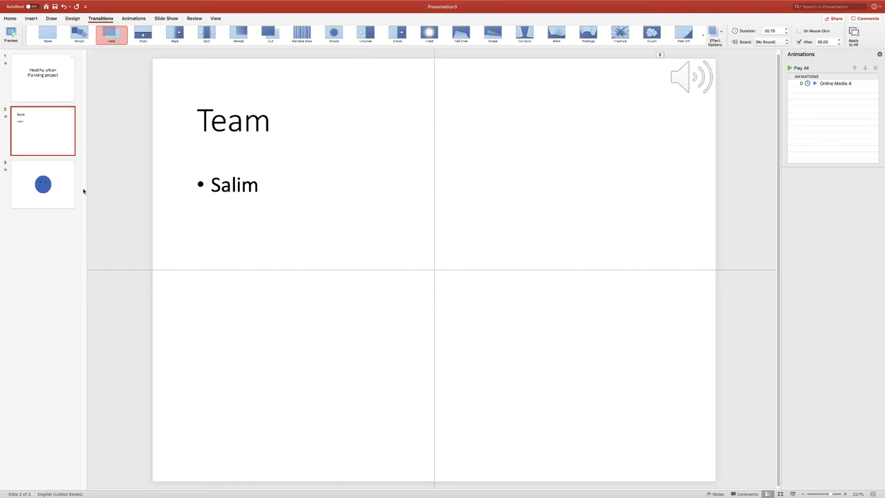
- Play slide 3 as a slide show through its smiley fly-in, then reselect the title slide
{"action": "left_click", "coordinate": [46, 195]}
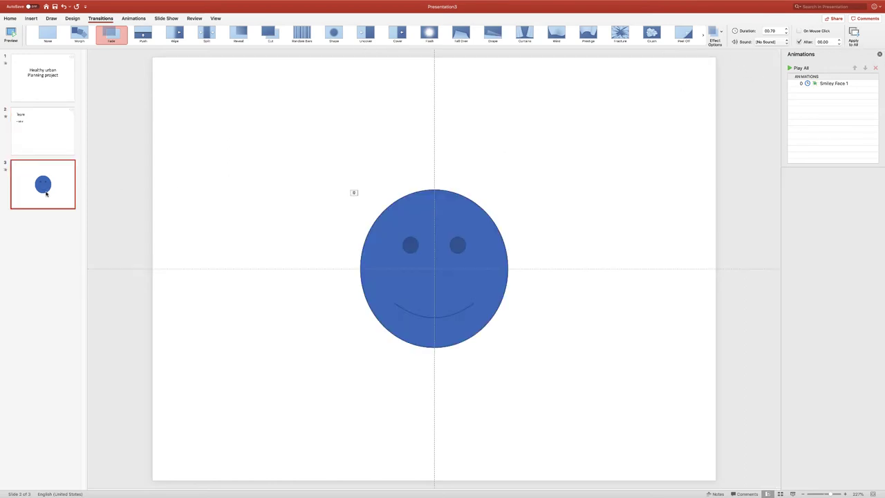
{"action": "left_click", "coordinate": [792, 494]}
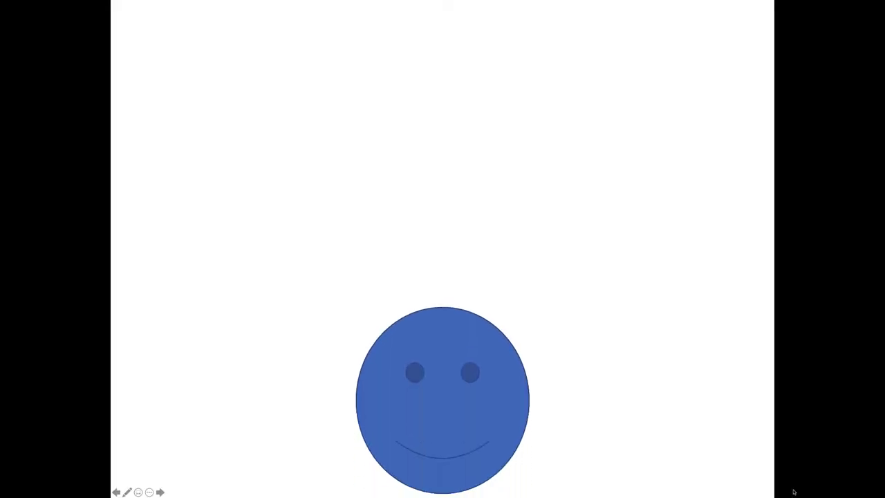
{"action": "left_click", "coordinate": [806, 481]}
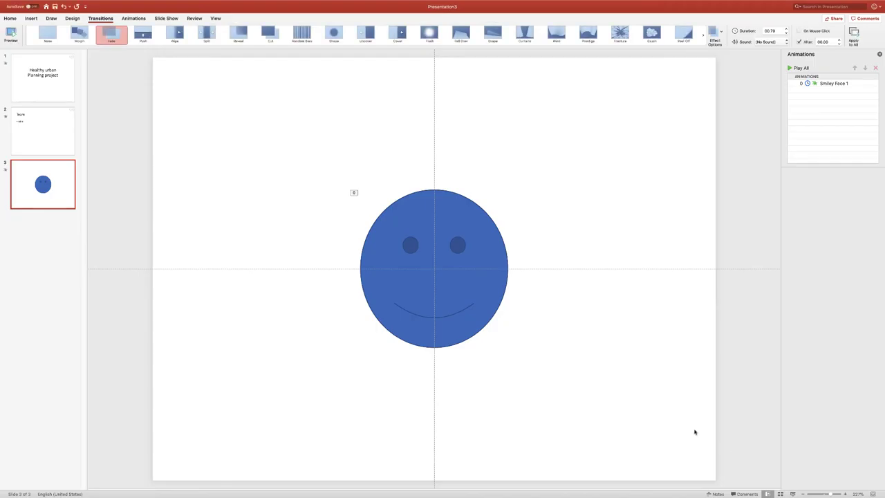
{"action": "left_click", "coordinate": [798, 477]}
{"action": "left_click", "coordinate": [59, 99]}
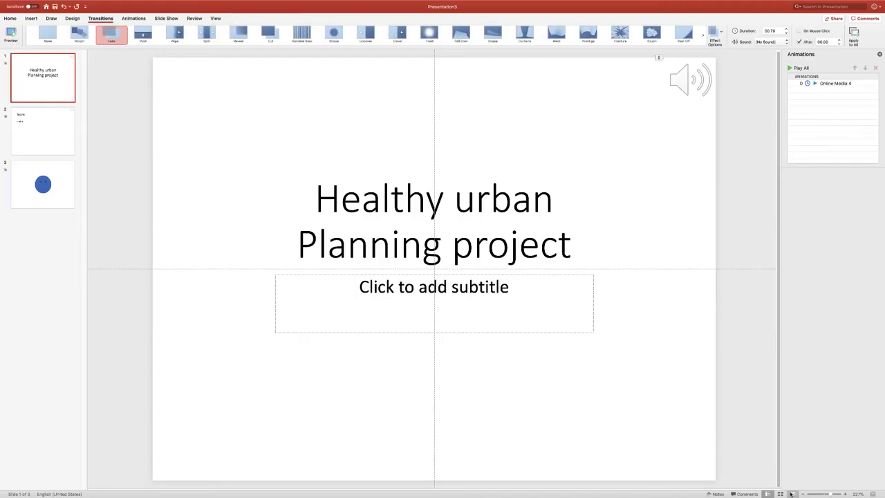
- Run the slide show from slide 1 through the Team and smiley slides to the end
{"action": "left_click", "coordinate": [793, 494]}
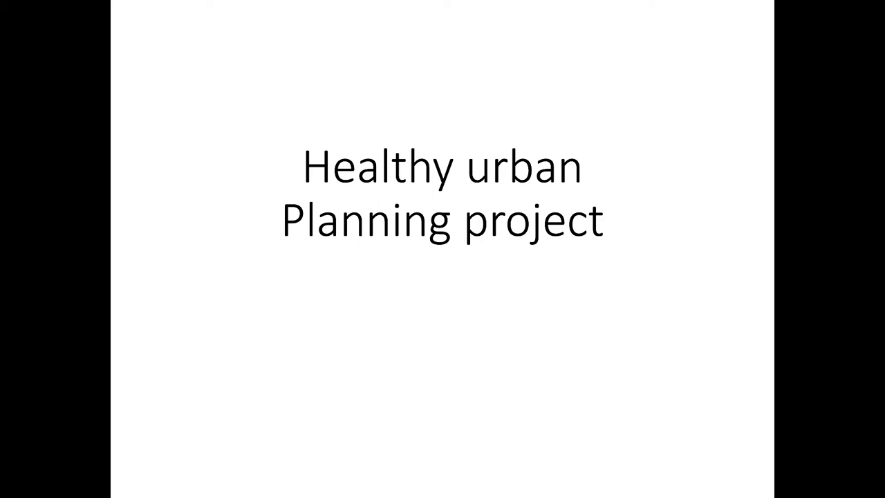
{"action": "key", "text": "Right"}
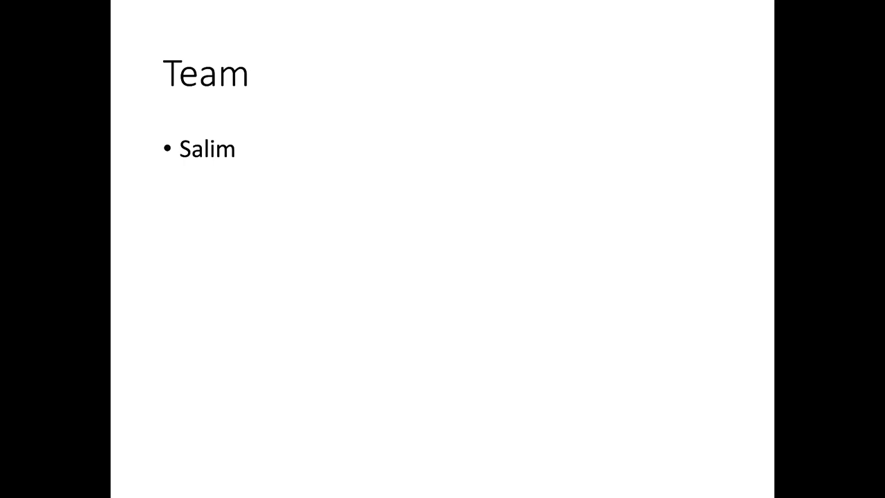
{"action": "key", "text": "Right"}
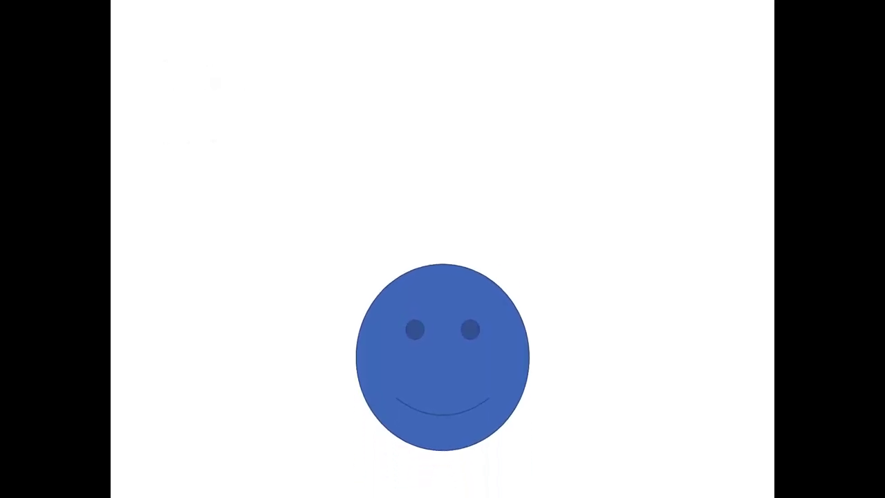
{"action": "key", "text": "Right"}
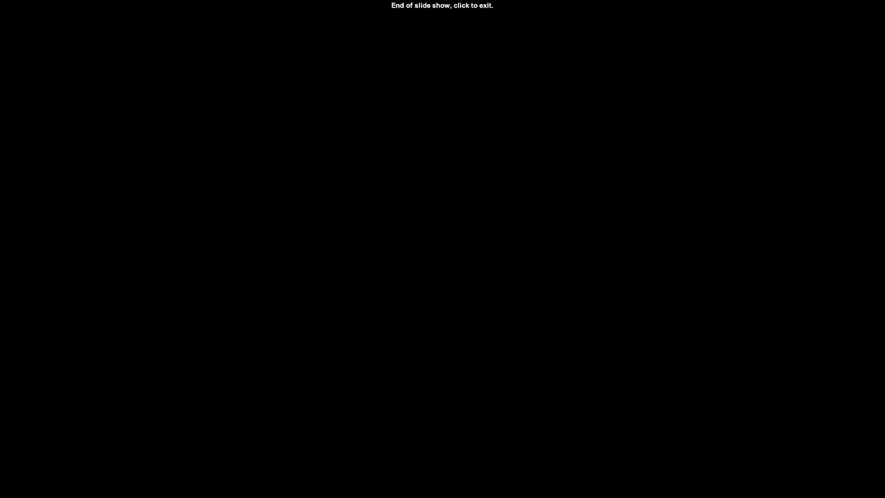
{"action": "key", "text": "Right"}
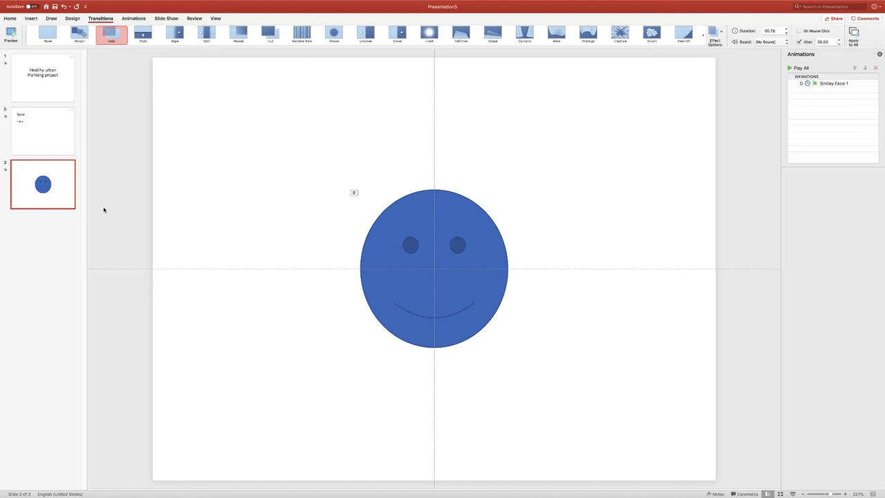
- Switch the title slide's transition to Split and start the slide show to watch it
{"action": "key", "text": "Home"}
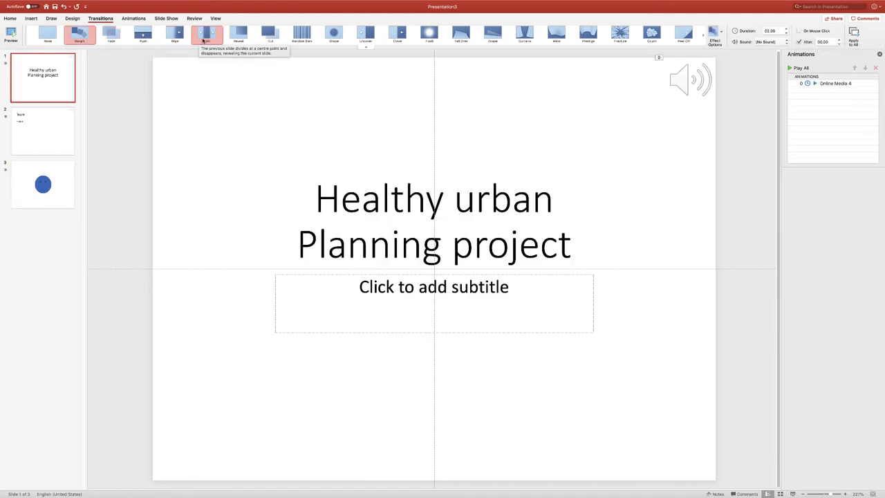
{"action": "left_click", "coordinate": [203, 38]}
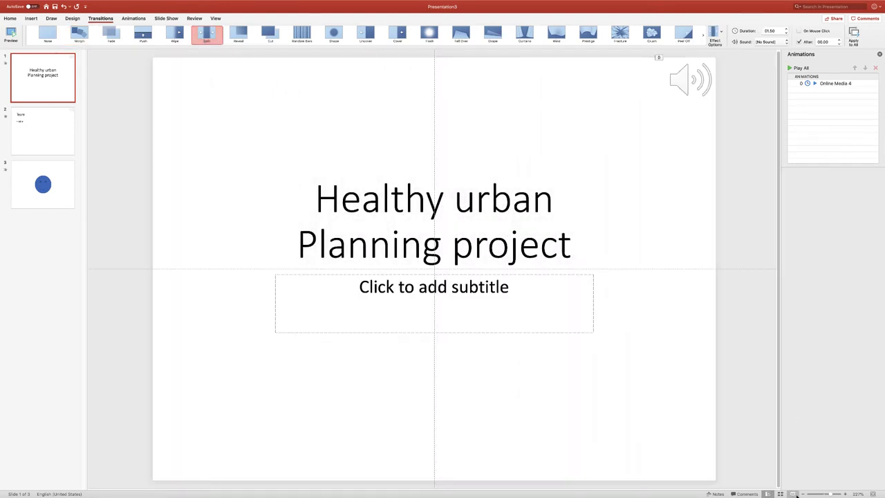
{"action": "left_click", "coordinate": [795, 495]}
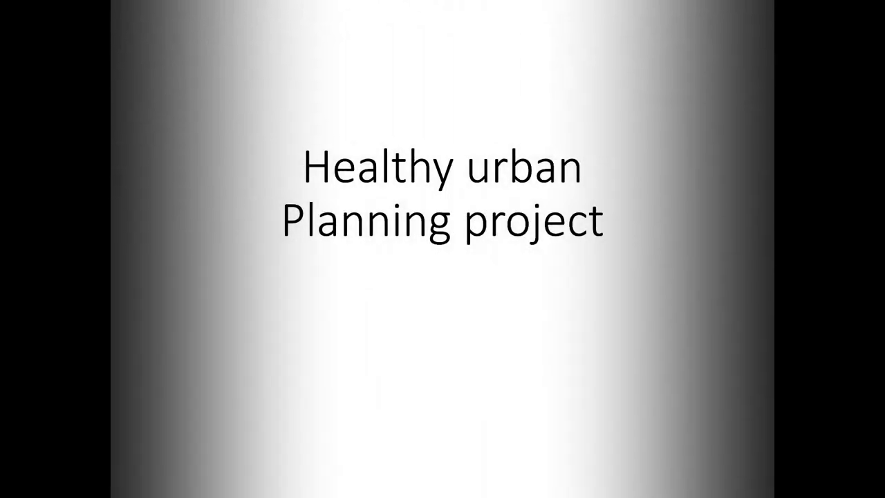
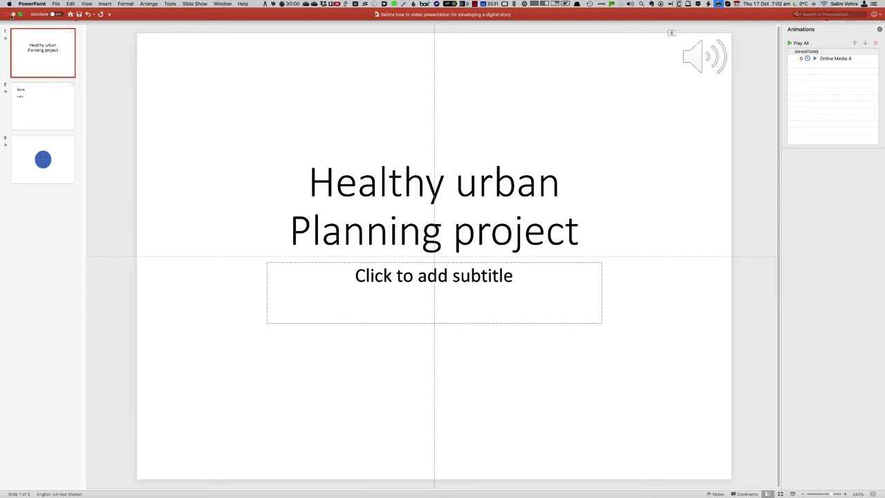
- Open the student group's digital-story presentation from PowerPoint's recent files list
{"action": "left_click", "coordinate": [20, 14]}
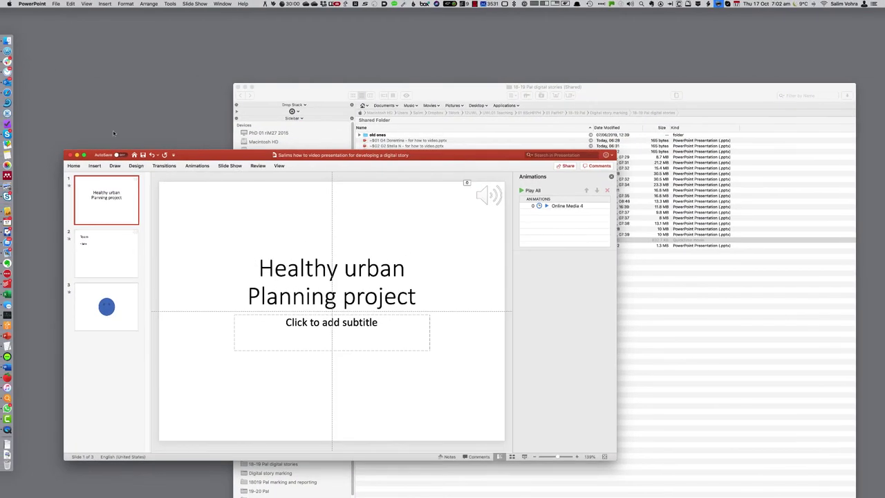
{"action": "left_click", "coordinate": [244, 87]}
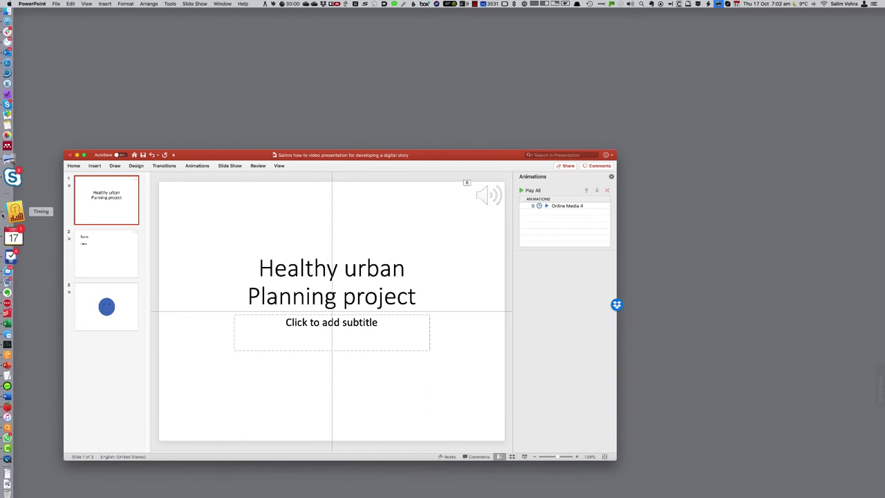
{"action": "right_click", "coordinate": [16, 334]}
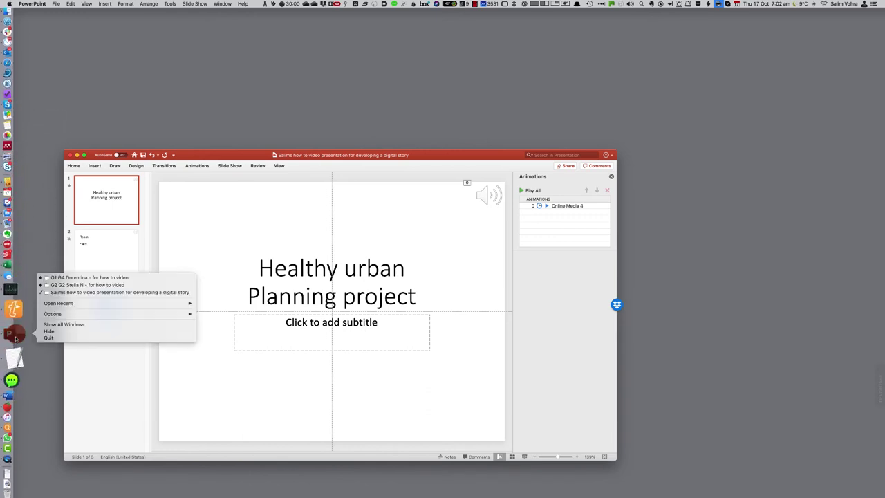
{"action": "left_click", "coordinate": [83, 277]}
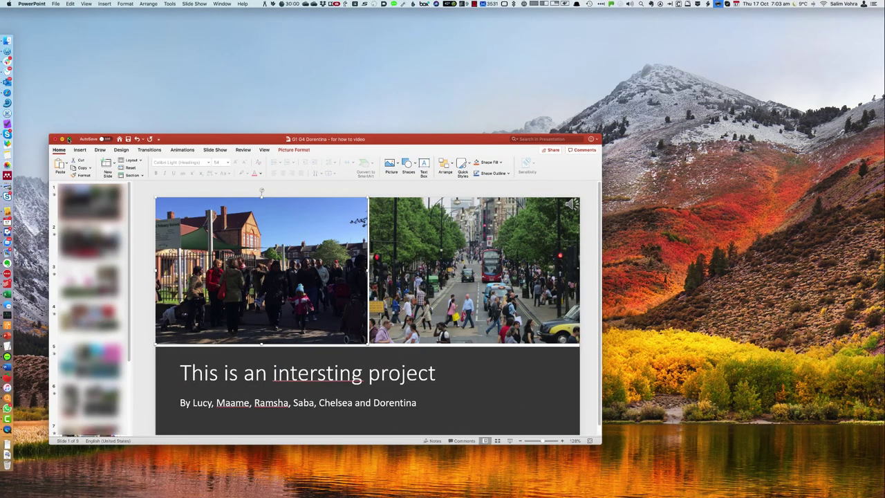
- Fix 'intersting' to 'interesting' in the title heading, then select the title slide's narration audio
{"action": "left_click", "coordinate": [68, 139]}
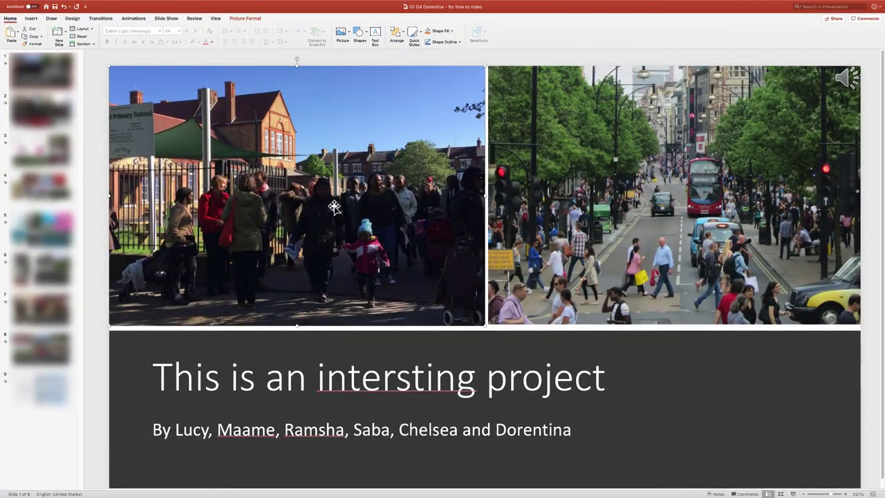
{"action": "left_click", "coordinate": [399, 387]}
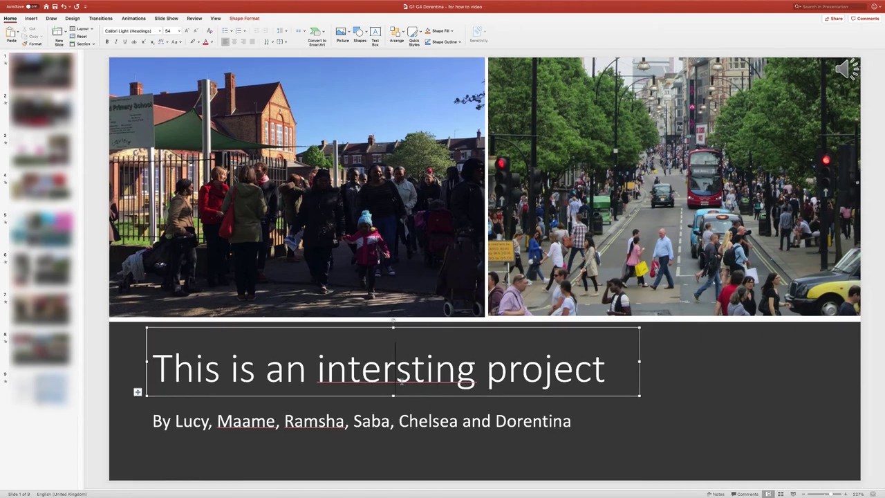
{"action": "type", "text": "e"}
{"action": "left_click", "coordinate": [688, 352]}
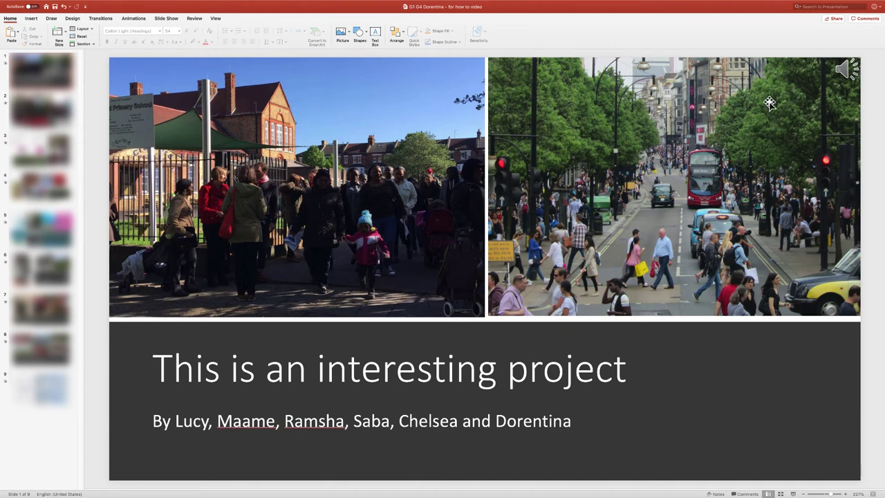
{"action": "left_click", "coordinate": [843, 76]}
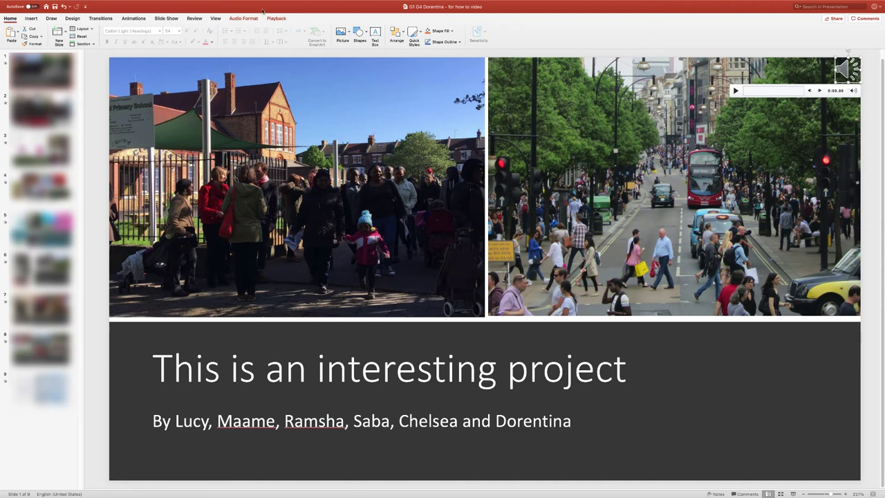
- Confirm the title narration starts Automatically and is Hidden During Show, then view transition options
{"action": "left_click", "coordinate": [275, 18]}
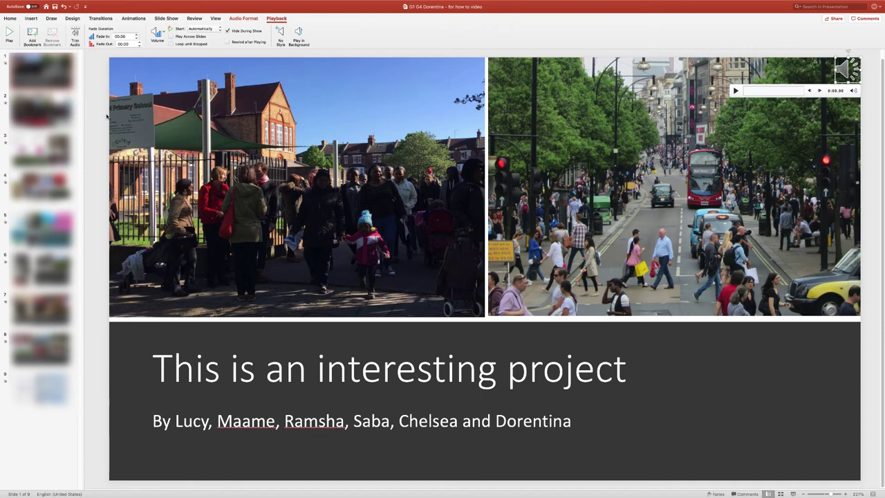
{"action": "left_click", "coordinate": [100, 18]}
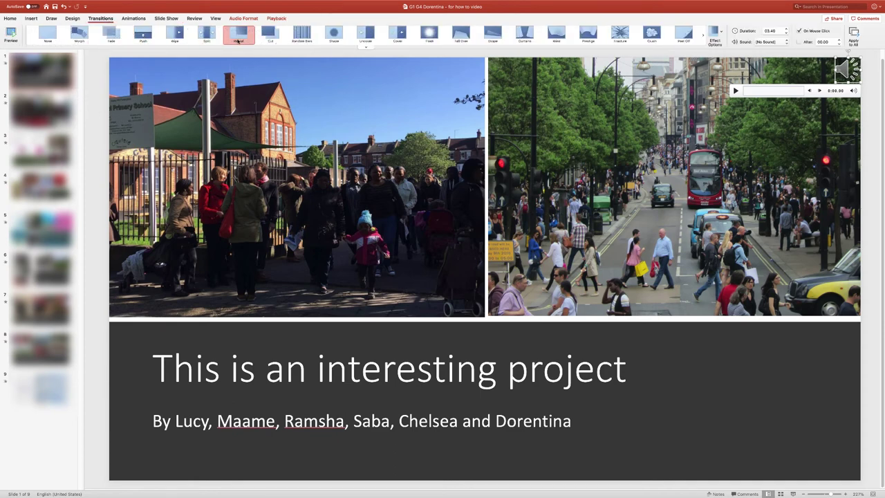
- Make all slides advance automatically After 00.00 seconds instead of On Mouse Click, then review them
{"action": "scroll", "coordinate": [484, 269], "scroll_direction": "down", "scroll_amount": 3}
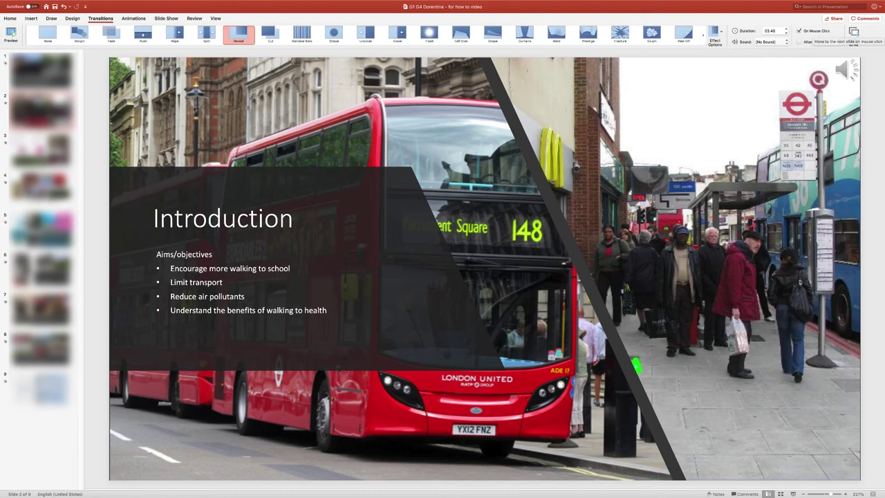
{"action": "left_click", "coordinate": [66, 73]}
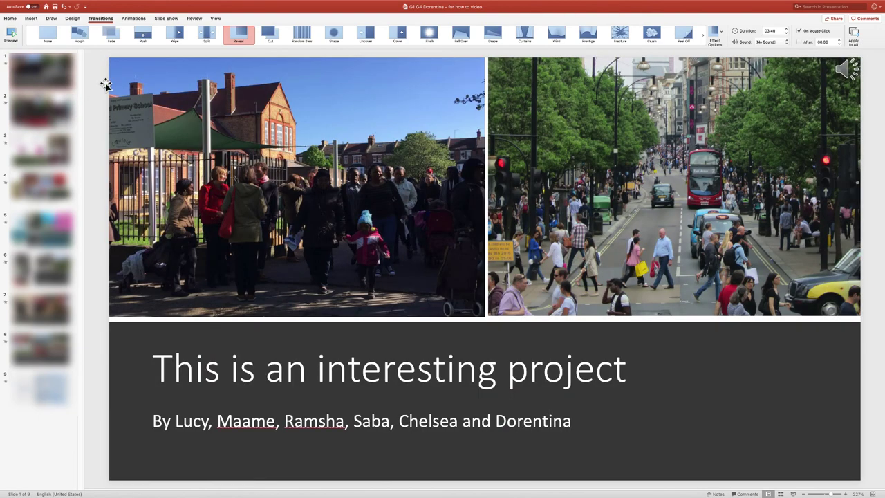
{"action": "left_click", "coordinate": [799, 32]}
{"action": "left_click", "coordinate": [799, 43]}
{"action": "left_click", "coordinate": [854, 33]}
{"action": "mouse_move", "coordinate": [851, 60]}
{"action": "left_click", "coordinate": [40, 110]}
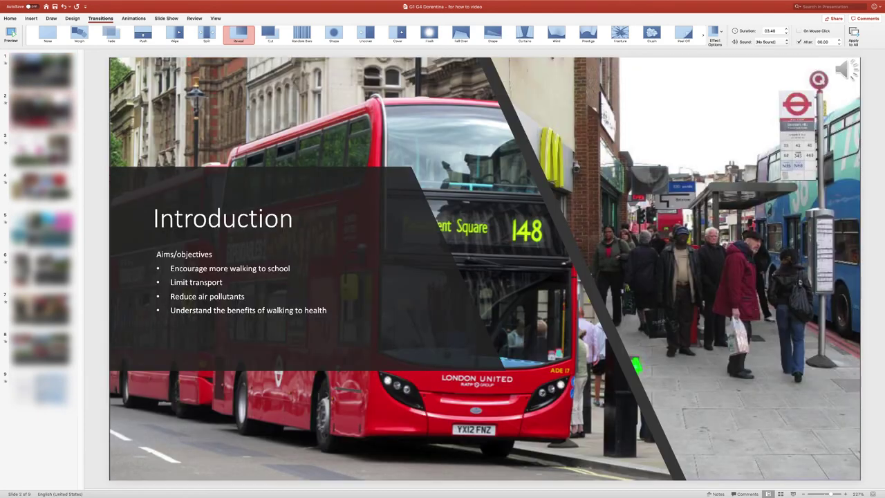
{"action": "key", "text": "Down"}
{"action": "key", "text": "Down"}
- Check the Introduction slide narration's playback settings
{"action": "key", "text": "Up"}
{"action": "key", "text": "Up"}
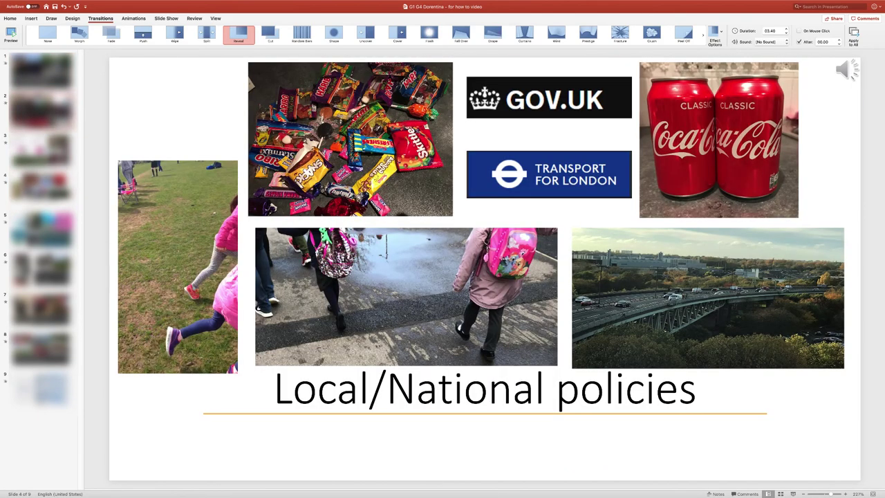
{"action": "left_click", "coordinate": [839, 73]}
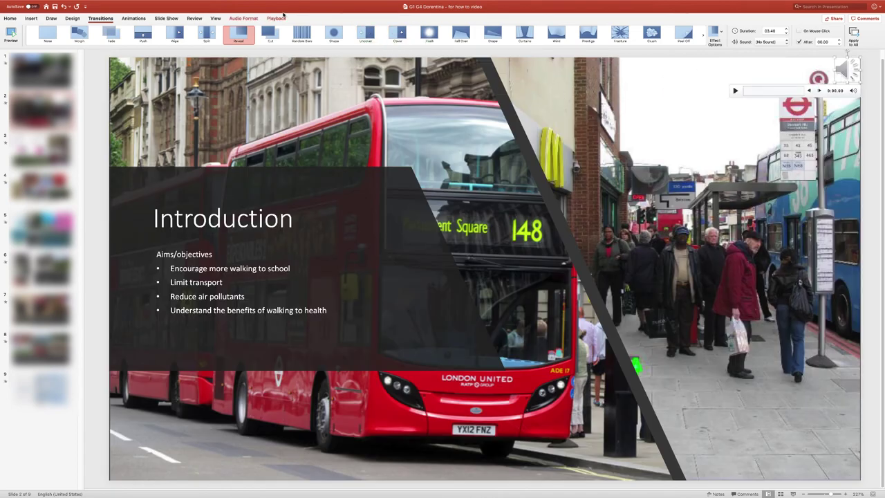
{"action": "left_click", "coordinate": [277, 19]}
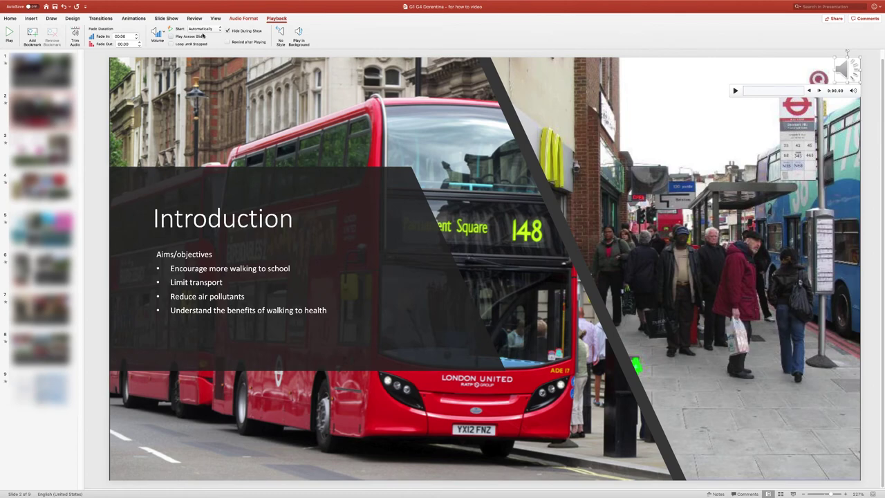
- Check the Intervention slide narration's playback settings, then return to the title slide
{"action": "left_click", "coordinate": [41, 267]}
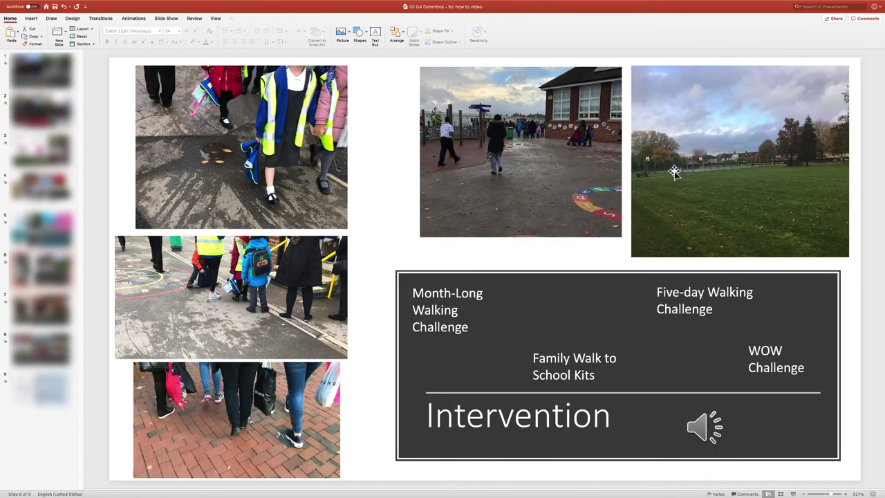
{"action": "left_click", "coordinate": [695, 428]}
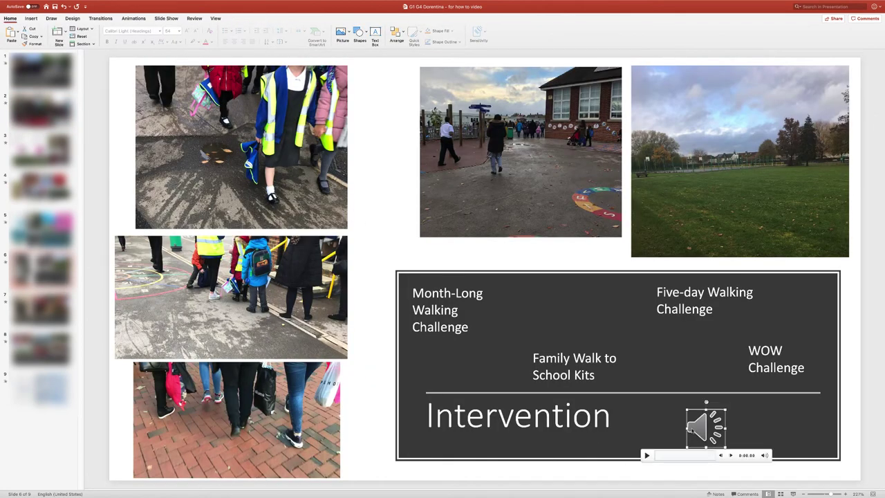
{"action": "left_click", "coordinate": [277, 19]}
{"action": "left_click", "coordinate": [277, 19]}
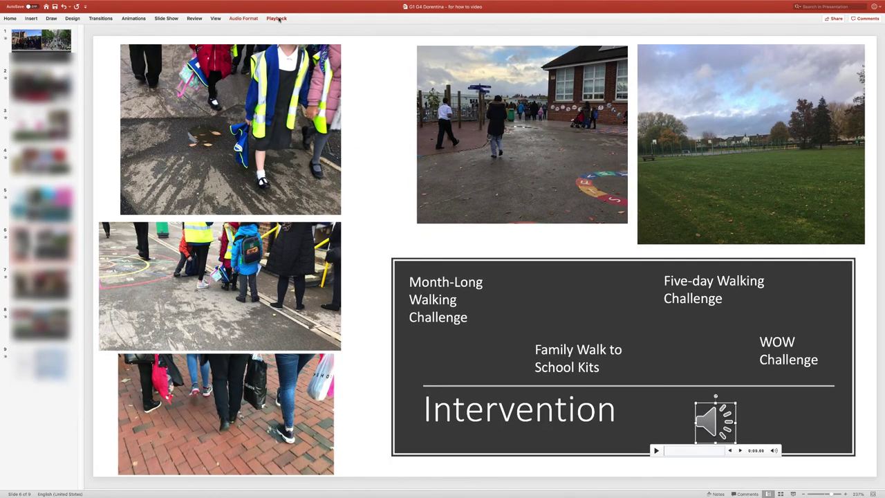
{"action": "left_click", "coordinate": [276, 19]}
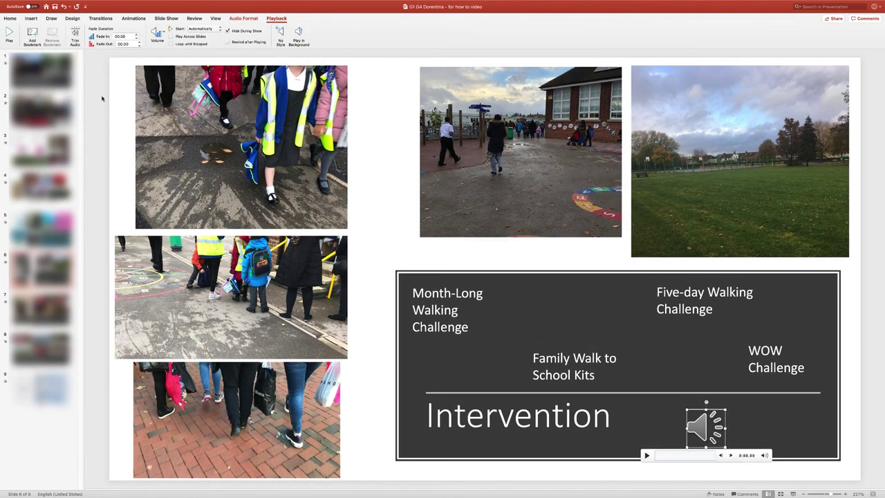
{"action": "left_click", "coordinate": [38, 85]}
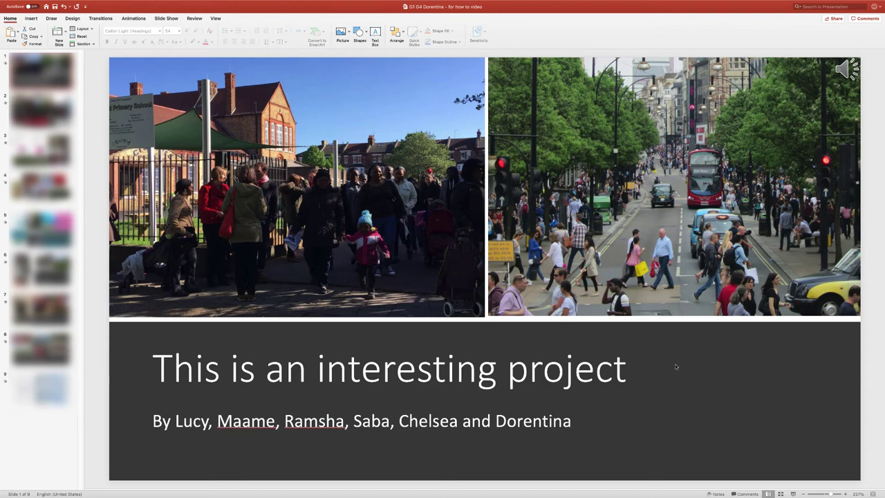
- Run the slide show from the title slide and advance to the Introduction slide
{"action": "left_click", "coordinate": [792, 494]}
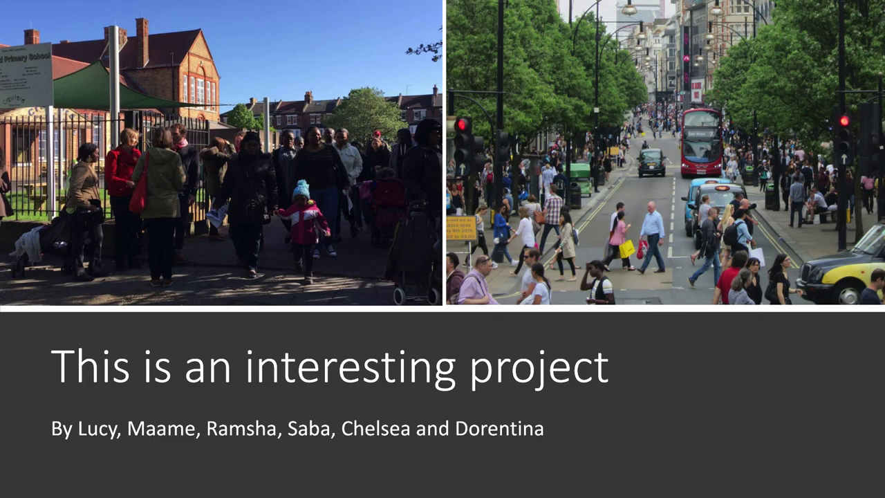
{"action": "key", "text": "Right"}
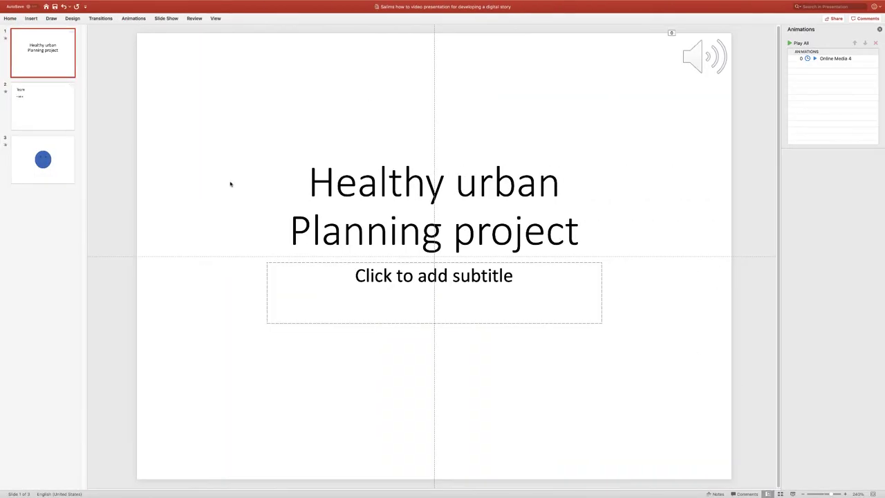
- Dismiss the covering panel, exit full screen, minimize the window, and show recent presentations
{"action": "scroll", "coordinate": [99, 5], "scroll_direction": "down", "scroll_amount": 2}
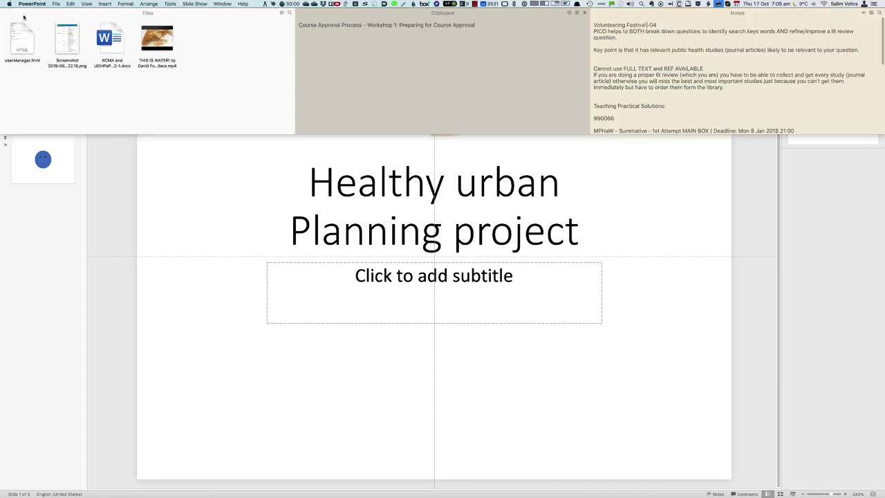
{"action": "left_click", "coordinate": [182, 239]}
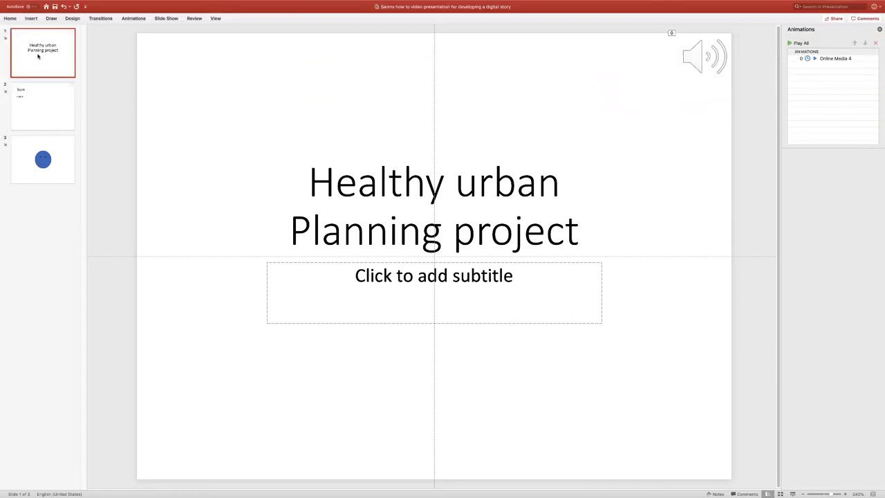
{"action": "mouse_move", "coordinate": [39, 2]}
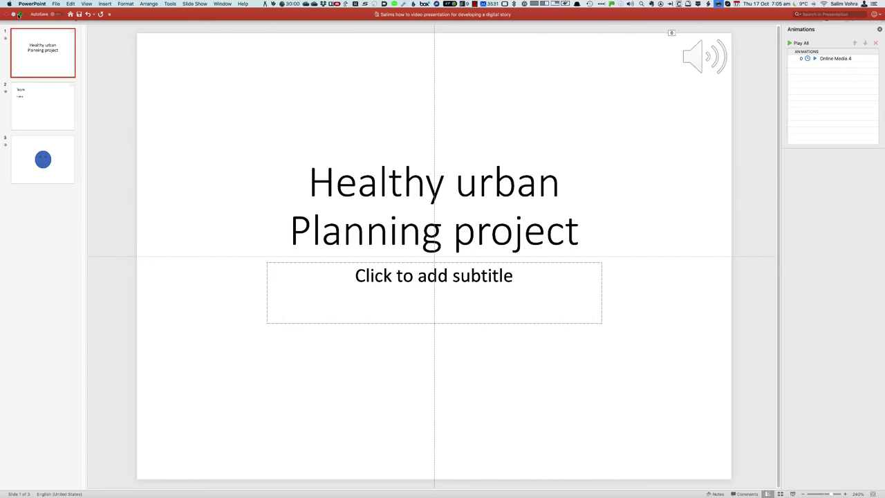
{"action": "left_click", "coordinate": [19, 14]}
{"action": "left_click", "coordinate": [80, 152]}
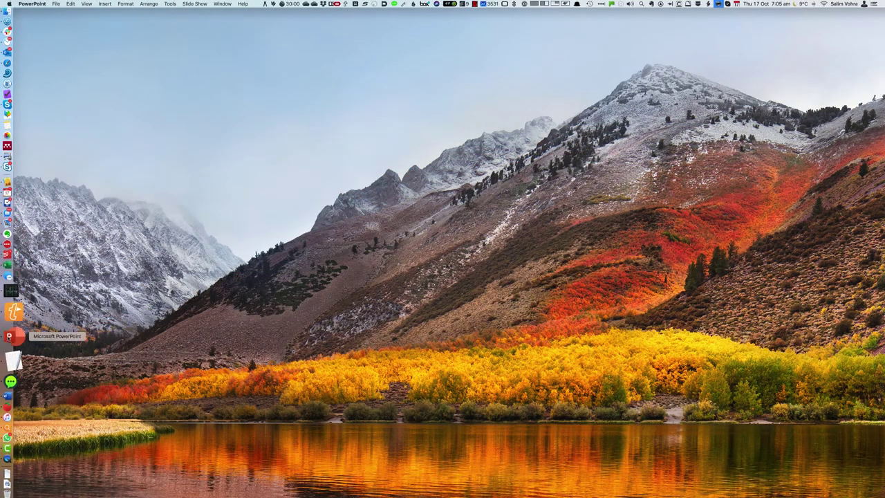
{"action": "right_click", "coordinate": [15, 336]}
- Open the most recent presentation and give its Introduction slide a Reveal transition, previewing it
{"action": "left_click", "coordinate": [95, 280]}
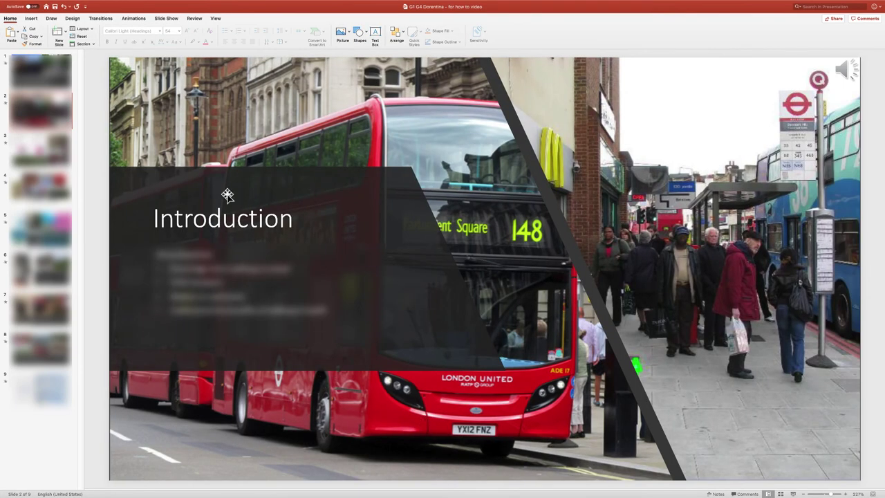
{"action": "left_click", "coordinate": [102, 18]}
{"action": "left_click", "coordinate": [239, 36]}
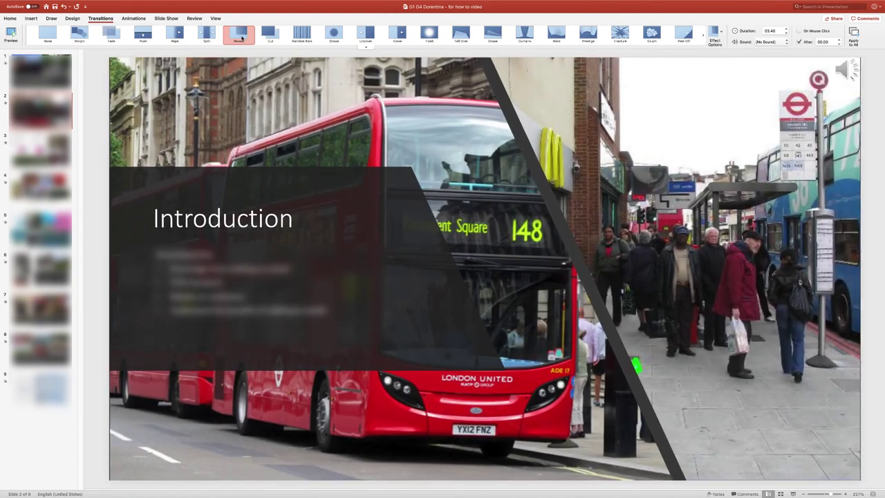
{"action": "left_click", "coordinate": [241, 37]}
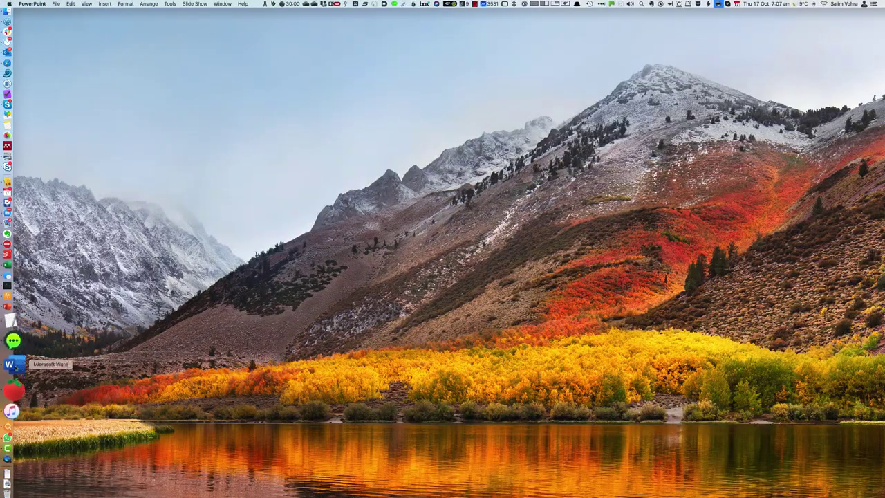
- Set the Introduction slide's narration to start In Click Sequence, then jump back to slide 1
{"action": "left_click", "coordinate": [8, 337]}
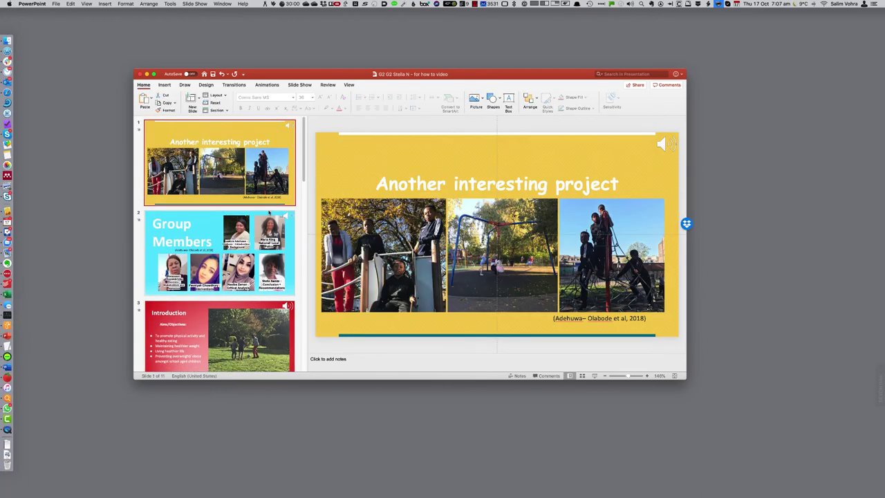
{"action": "left_click", "coordinate": [265, 311]}
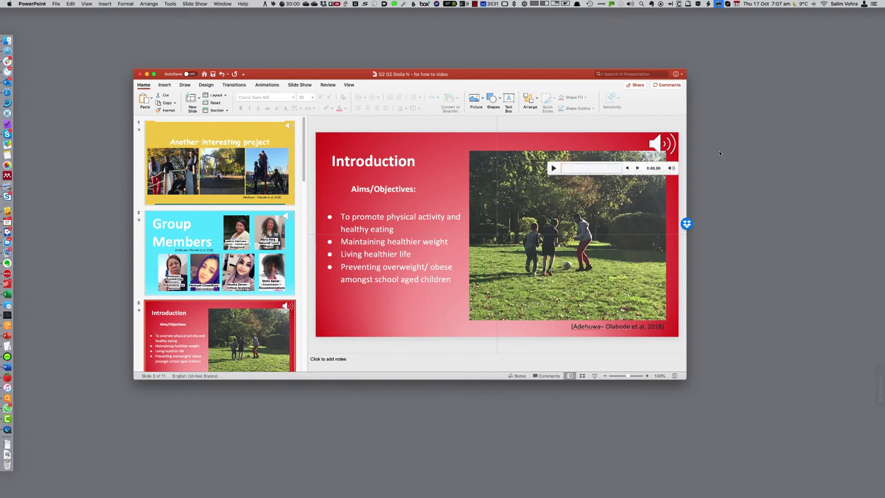
{"action": "left_click", "coordinate": [662, 143]}
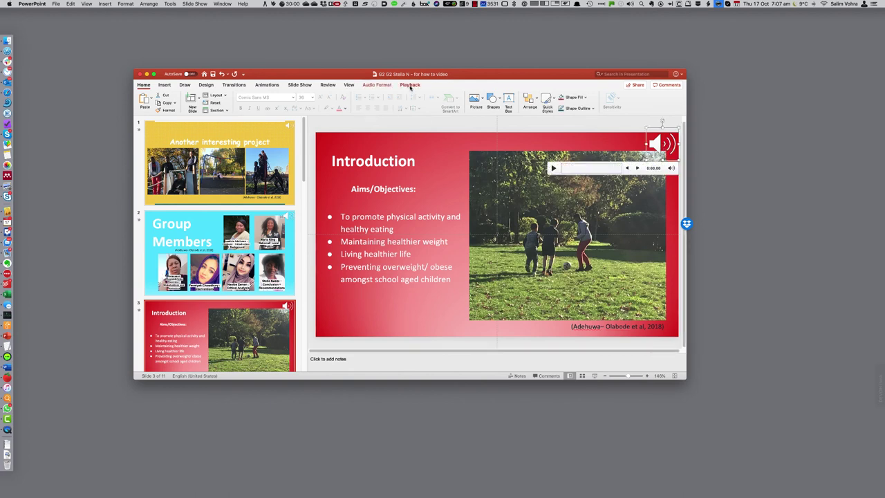
{"action": "left_click", "coordinate": [410, 85]}
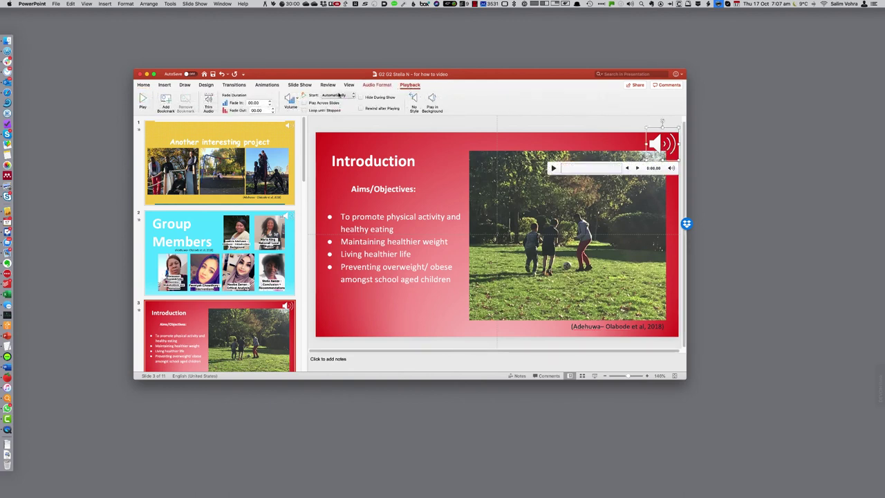
{"action": "left_click", "coordinate": [337, 95]}
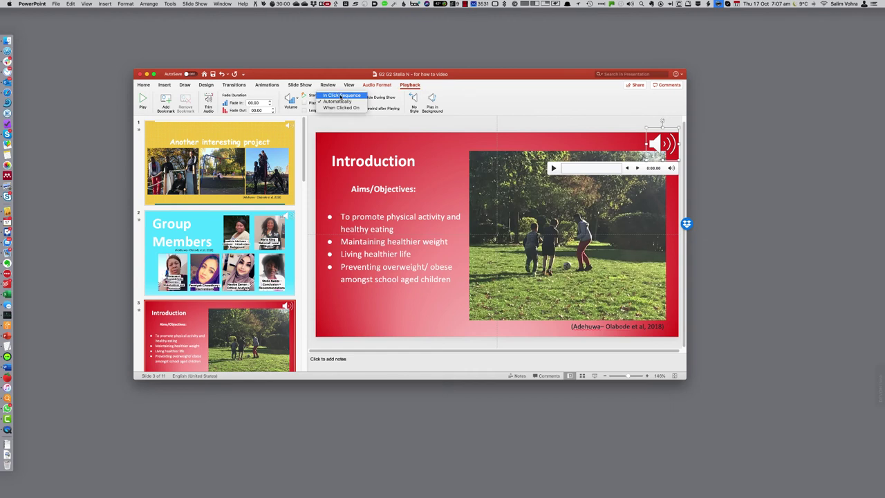
{"action": "left_click", "coordinate": [340, 95]}
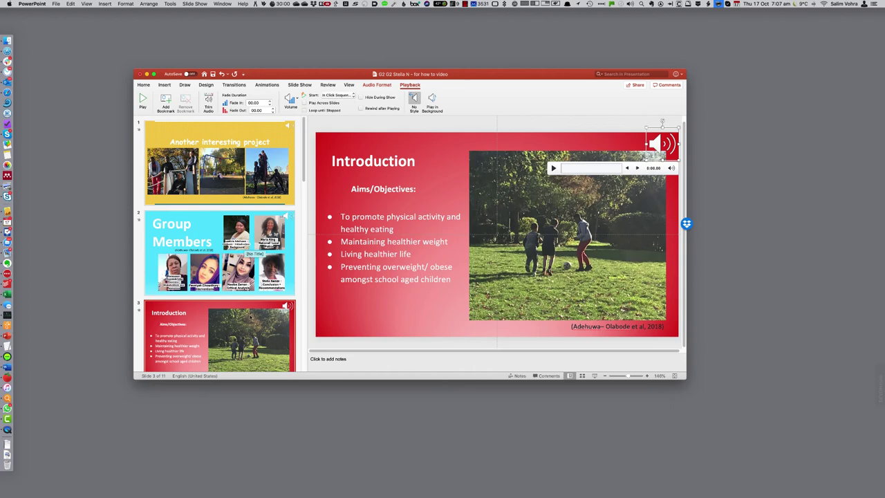
{"action": "left_click", "coordinate": [250, 322]}
{"action": "key", "text": "Home"}
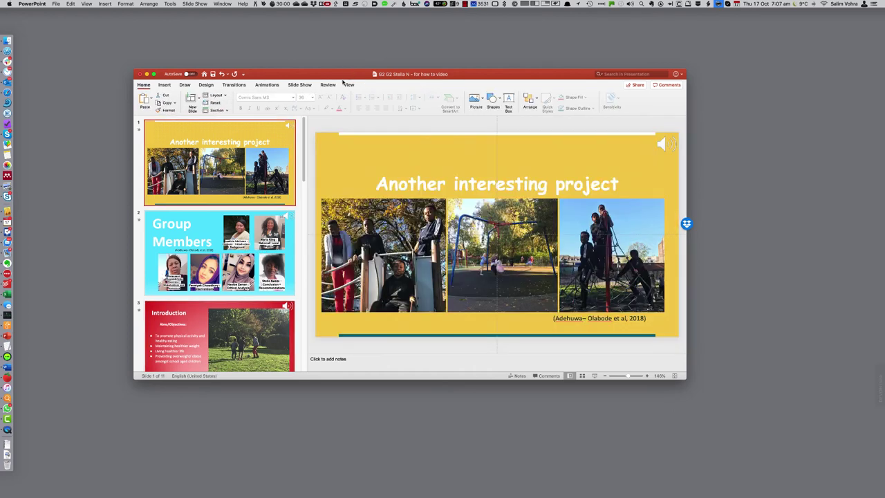
- Turn on Hide During Show for the title slide's audio, then select the Group Members audio
{"action": "left_click", "coordinate": [661, 143]}
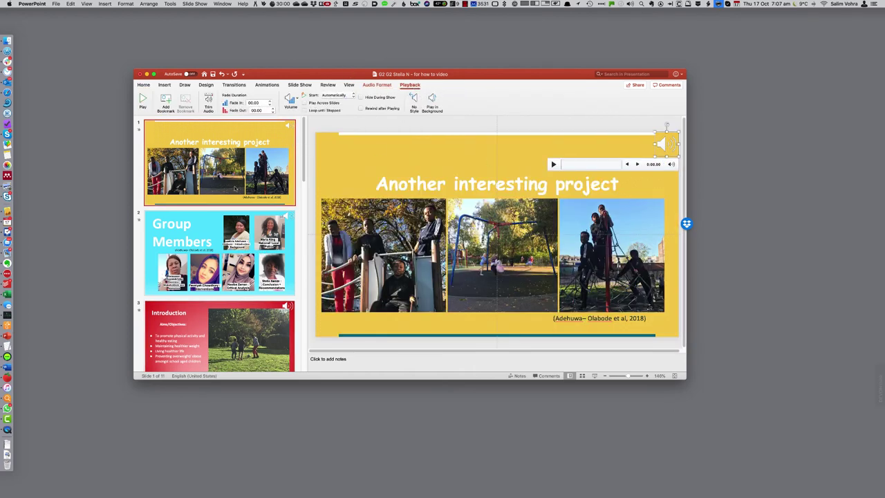
{"action": "left_click", "coordinate": [360, 96]}
{"action": "left_click", "coordinate": [220, 253]}
{"action": "left_click", "coordinate": [661, 144]}
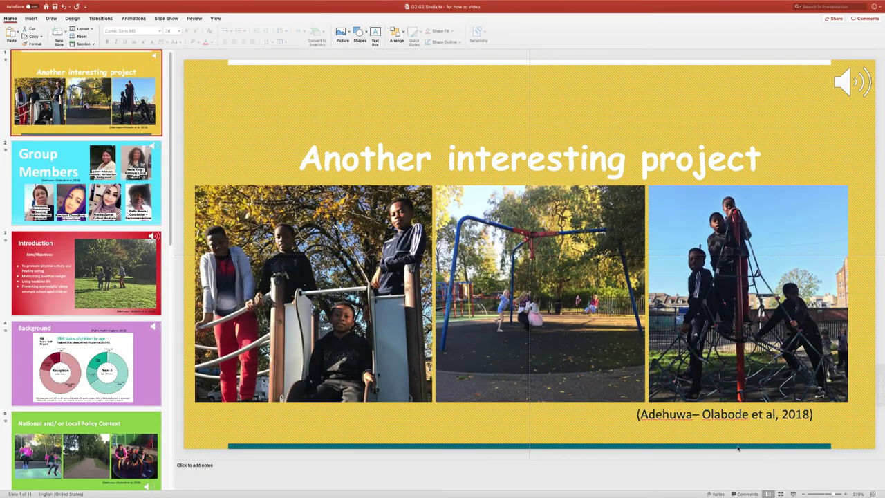
- Play the slide show briefly, end it with Esc, and bring up the View options
{"action": "left_click", "coordinate": [793, 493]}
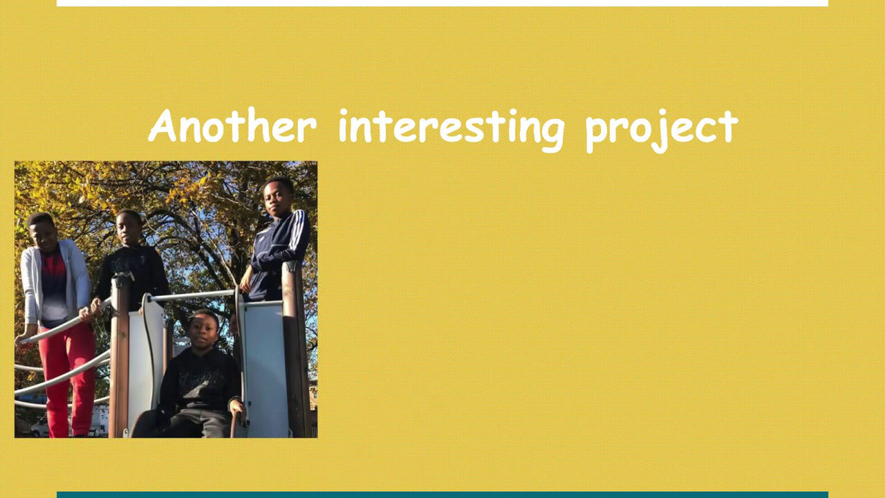
{"action": "key", "text": "Escape"}
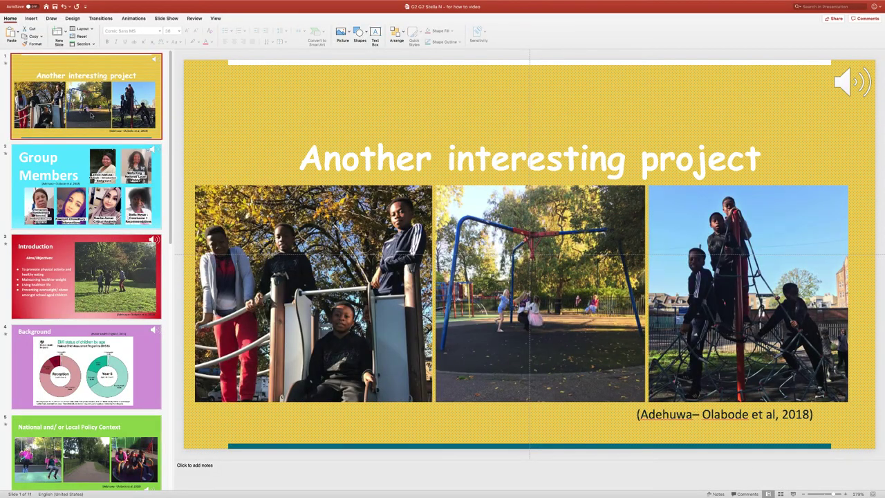
{"action": "left_click", "coordinate": [216, 18]}
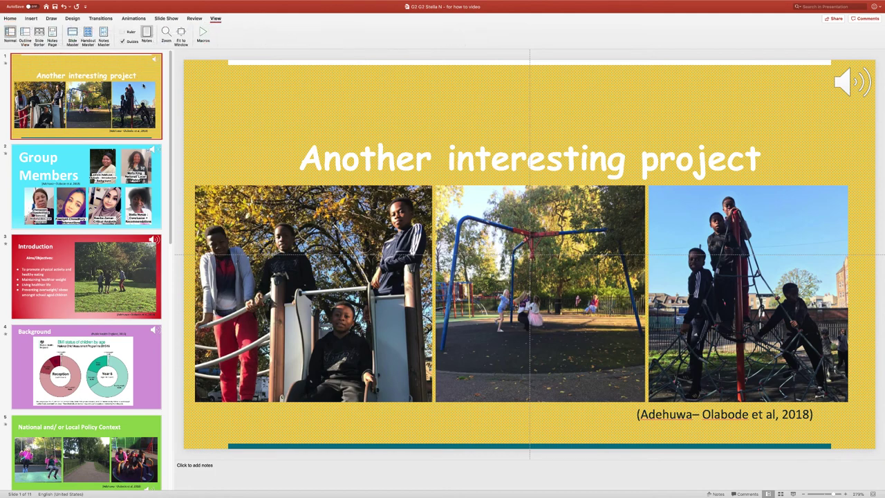
- Select the title box and open the Animation Pane to list the title slide's six animations
{"action": "left_click", "coordinate": [415, 159]}
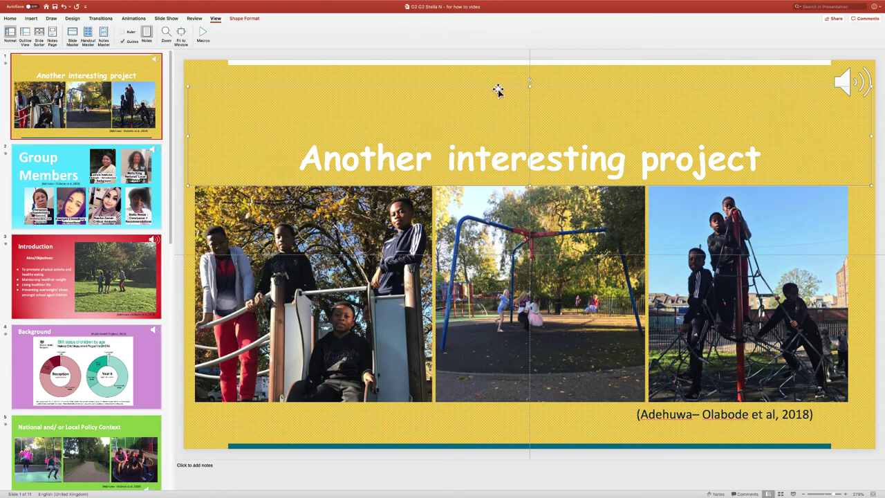
{"action": "left_click", "coordinate": [141, 19]}
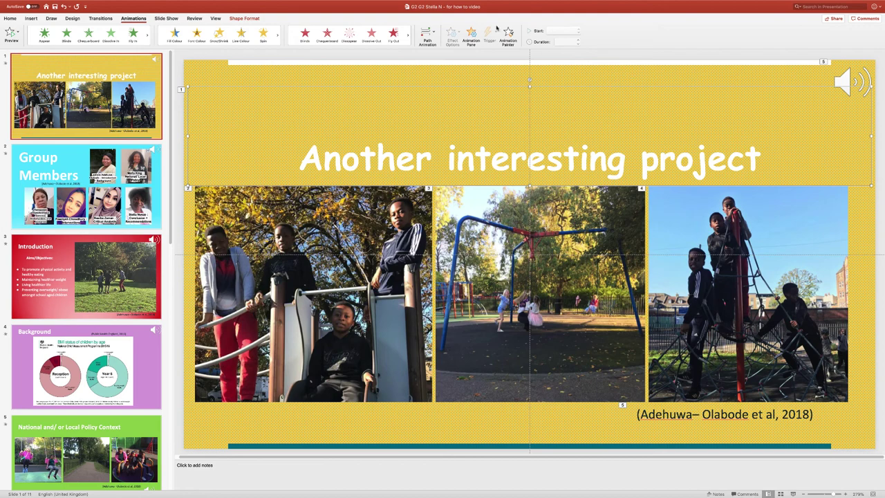
{"action": "left_click", "coordinate": [428, 36]}
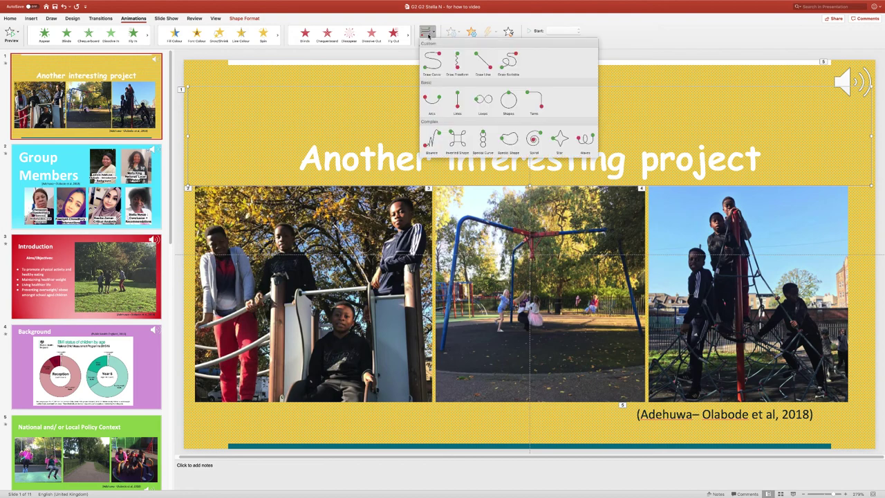
{"action": "left_click", "coordinate": [427, 36]}
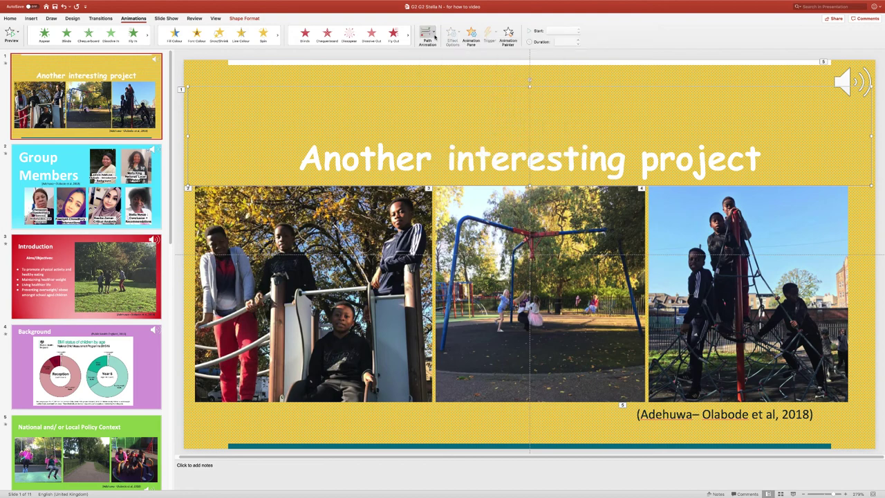
{"action": "left_click", "coordinate": [471, 35]}
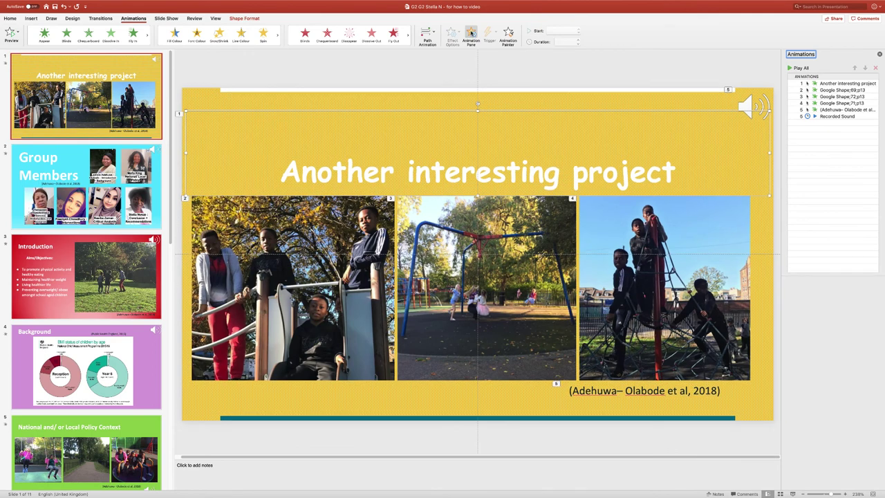
- Select the title slide's first five animations and set their Start to After Previous
{"action": "left_click", "coordinate": [842, 90]}
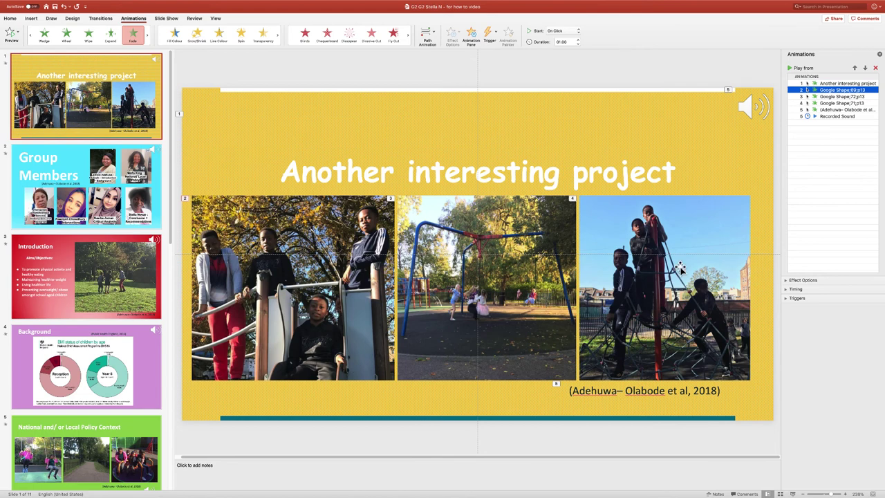
{"action": "left_click", "coordinate": [845, 83]}
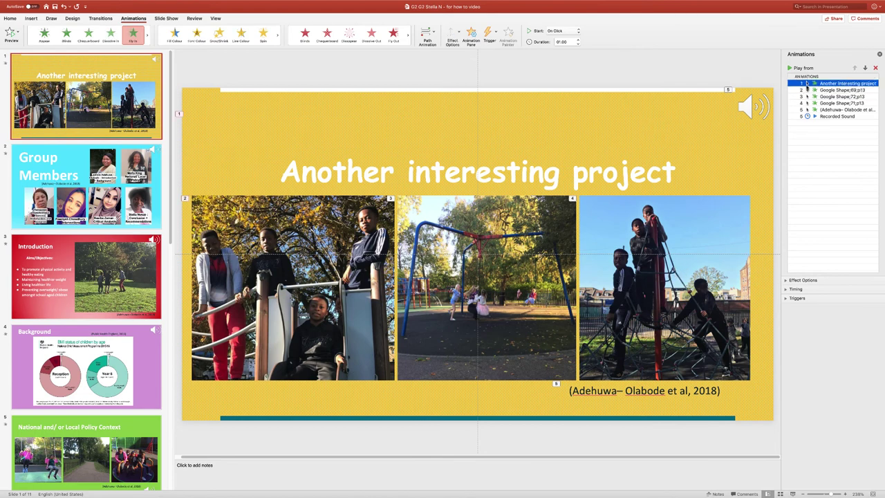
{"action": "left_click_drag", "start_coordinate": [806, 84], "coordinate": [828, 110]}
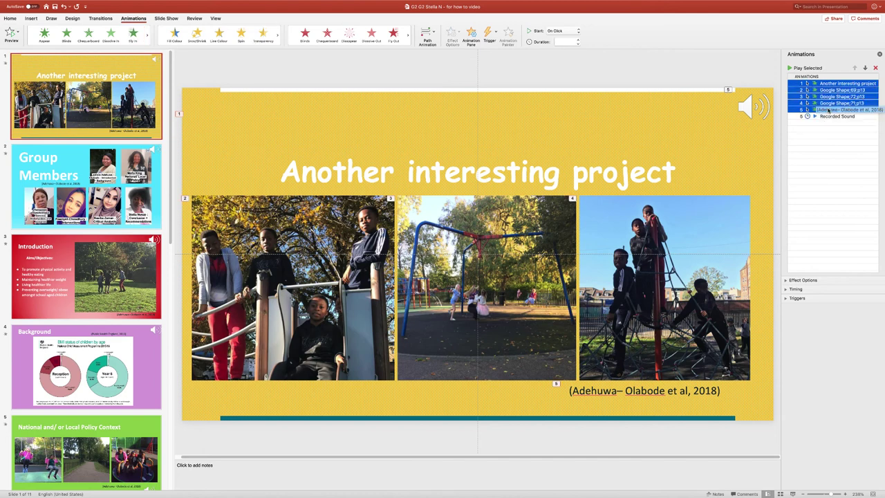
{"action": "left_click", "coordinate": [563, 30]}
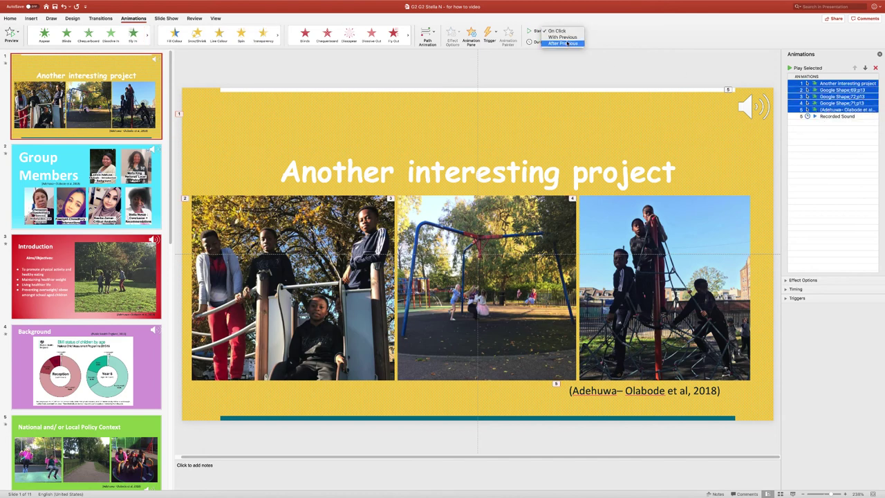
{"action": "left_click", "coordinate": [567, 43]}
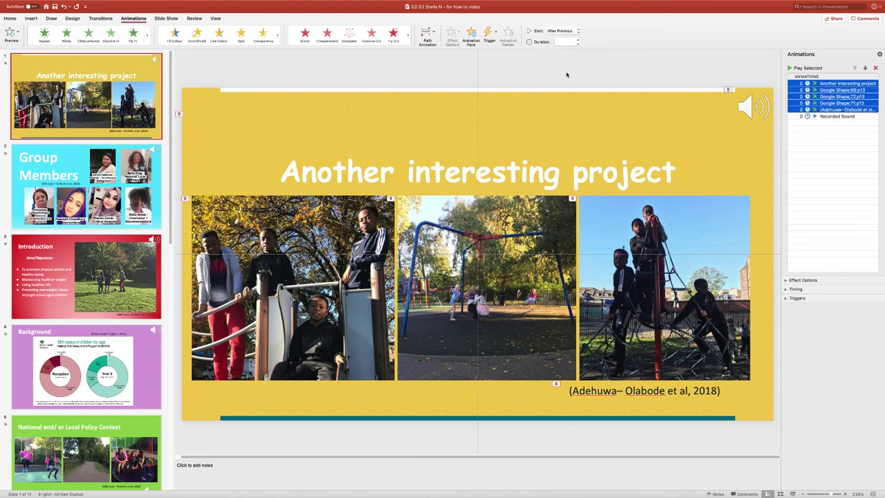
{"action": "left_click", "coordinate": [565, 41]}
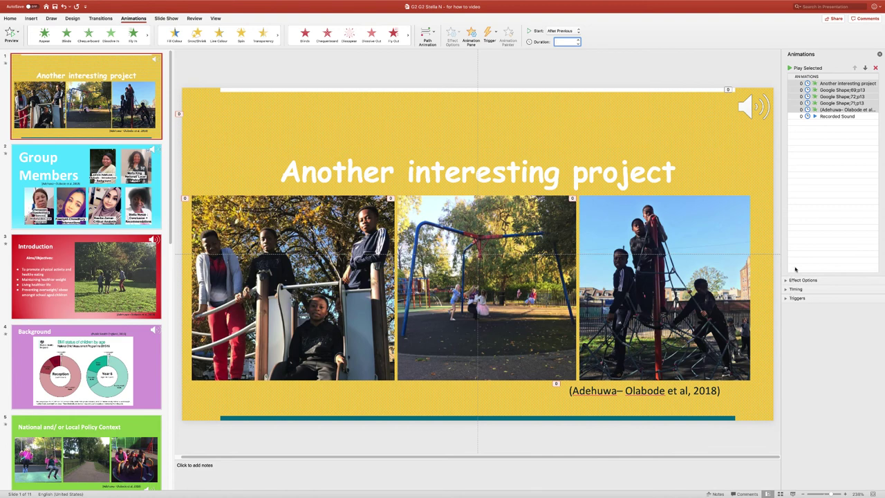
- Preview the title slide's animations with Play All, run the show from this slide, then exit
{"action": "left_click", "coordinate": [719, 115]}
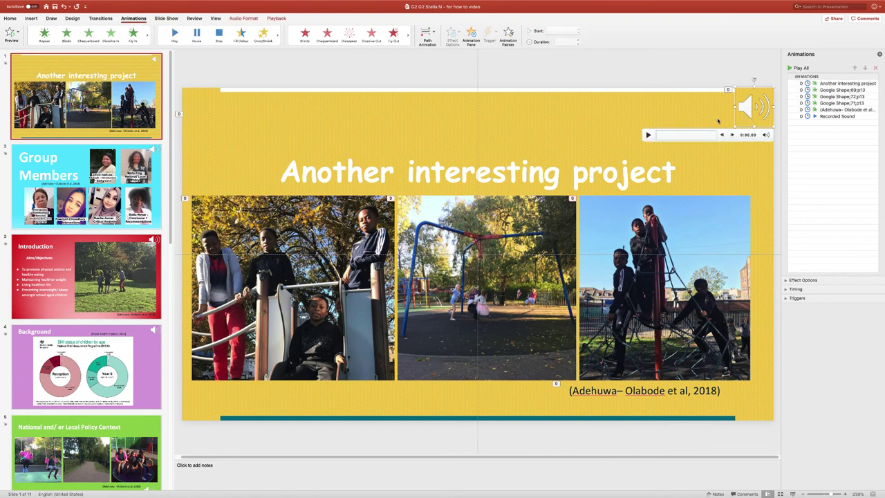
{"action": "left_click", "coordinate": [796, 68]}
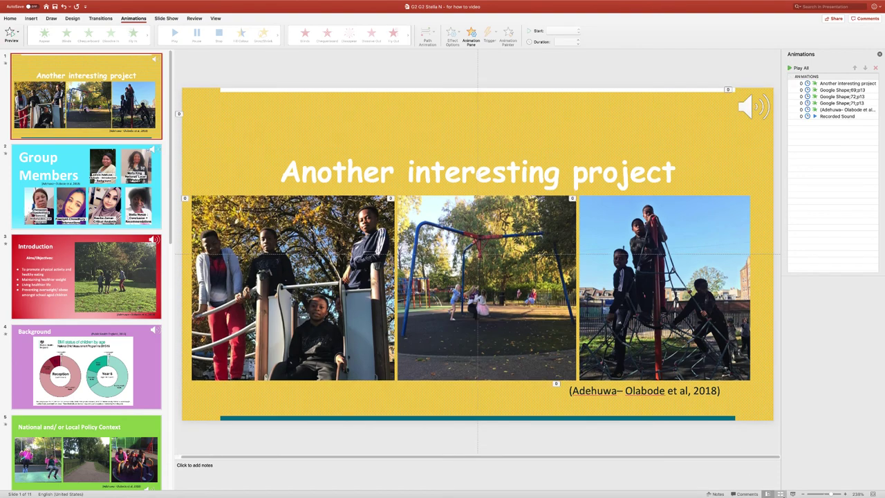
{"action": "left_click", "coordinate": [796, 494]}
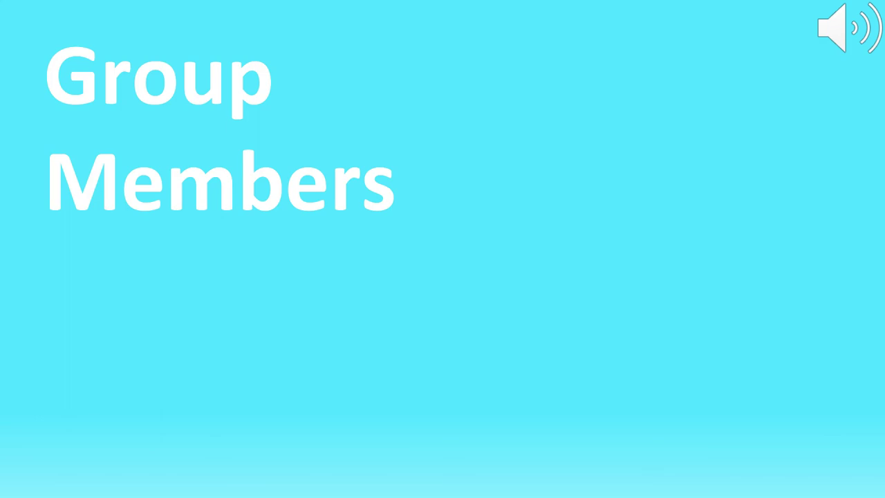
{"action": "key", "text": "Escape"}
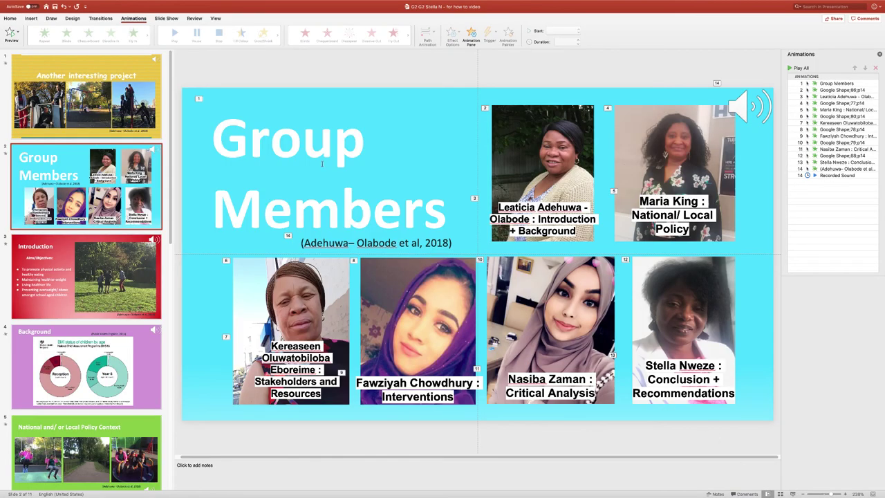
- Switch slide advance from On Mouse Click to After 00.00, applied to all slides
{"action": "left_click", "coordinate": [86, 96]}
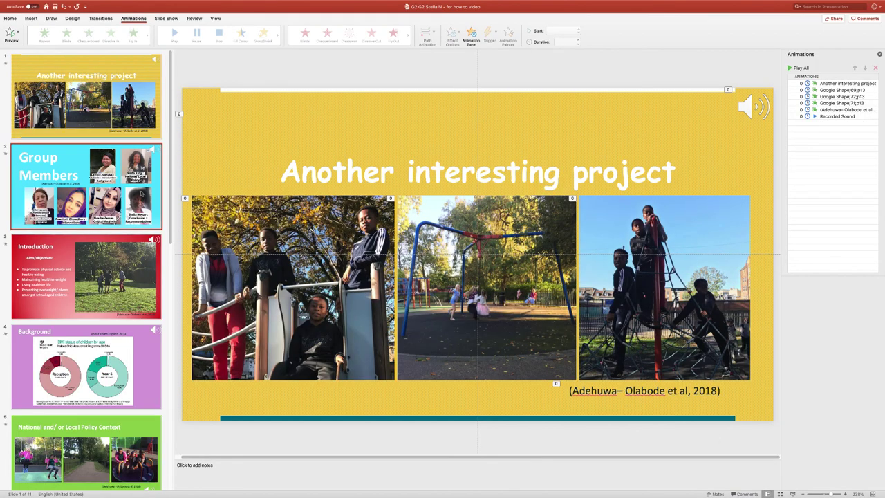
{"action": "key", "text": "Down"}
{"action": "key", "text": "Up"}
{"action": "left_click", "coordinate": [101, 18]}
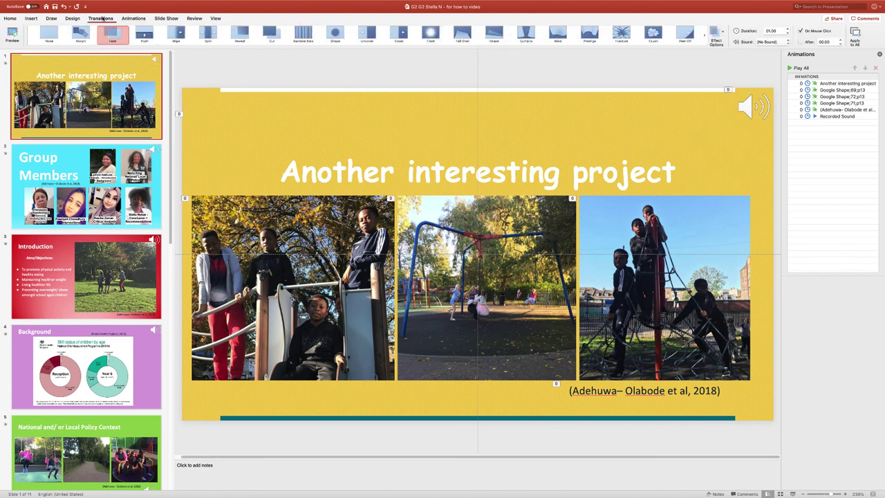
{"action": "left_click", "coordinate": [812, 30]}
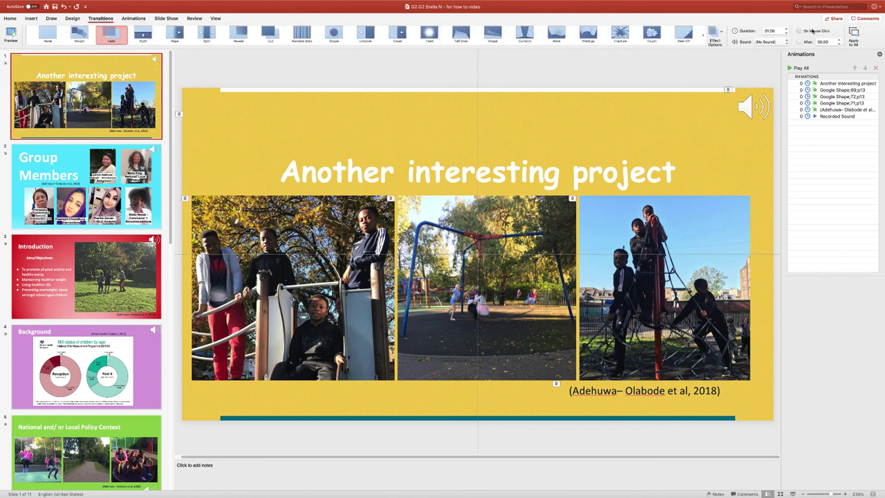
{"action": "left_click", "coordinate": [804, 42]}
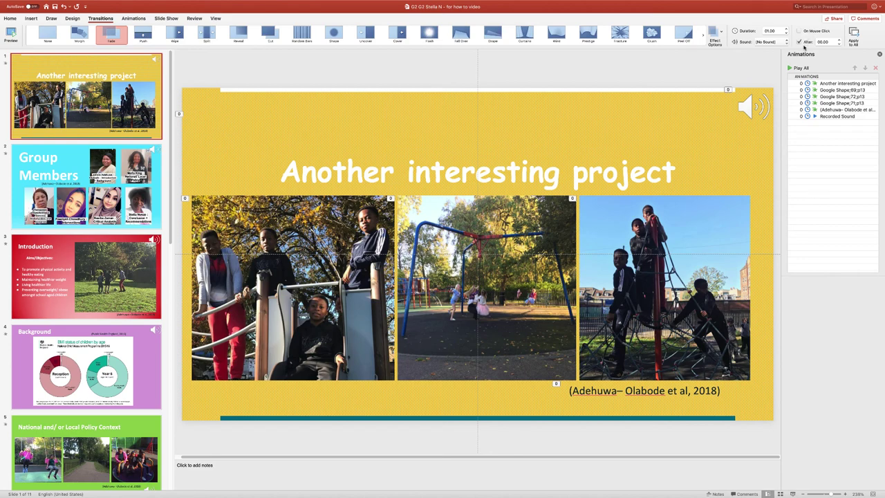
{"action": "left_click", "coordinate": [854, 32]}
{"action": "left_click", "coordinate": [102, 189]}
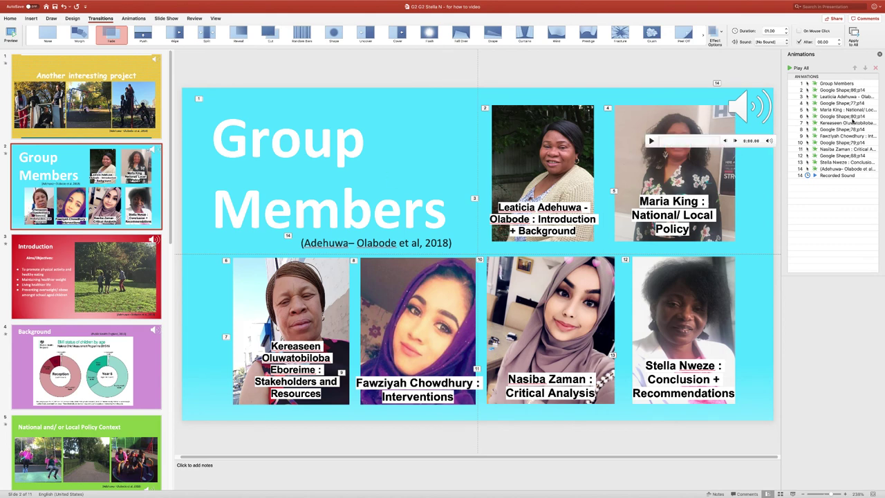
{"action": "left_click", "coordinate": [138, 20]}
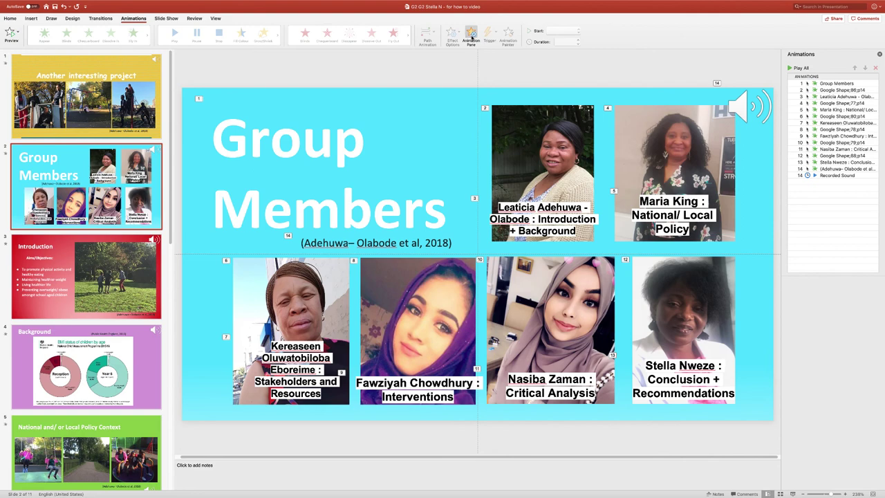
- Select Group Members animations 1–14 in the Animation Pane and set them to start After Previous
{"action": "left_click", "coordinate": [471, 38]}
{"action": "left_click", "coordinate": [471, 37]}
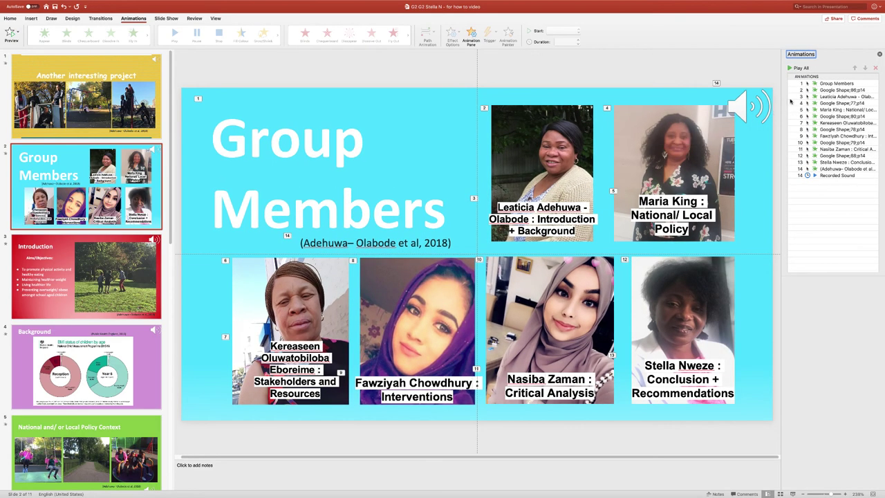
{"action": "left_click", "coordinate": [825, 84]}
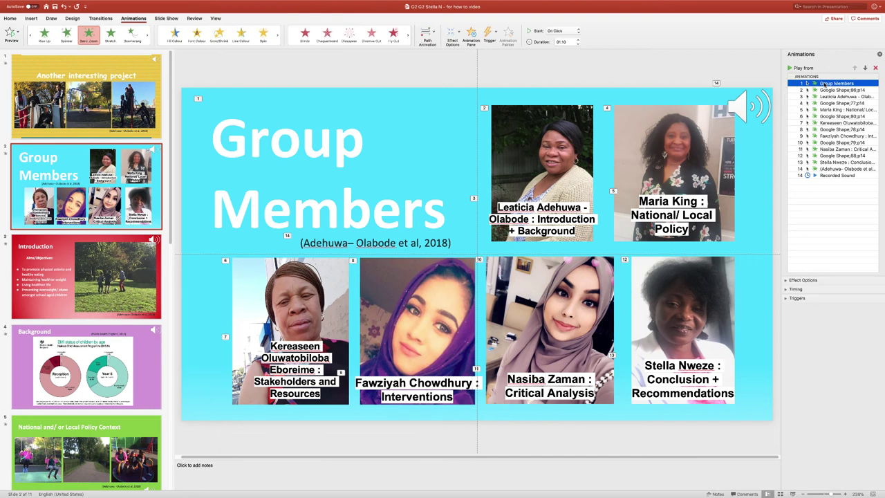
{"action": "left_click", "coordinate": [832, 169], "text": "shift"}
{"action": "left_click", "coordinate": [558, 30]}
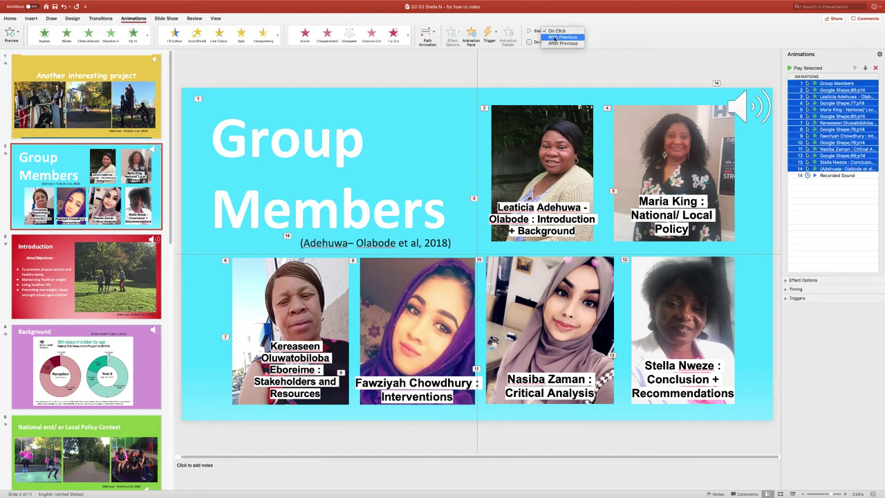
{"action": "left_click", "coordinate": [558, 46]}
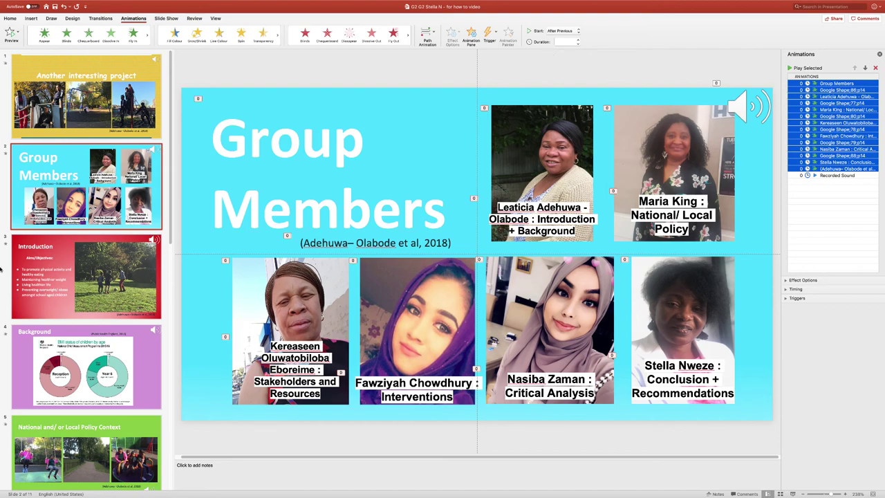
- Run the slide show from the first slide up to the Introduction slide, then exit
{"action": "key", "text": "Up"}
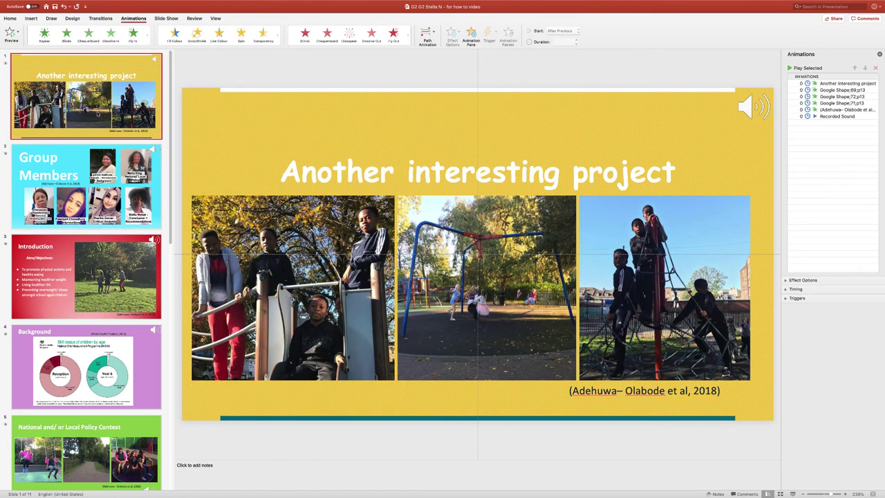
{"action": "left_click", "coordinate": [791, 493]}
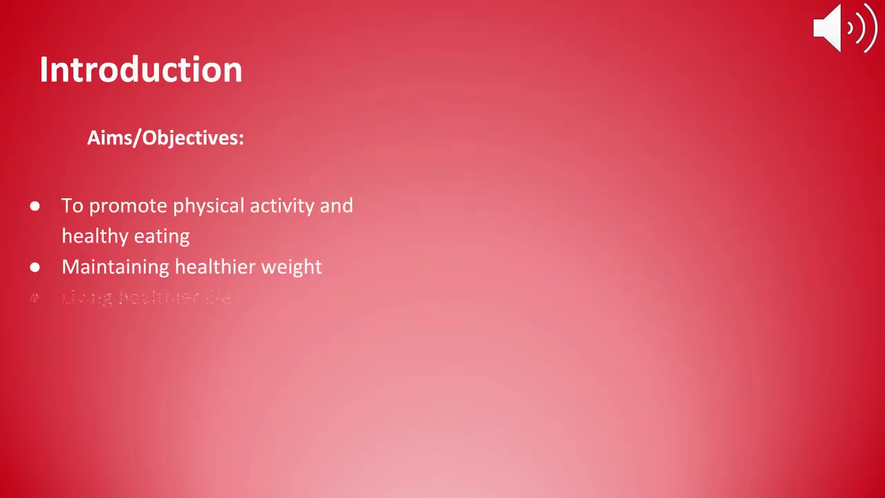
{"action": "key", "text": "Escape"}
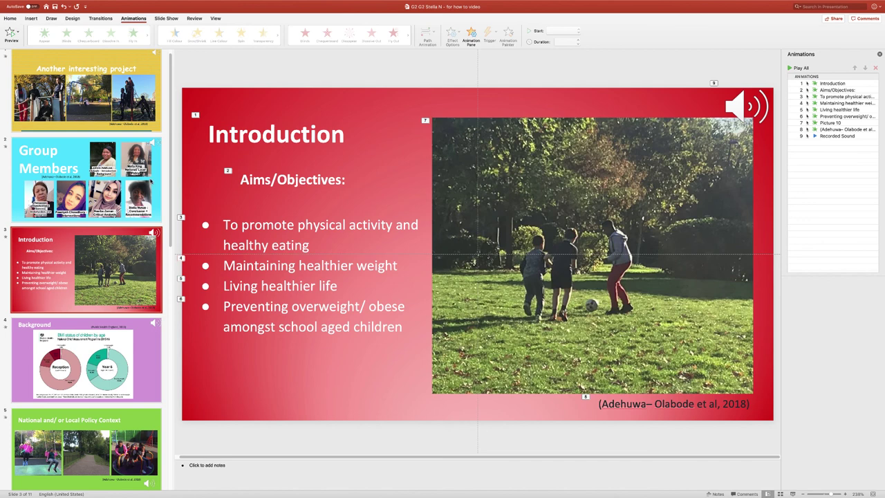
- Move the Group Members Recorded Sound to the top of the animation order and start the show there
{"action": "key", "text": "Up"}
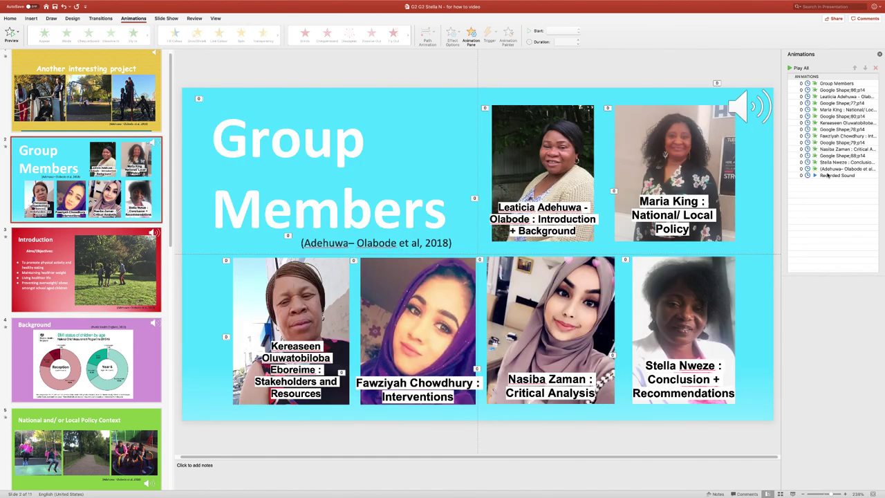
{"action": "left_click", "coordinate": [830, 174]}
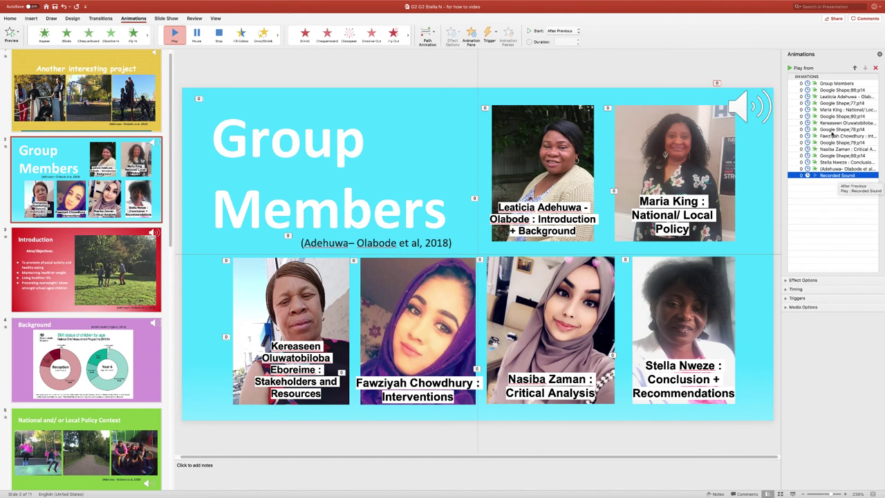
{"action": "left_click", "coordinate": [855, 69]}
{"action": "left_click", "coordinate": [854, 69]}
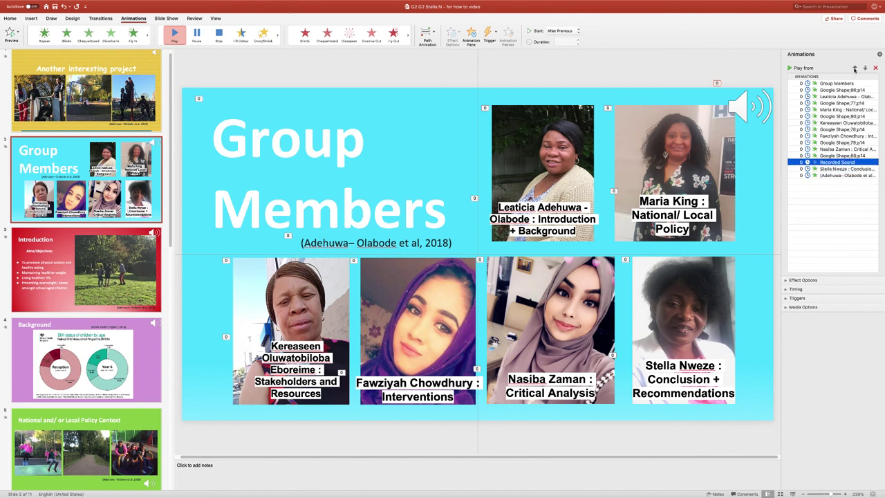
{"action": "left_click", "coordinate": [854, 69]}
{"action": "left_click", "coordinate": [854, 68]}
{"action": "left_click", "coordinate": [854, 69]}
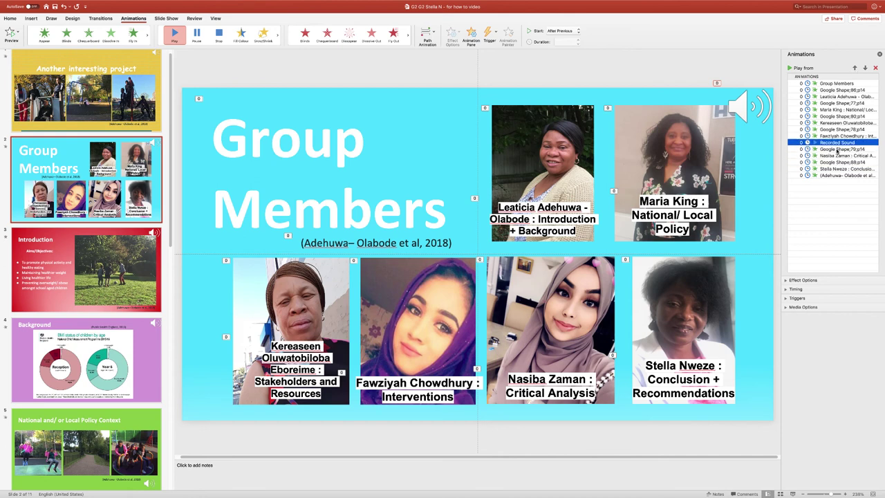
{"action": "left_click", "coordinate": [855, 68]}
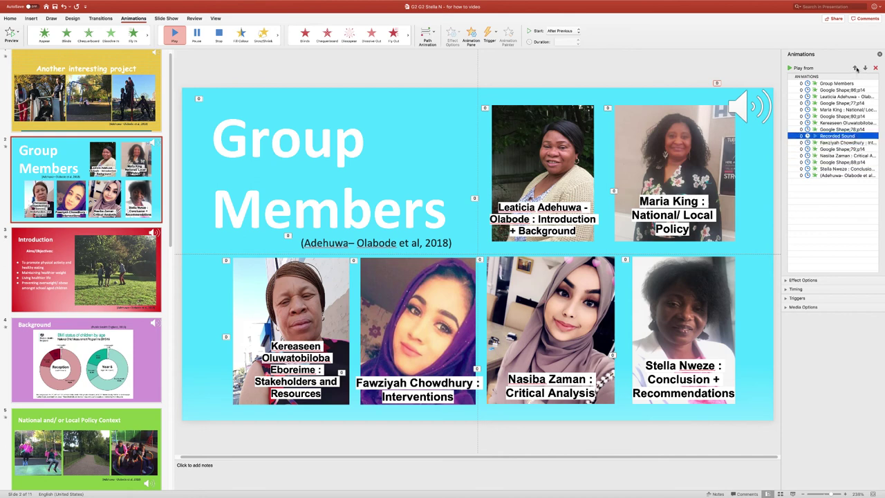
{"action": "left_click", "coordinate": [855, 68]}
{"action": "left_click", "coordinate": [855, 68]}
{"action": "left_click", "coordinate": [855, 68]}
{"action": "left_click", "coordinate": [855, 68]}
{"action": "left_click", "coordinate": [855, 69]}
{"action": "left_click", "coordinate": [855, 68]}
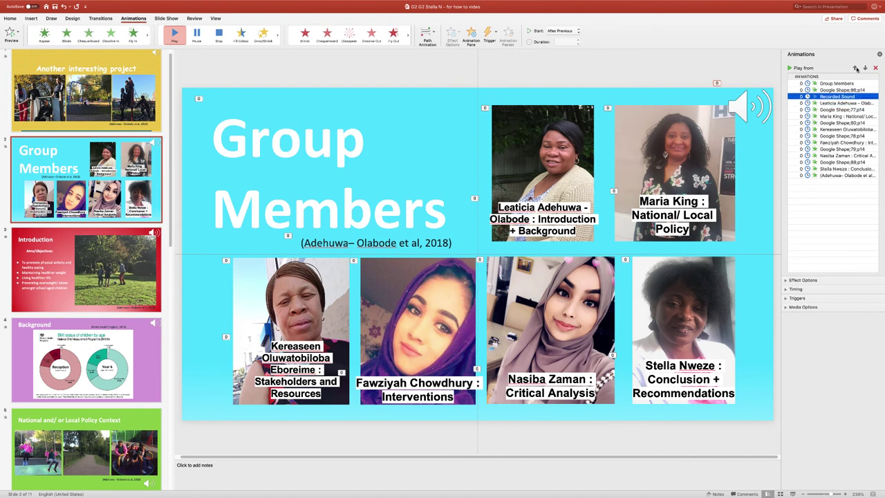
{"action": "left_click", "coordinate": [855, 68]}
{"action": "left_click", "coordinate": [855, 68]}
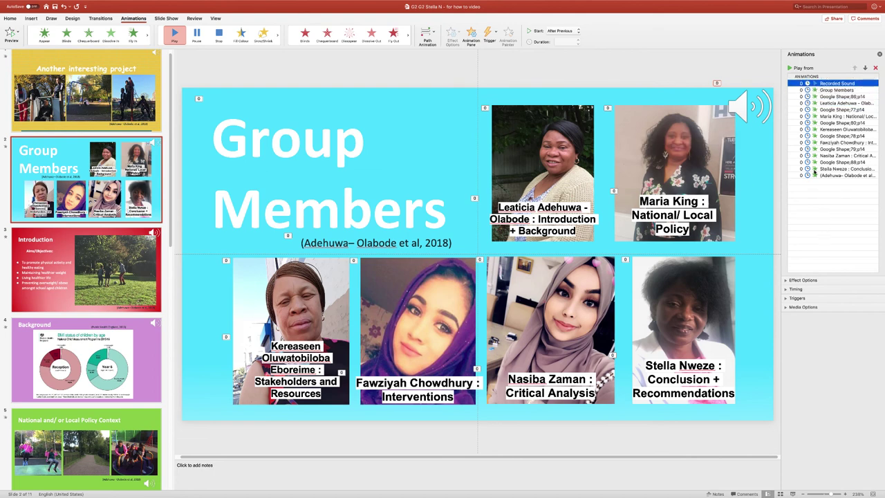
{"action": "left_click", "coordinate": [794, 494]}
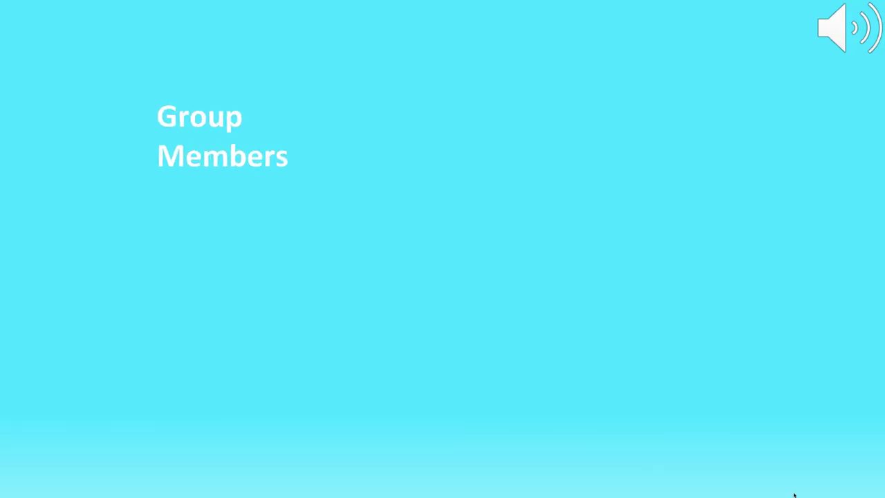
- Turn on Hide During Show for the Group Members narration and preview the slide show
{"action": "key", "text": "Escape"}
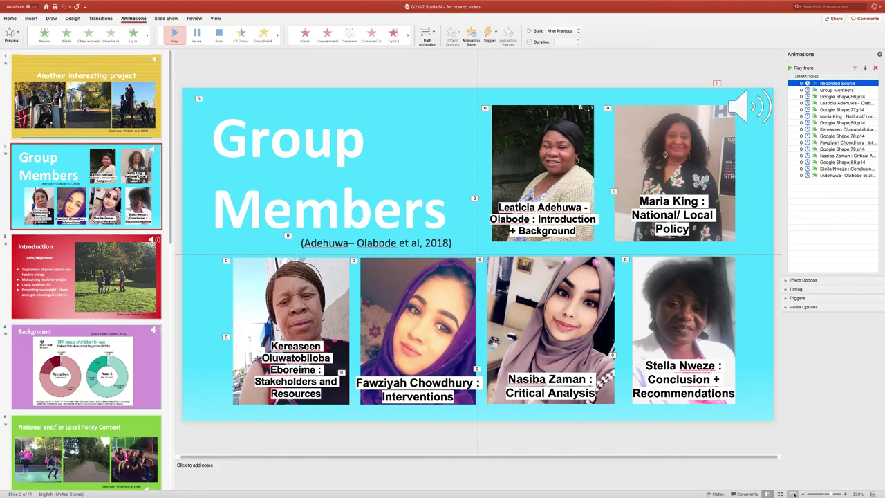
{"action": "left_click", "coordinate": [752, 112]}
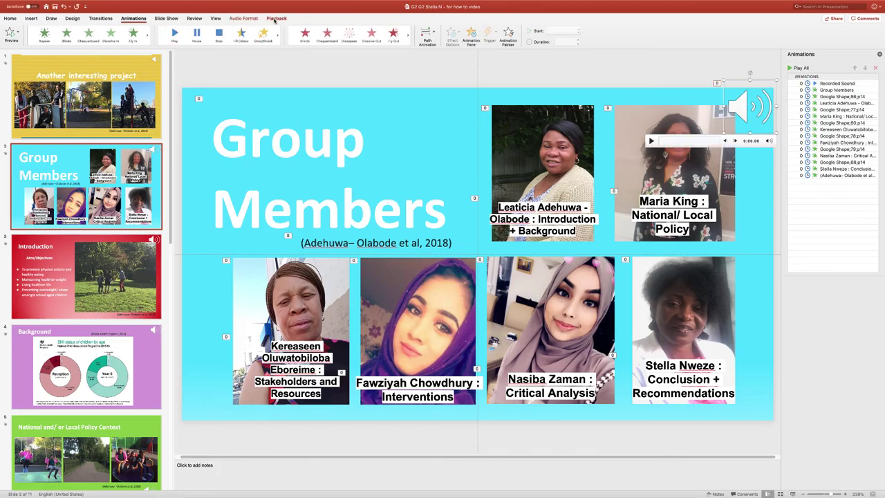
{"action": "left_click", "coordinate": [275, 18]}
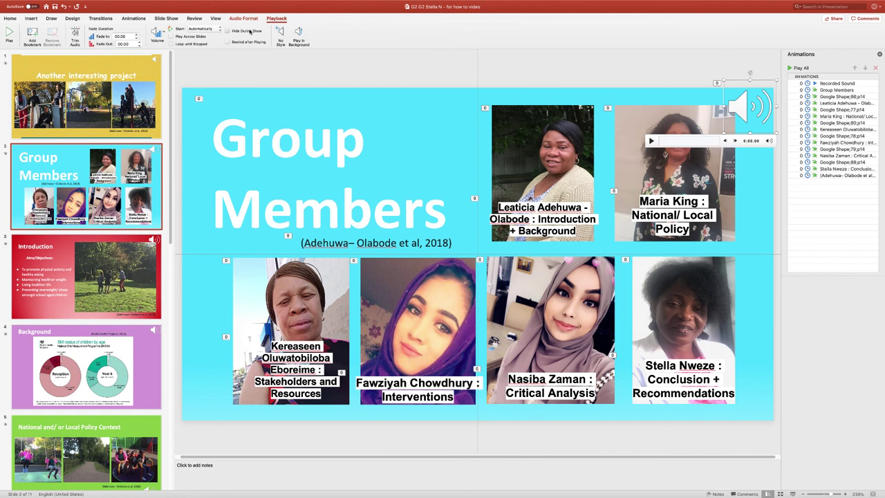
{"action": "left_click", "coordinate": [249, 32]}
{"action": "left_click", "coordinate": [793, 494]}
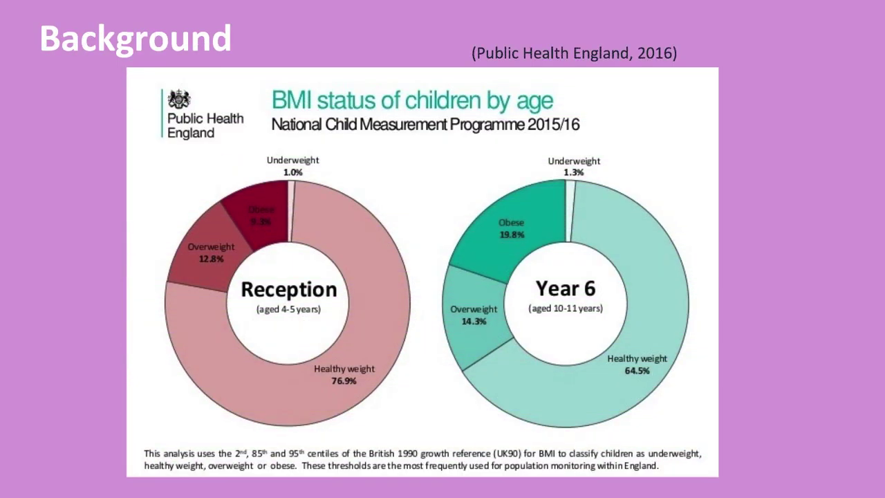
- Exit the show and keep the Background slide narration's volume at High
{"action": "key", "text": "Escape"}
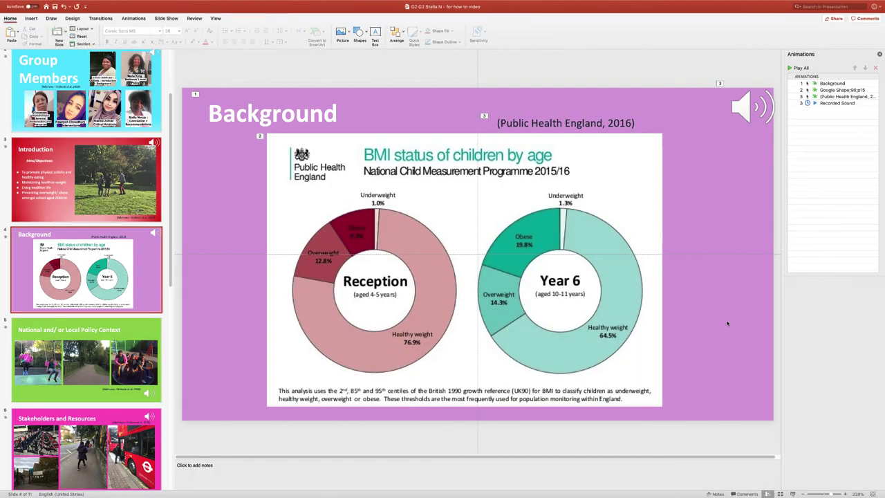
{"action": "left_click", "coordinate": [745, 110]}
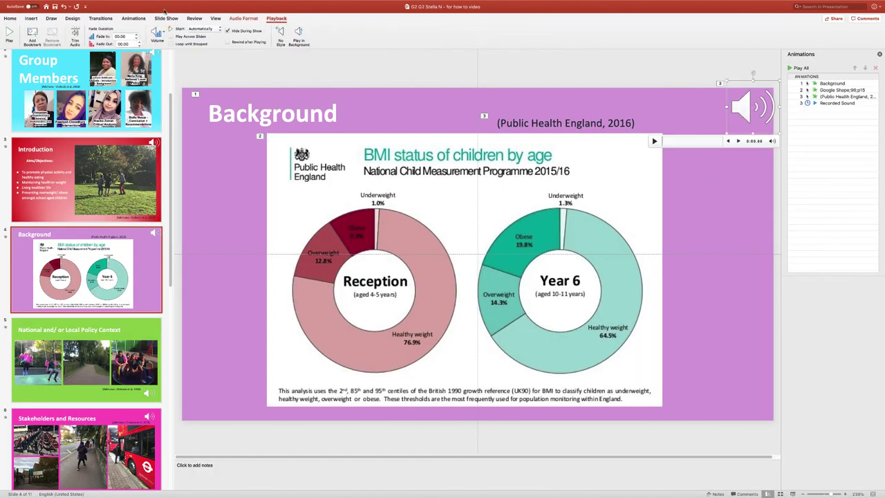
{"action": "left_click", "coordinate": [157, 32]}
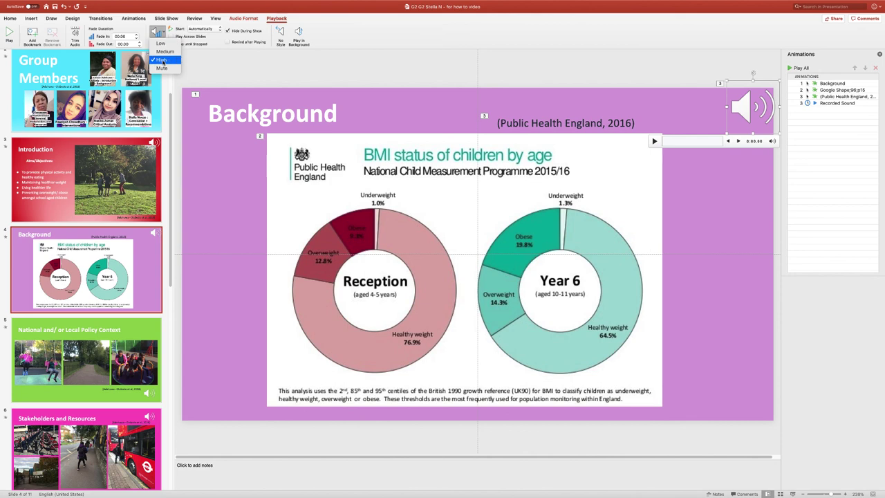
{"action": "left_click", "coordinate": [383, 59]}
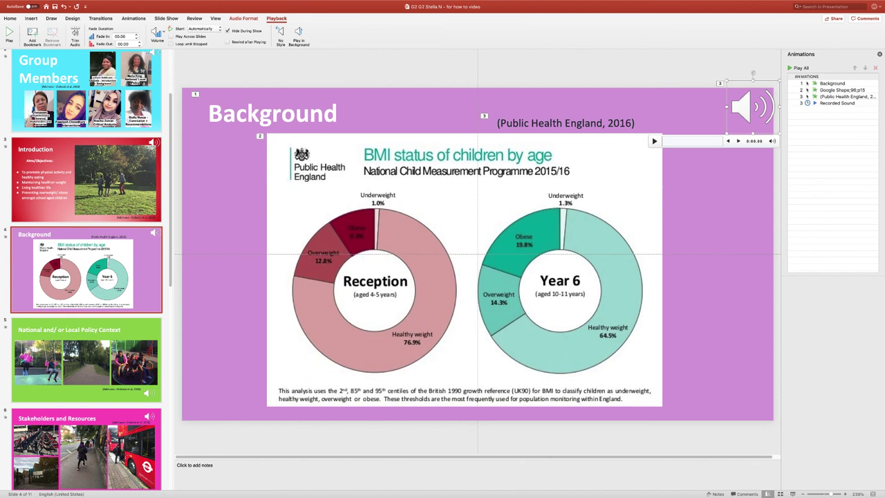
- Move down through the slides to the Critical Analysis slide
{"action": "scroll", "coordinate": [87, 429], "scroll_direction": "down", "scroll_amount": 3}
{"action": "scroll", "coordinate": [87, 270], "scroll_direction": "down", "scroll_amount": 5}
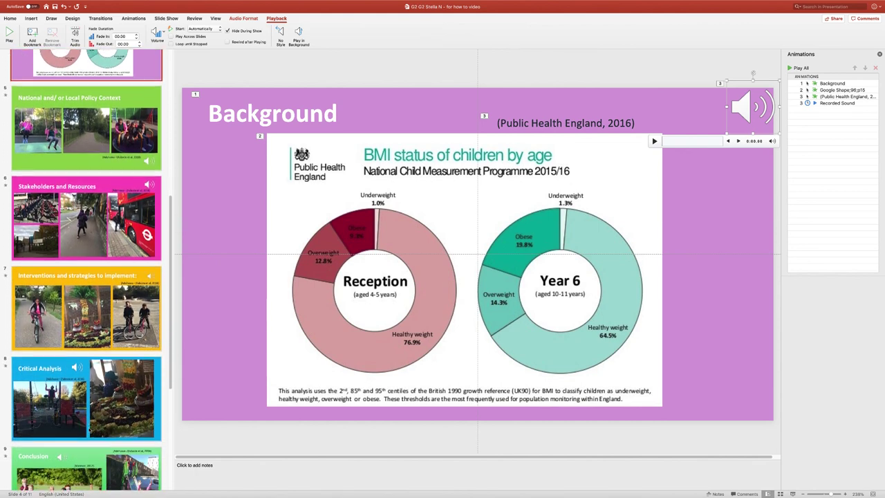
{"action": "key", "text": "Down"}
{"action": "key", "text": "Down"}
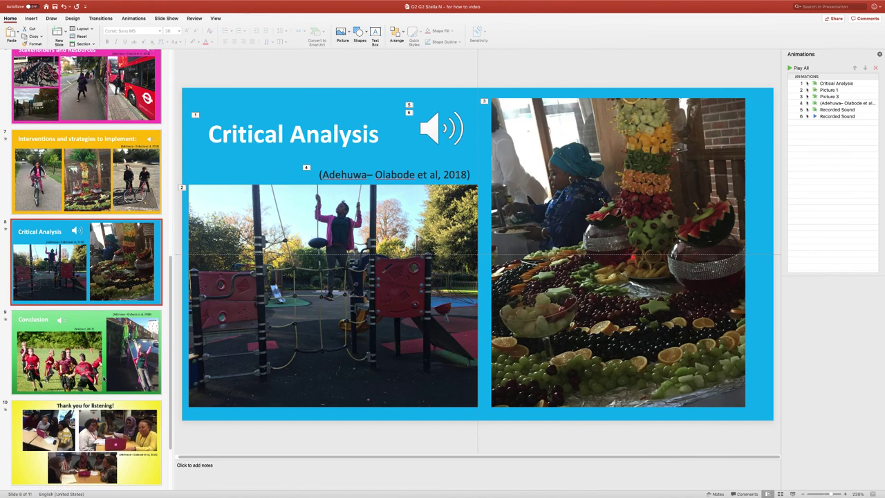
{"action": "left_click", "coordinate": [512, 195]}
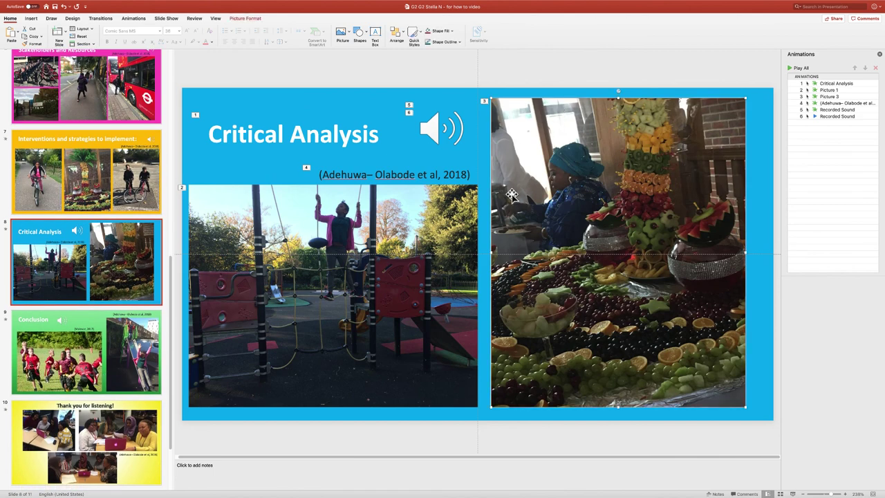
{"action": "left_click", "coordinate": [792, 494]}
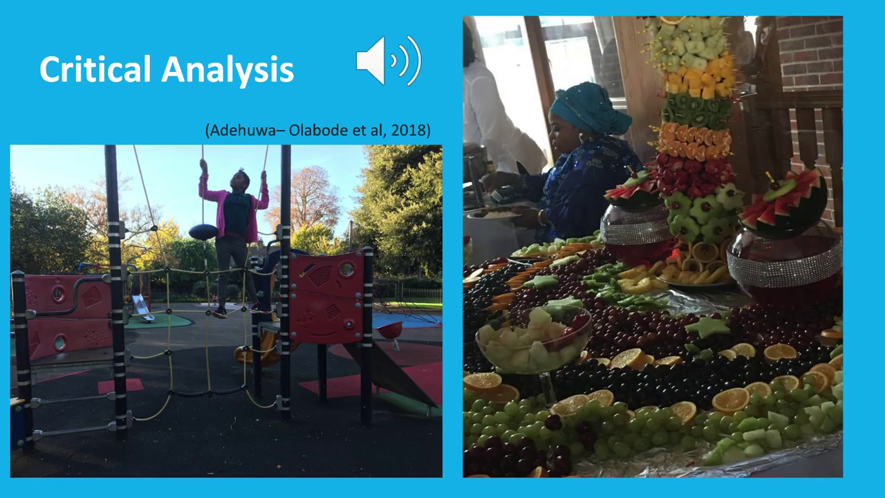
{"action": "key", "text": "Escape"}
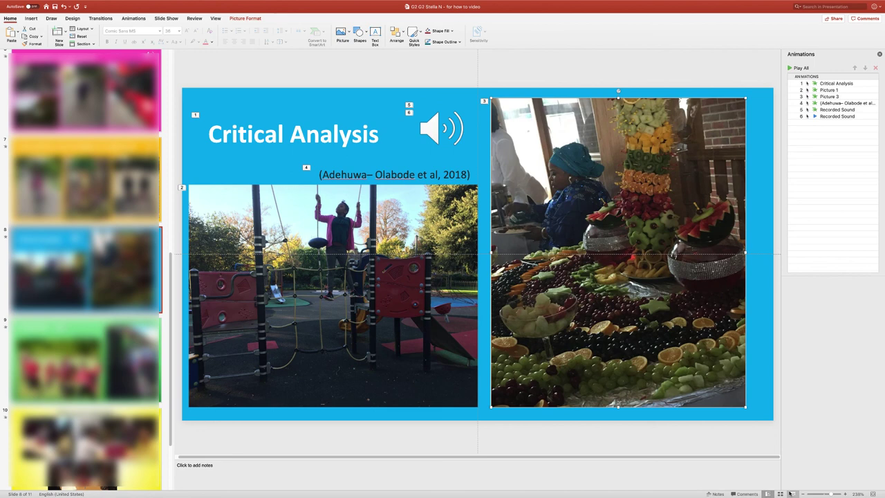
- Review the Thank you for listening! and Reference slides, then reposition the Healthy urban Planning project window
{"action": "left_click", "coordinate": [80, 448]}
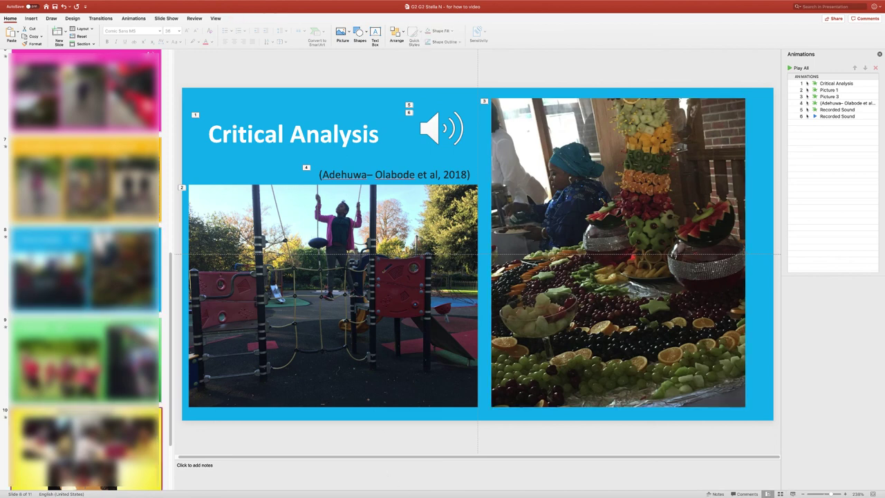
{"action": "scroll", "coordinate": [83, 269], "scroll_direction": "down", "scroll_amount": 3}
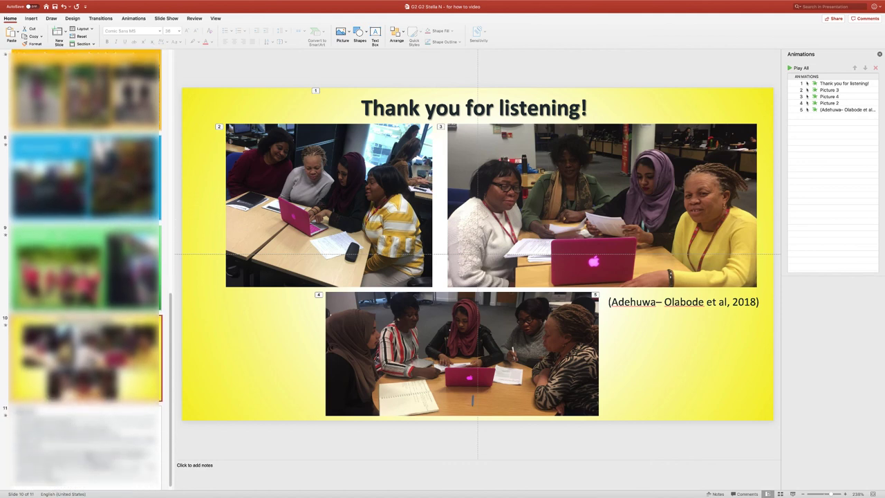
{"action": "scroll", "coordinate": [83, 270], "scroll_direction": "down", "scroll_amount": 1}
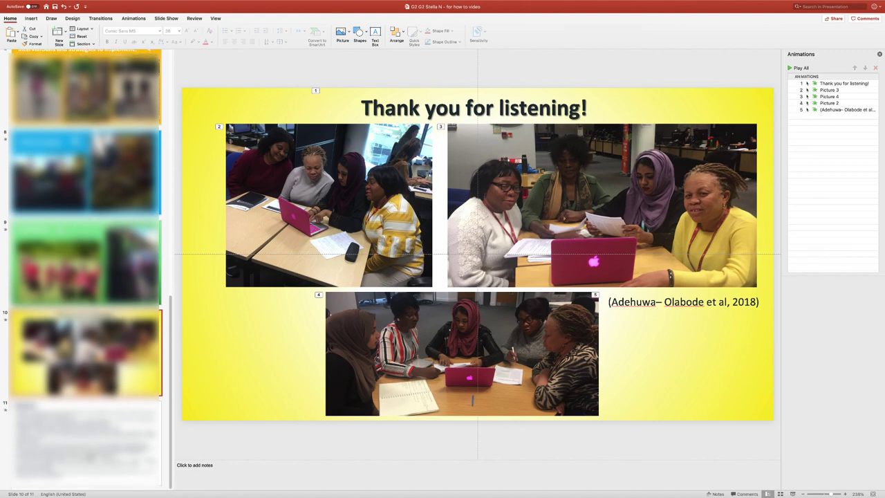
{"action": "left_click", "coordinate": [86, 442]}
{"action": "scroll", "coordinate": [85, 269], "scroll_direction": "up", "scroll_amount": 10}
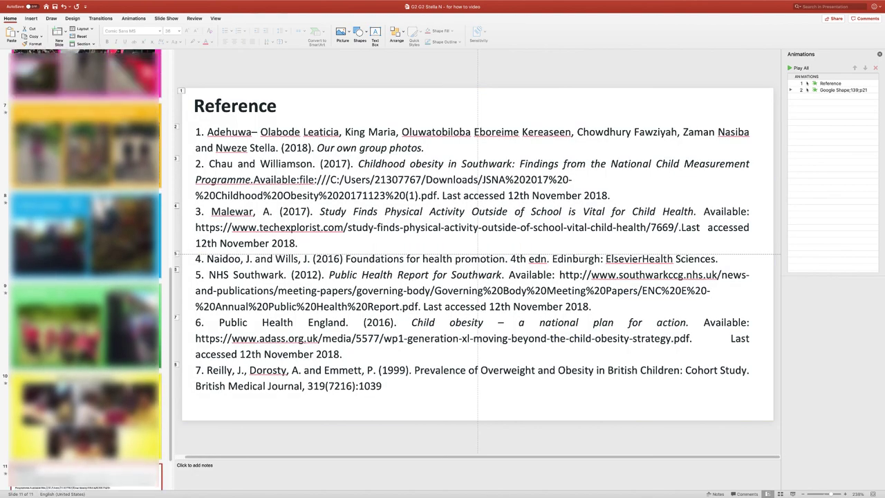
{"action": "scroll", "coordinate": [85, 269], "scroll_direction": "down", "scroll_amount": 5}
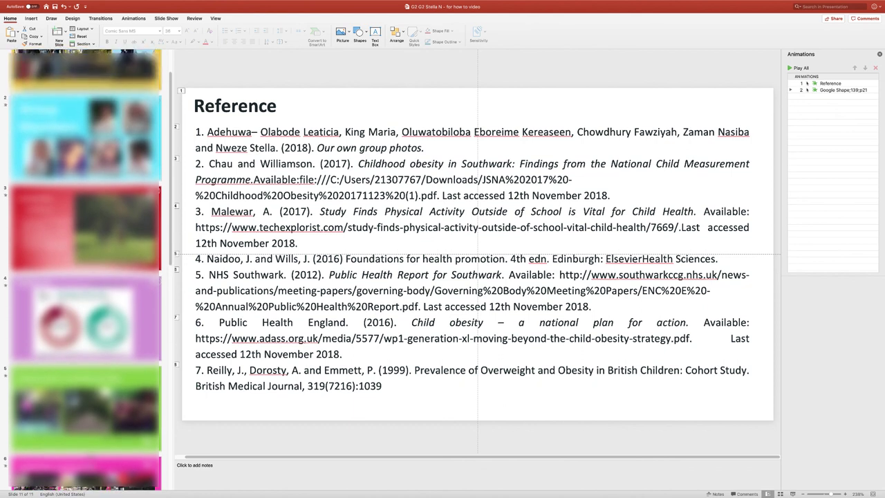
{"action": "scroll", "coordinate": [84, 270], "scroll_direction": "down", "scroll_amount": 5}
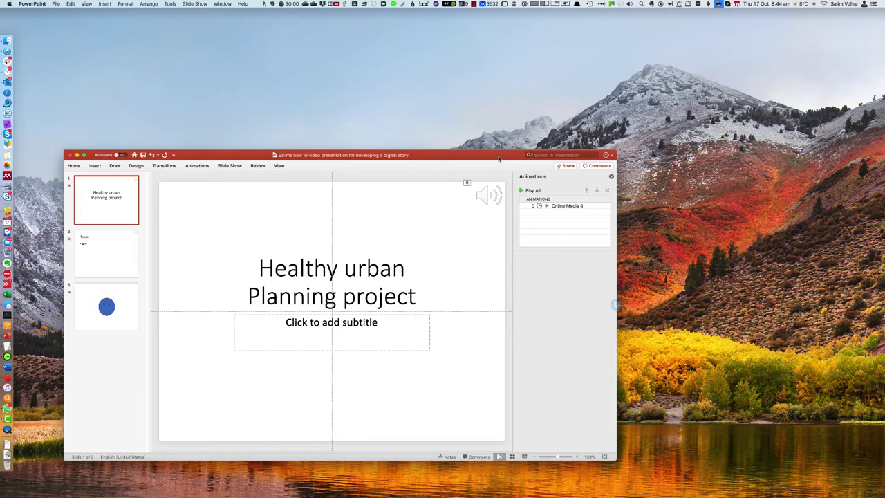
{"action": "left_click_drag", "start_coordinate": [498, 158], "coordinate": [612, 120]}
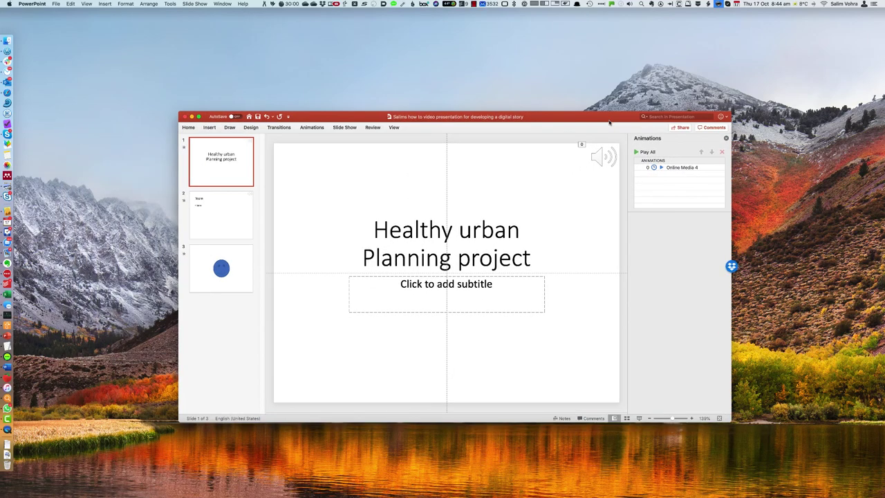
- Shrink the title slide's narration audio icon to about 1.3 cm square, then widen the window
{"action": "left_click", "coordinate": [608, 161]}
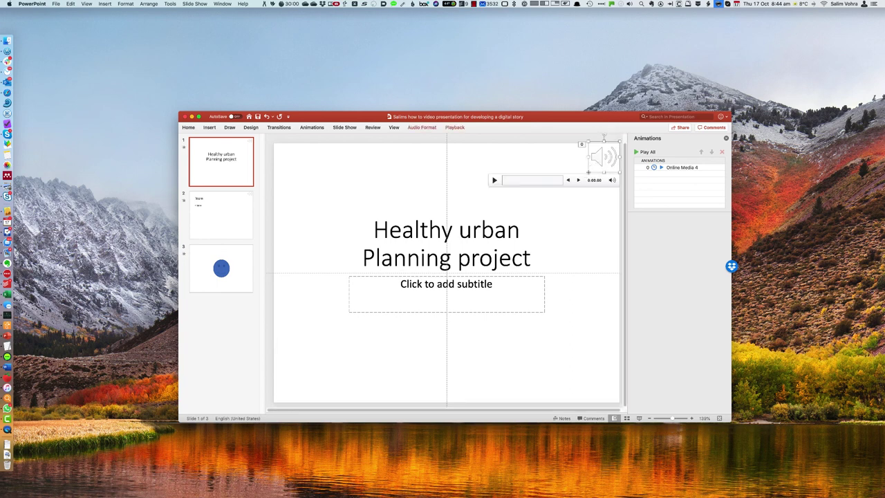
{"action": "mouse_move", "coordinate": [588, 172]}
{"action": "left_mouse_down"}
{"action": "mouse_move", "coordinate": [607, 160]}
{"action": "mouse_move", "coordinate": [511, 222]}
{"action": "mouse_move", "coordinate": [549, 211]}
{"action": "mouse_move", "coordinate": [600, 163]}
{"action": "left_mouse_up"}
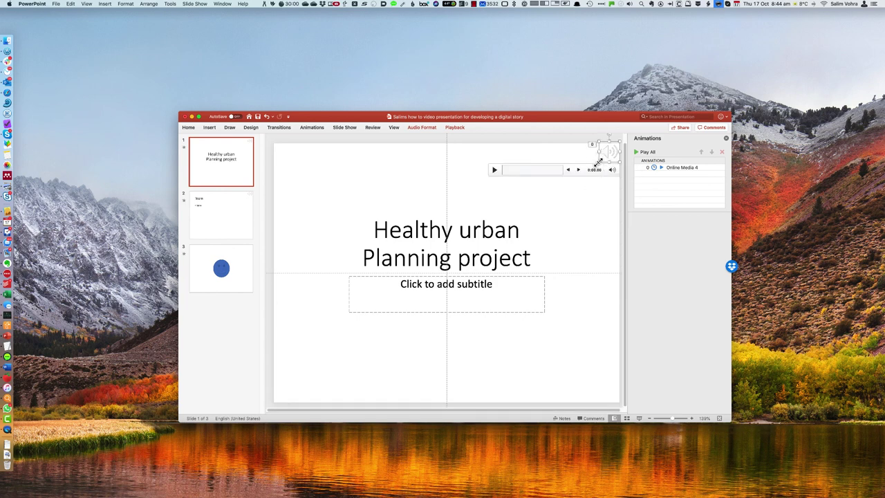
{"action": "left_click_drag", "start_coordinate": [598, 163], "coordinate": [605, 161]}
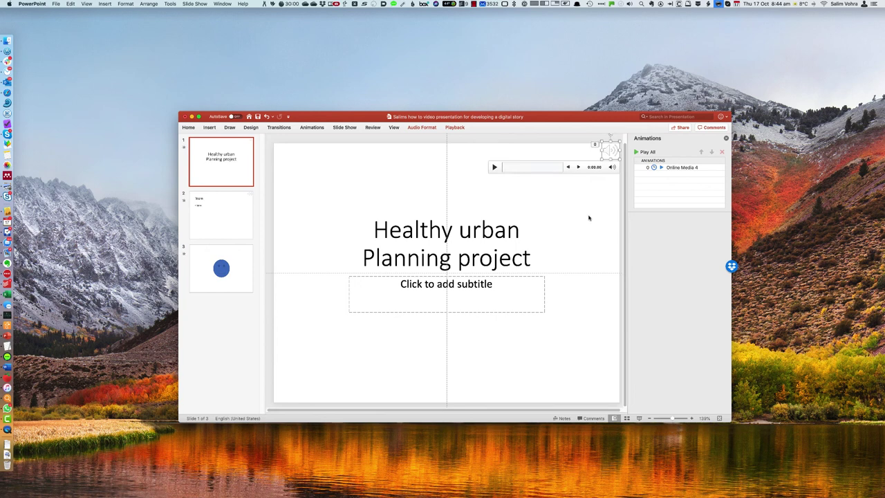
{"action": "left_click_drag", "start_coordinate": [731, 194], "coordinate": [822, 195]}
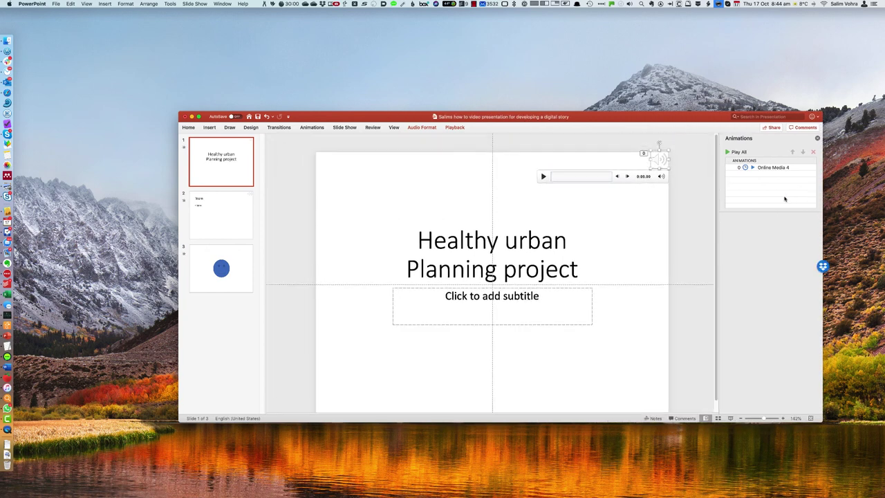